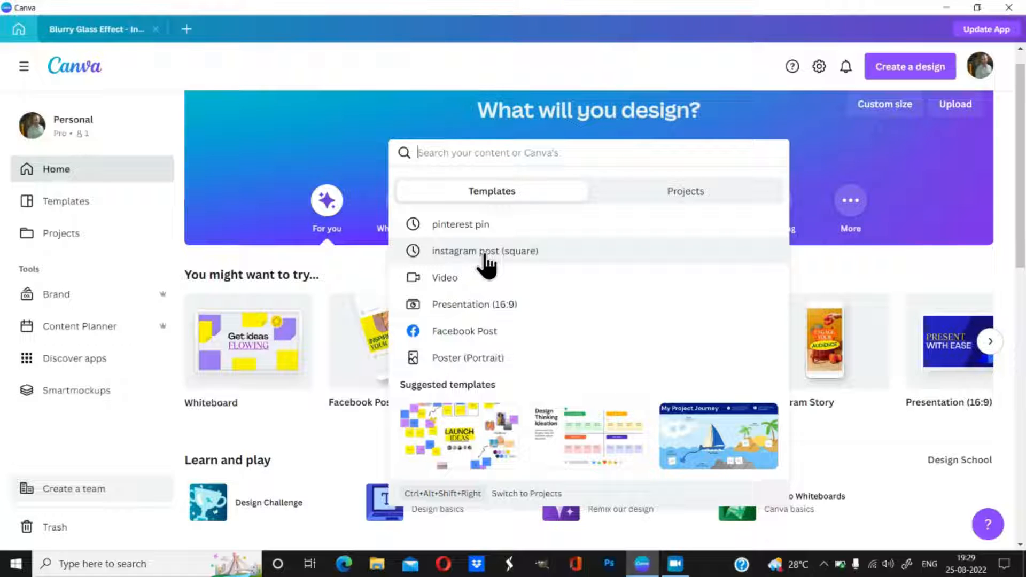
Step: Start a blank square Instagram Post and view the Blurry Glass Effect reference design
left_click(484, 254)
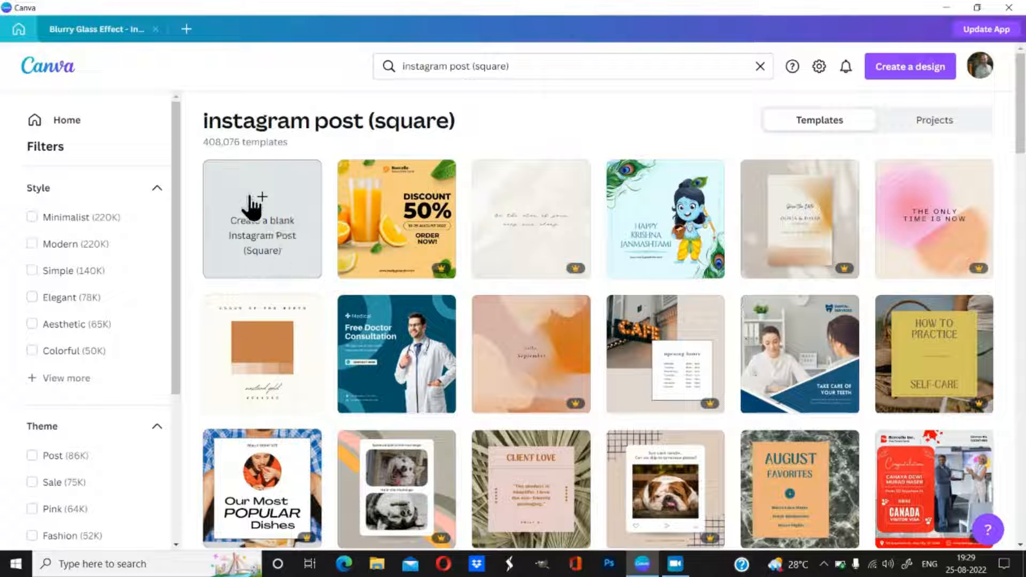
left_click(268, 251)
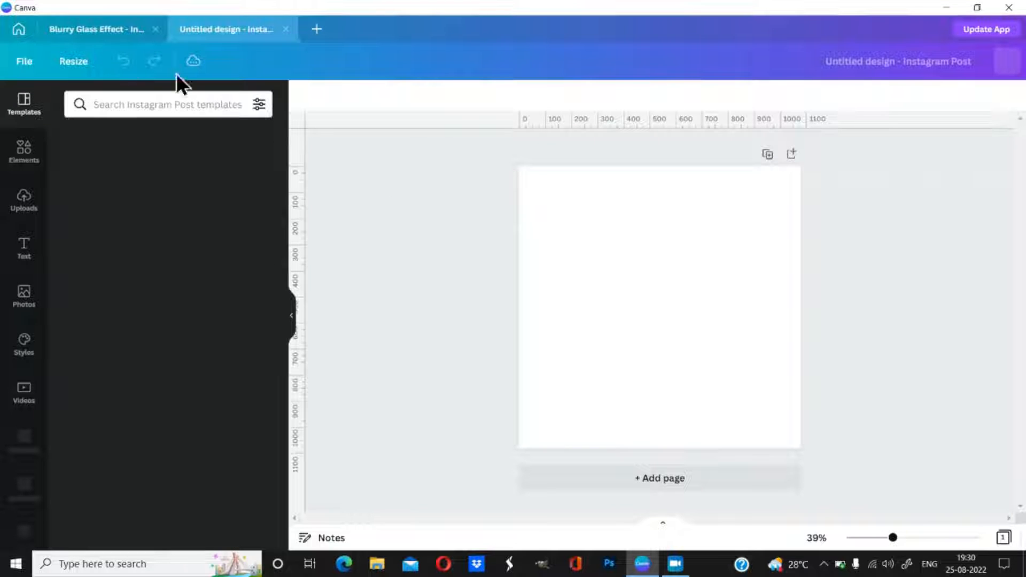
left_click(83, 29)
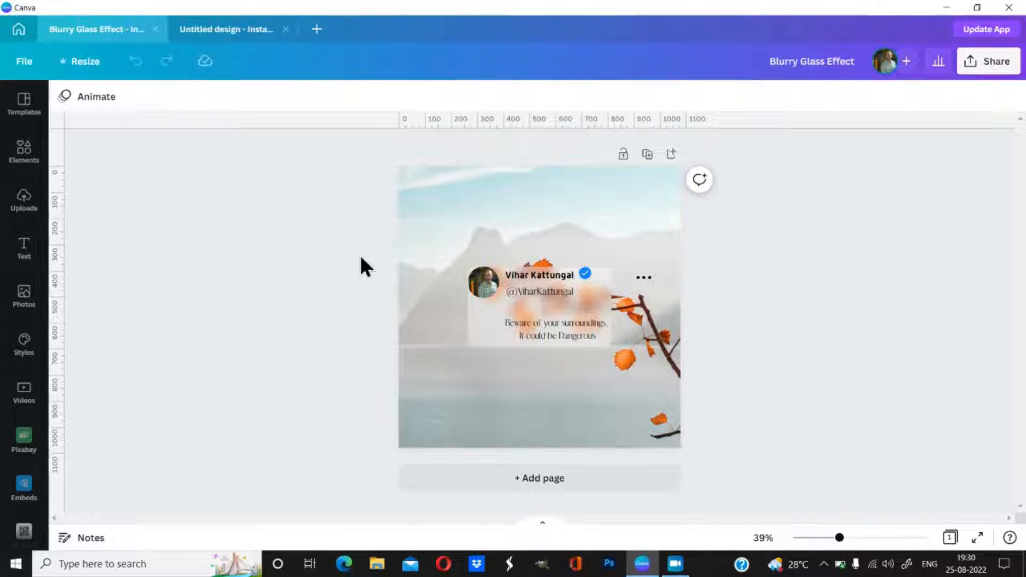
Step: Return to the new blank design and bring up the stock Photos library
left_click(224, 30)
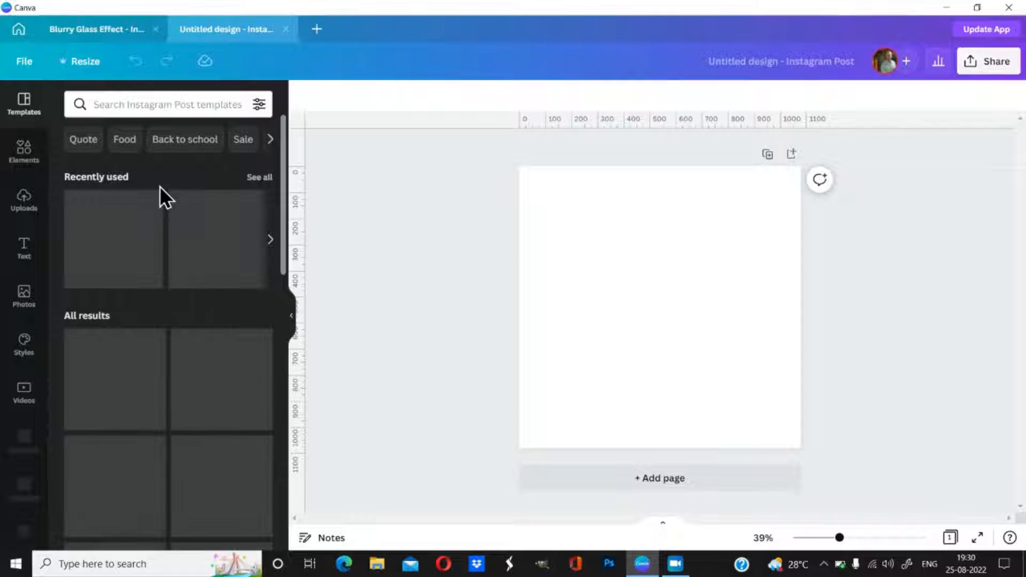
left_click(100, 104)
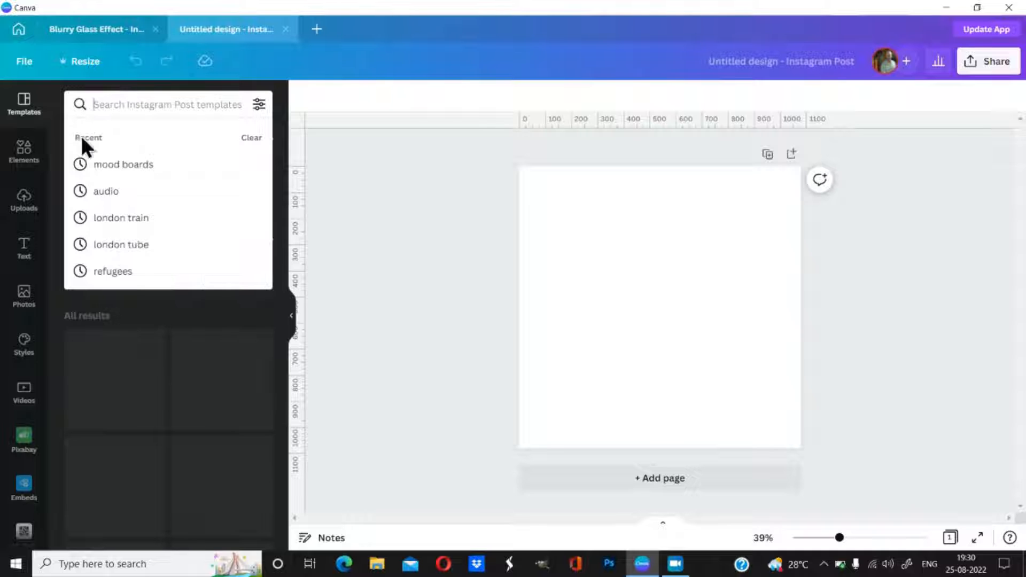
left_click(24, 305)
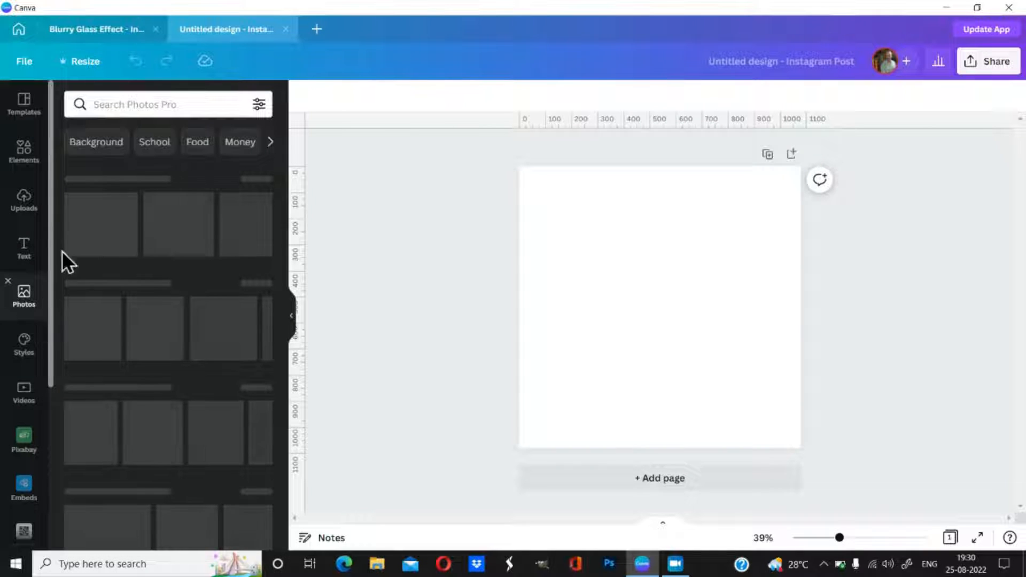
Step: Search the photo library for 'scenery' and scroll through the results
left_click(123, 105)
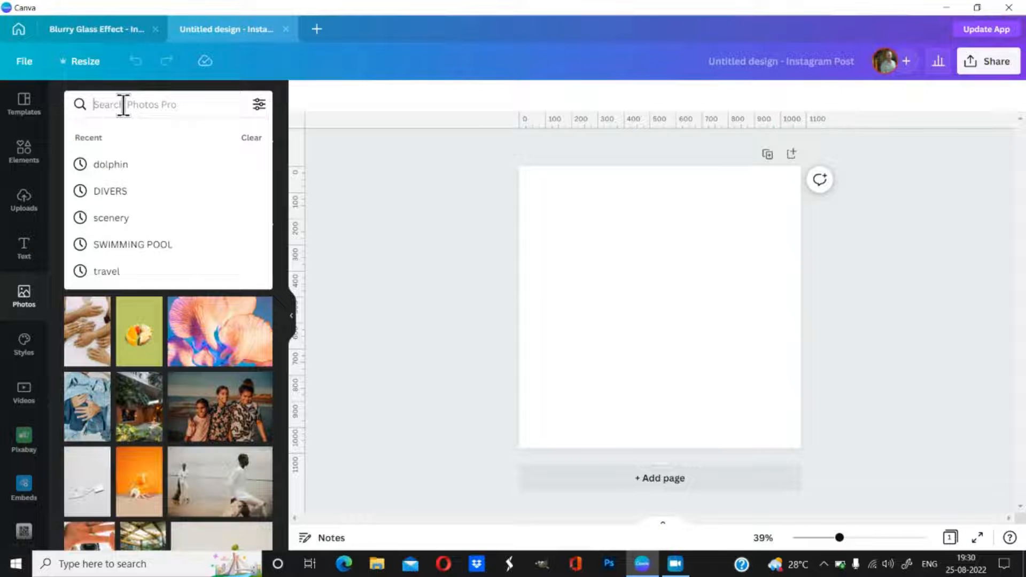
type("sce")
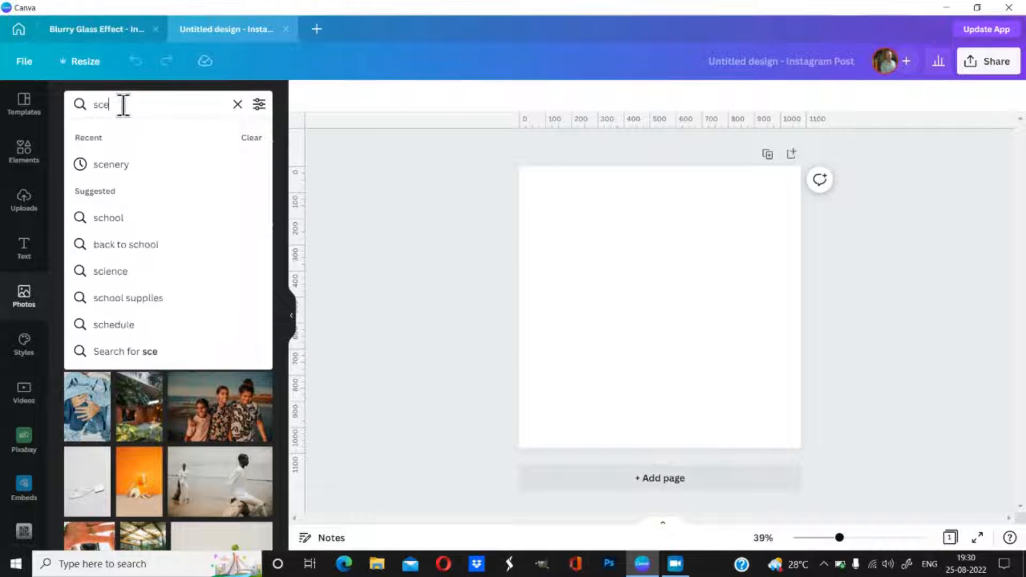
type("nery")
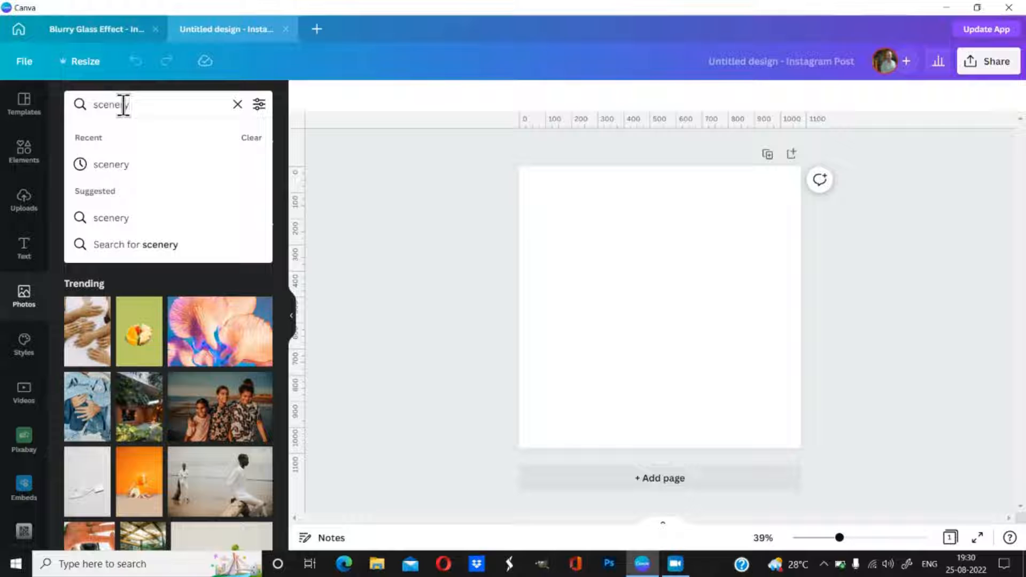
key("Return")
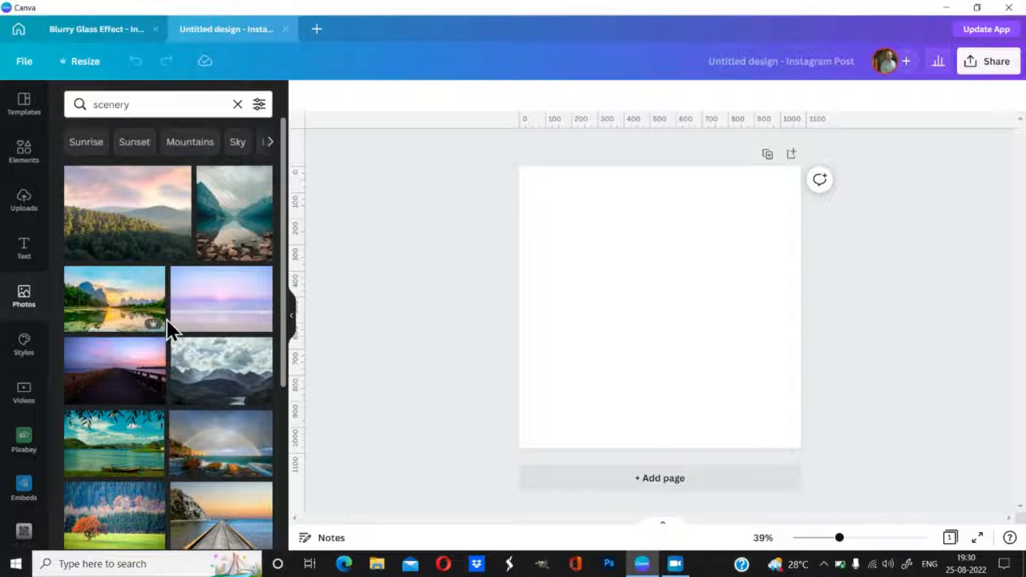
scroll(176, 332, "down", 3)
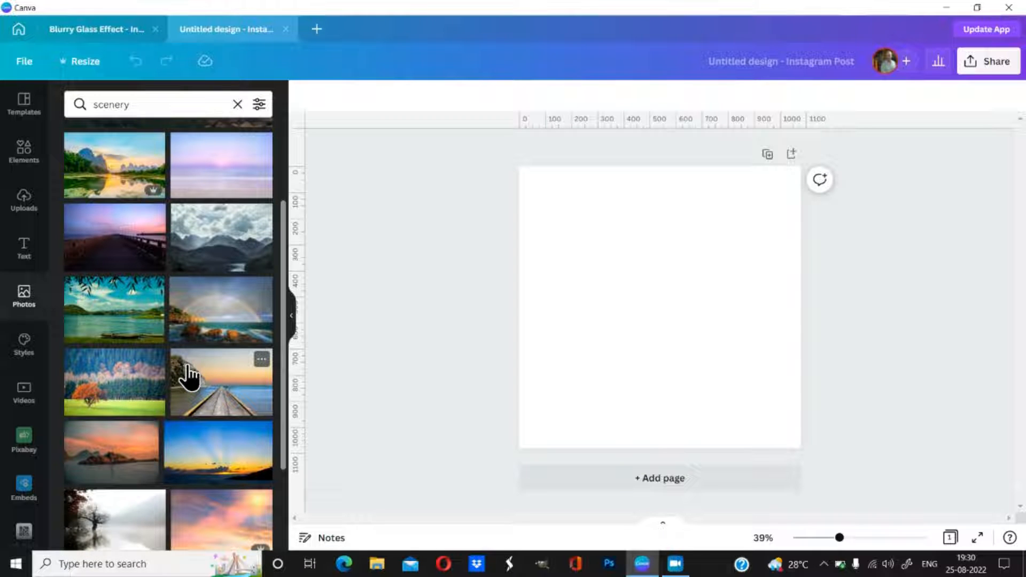
scroll(188, 377, "down", 4)
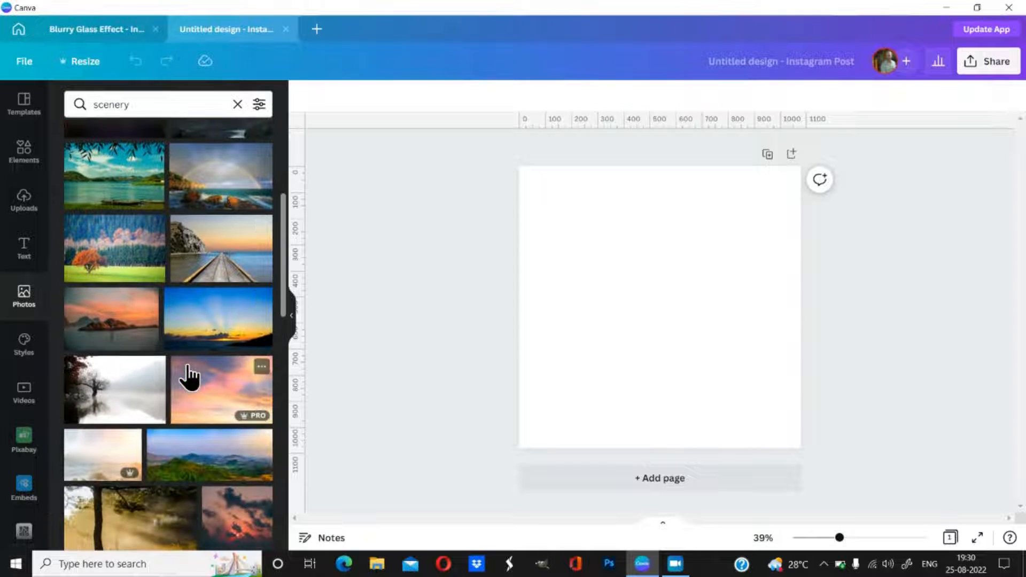
scroll(188, 377, "down", 4)
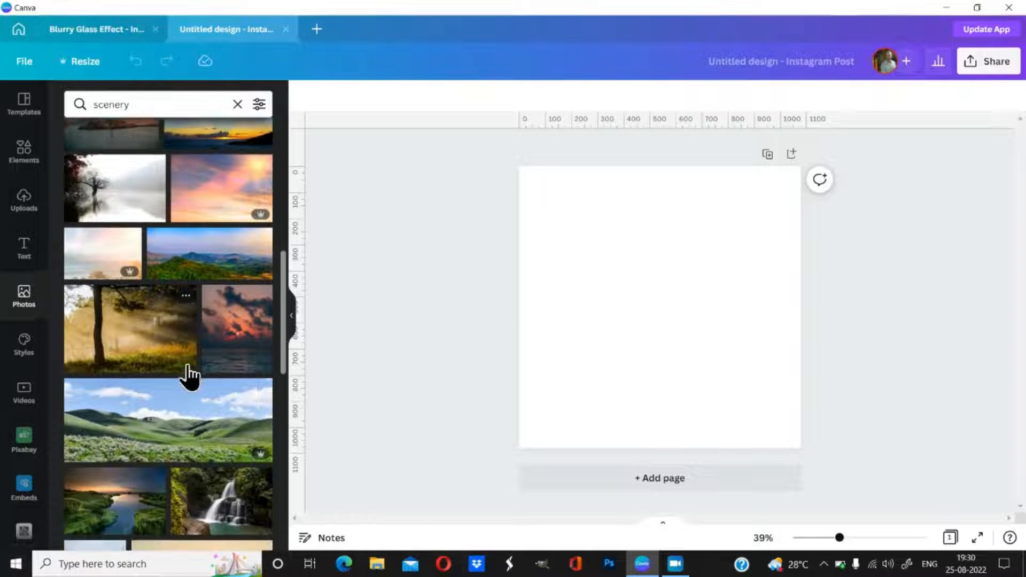
scroll(188, 377, "down", 4)
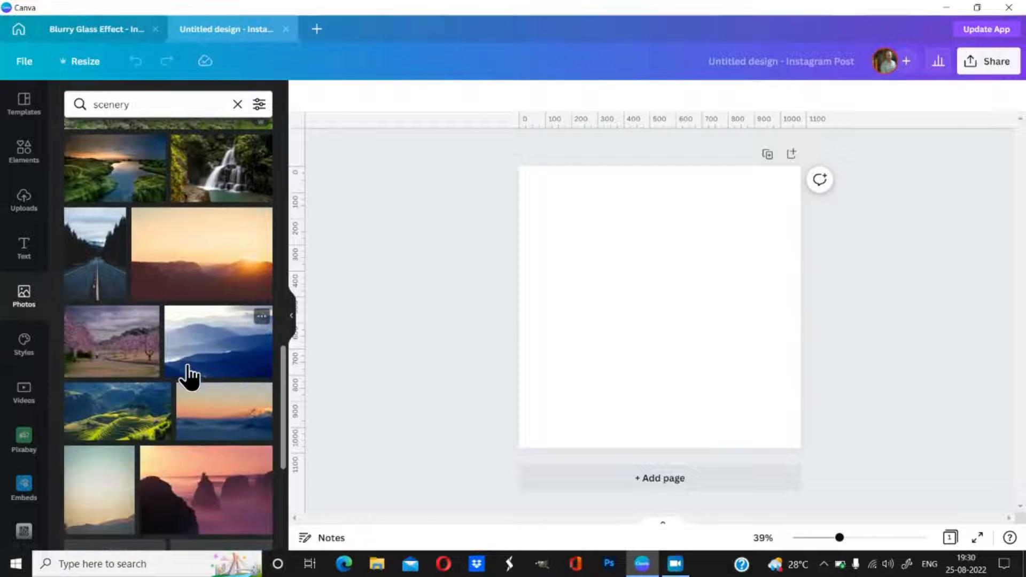
scroll(188, 377, "down", 6)
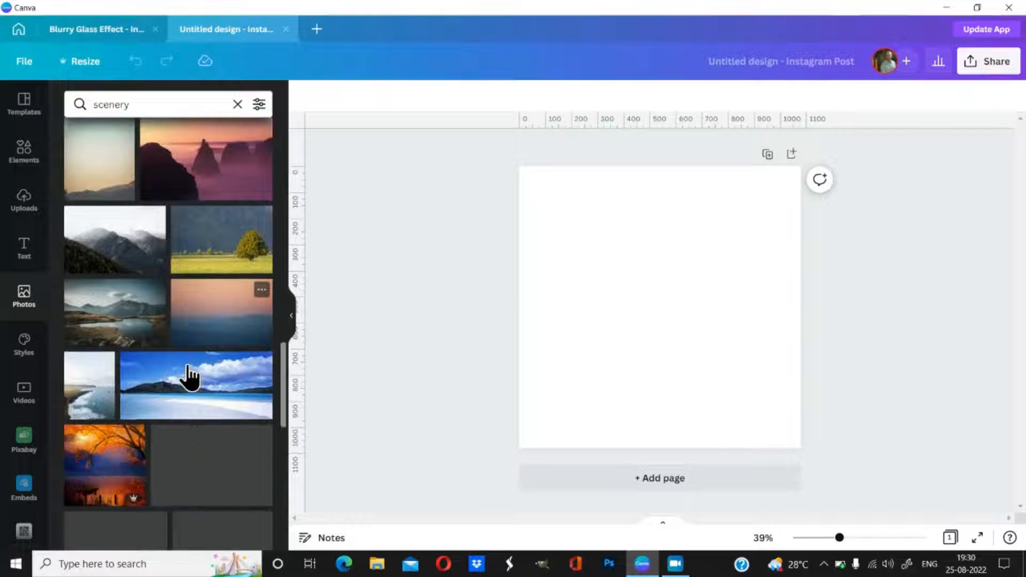
scroll(187, 366, "down", 6)
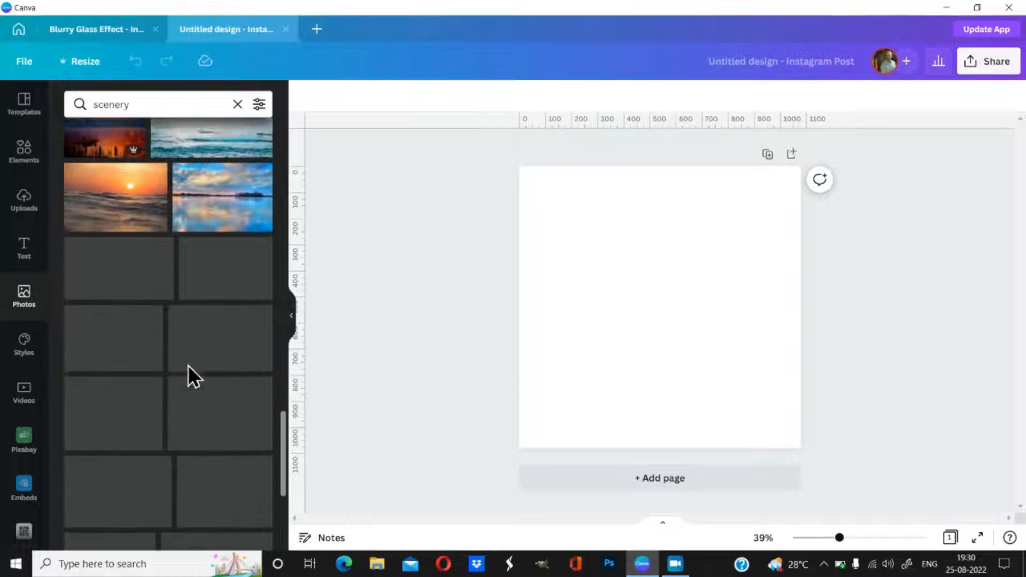
scroll(188, 365, "down", 2)
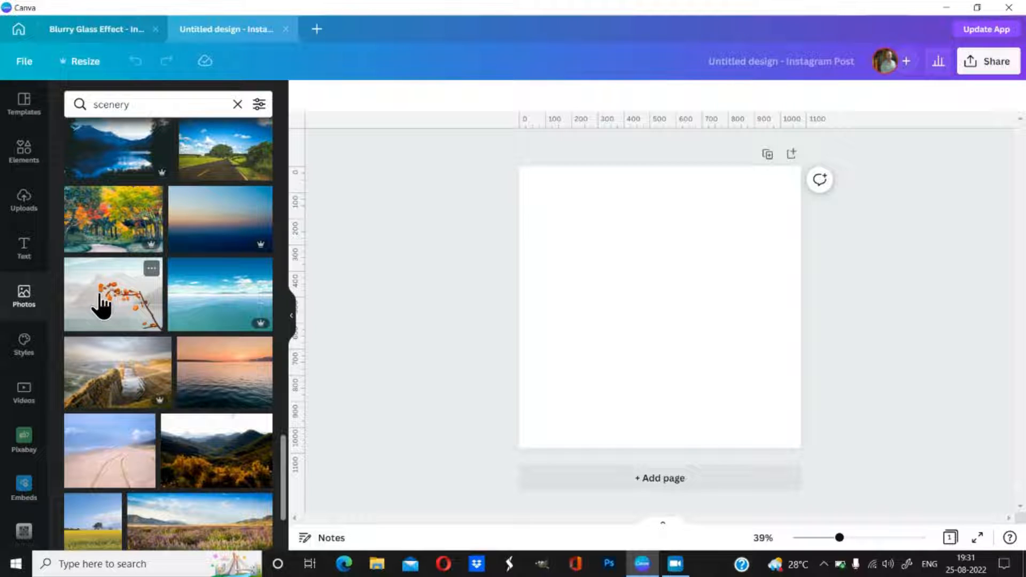
Step: Spread the misty orange-branch lake photo across the page and add a smaller copy on top
left_click_drag(101, 306, 545, 251)
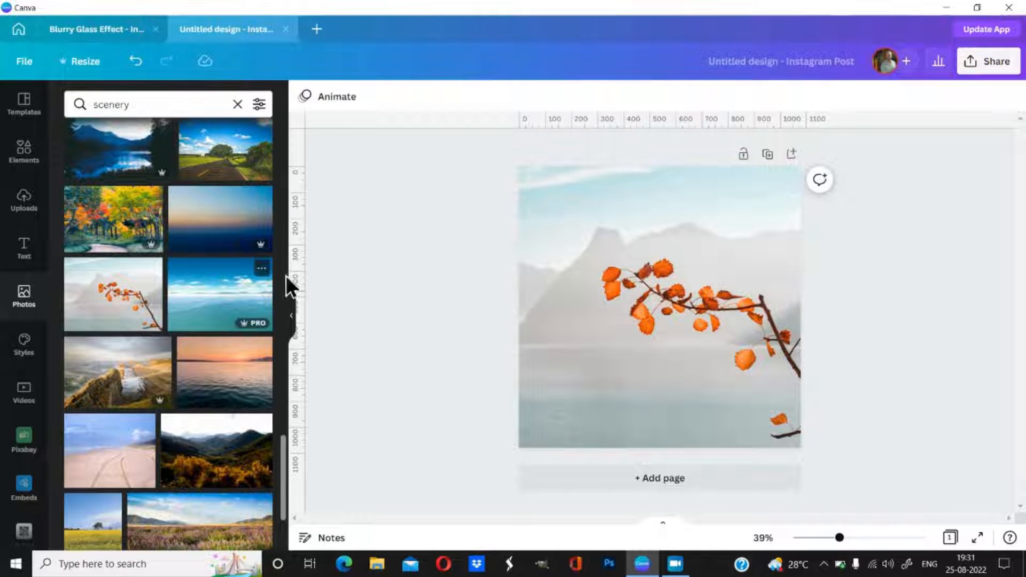
left_click(93, 310)
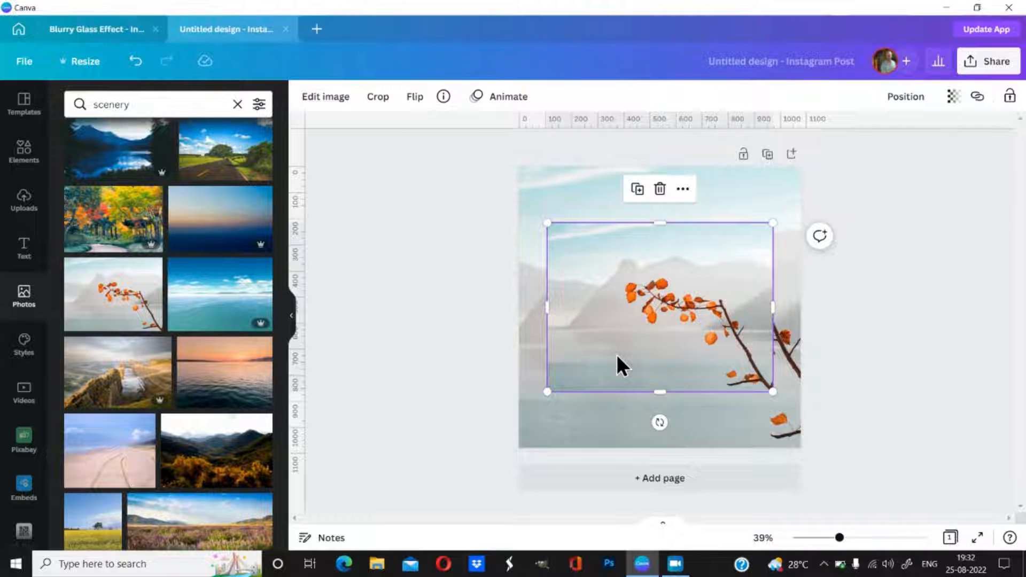
left_click(540, 192)
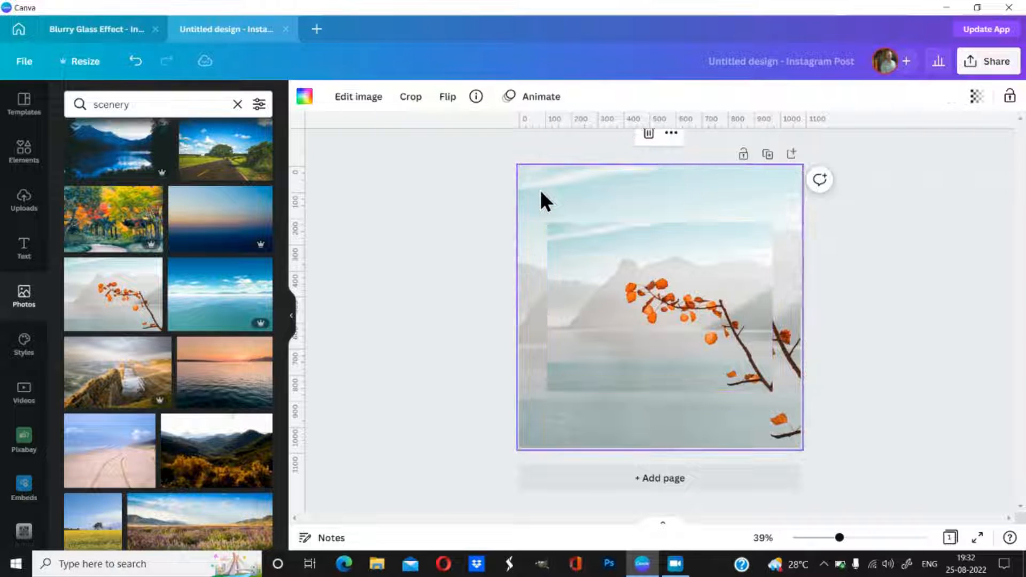
left_click(622, 322)
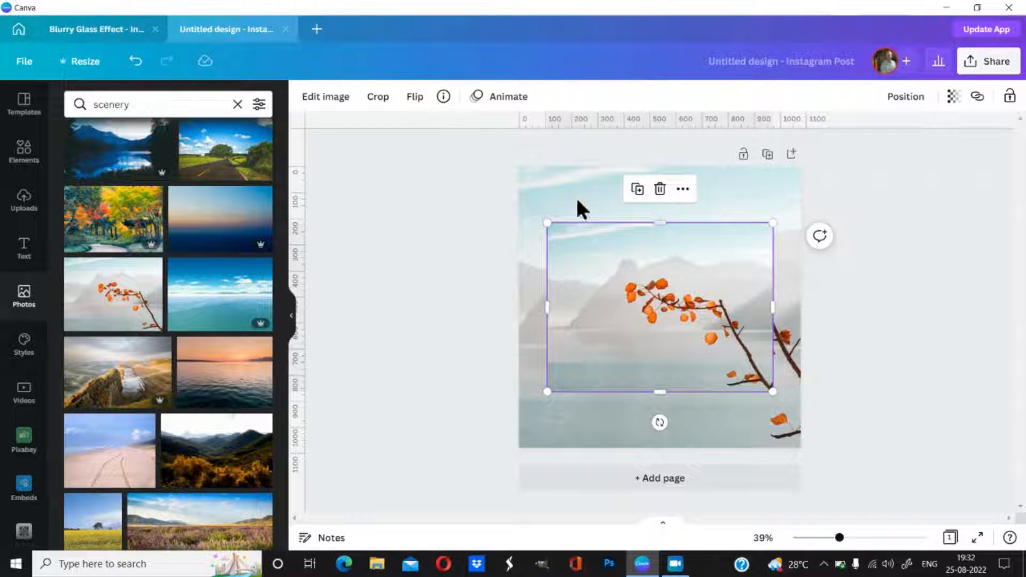
Step: Search Elements for 'fram' and add the square frame to the canvas
left_click(24, 155)
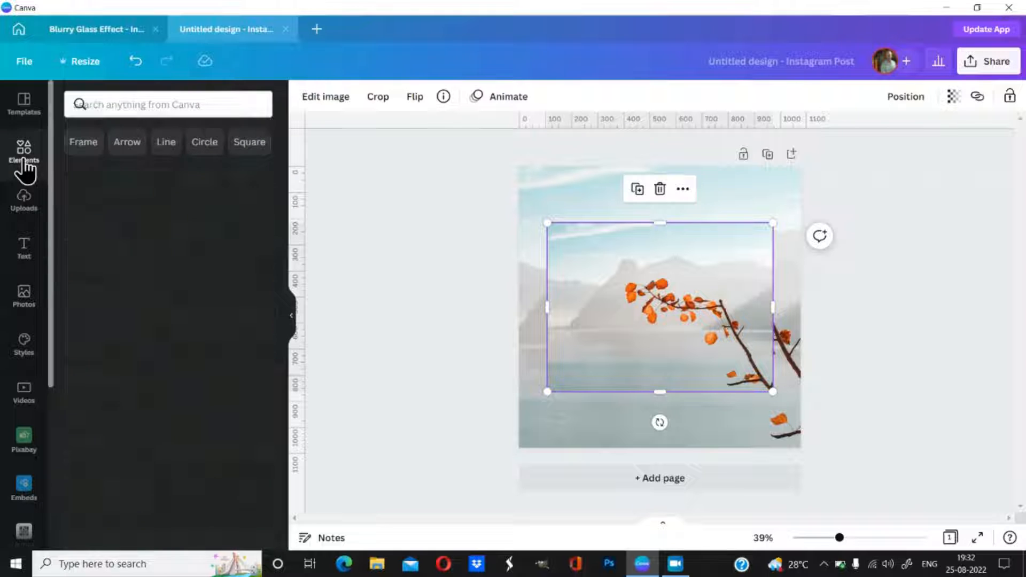
left_click(119, 103)
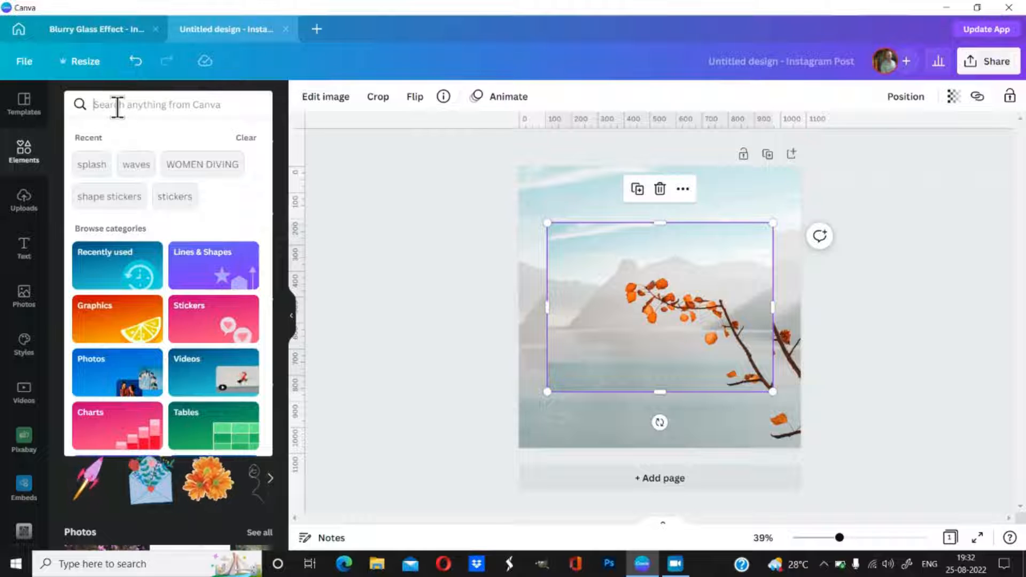
type("fram")
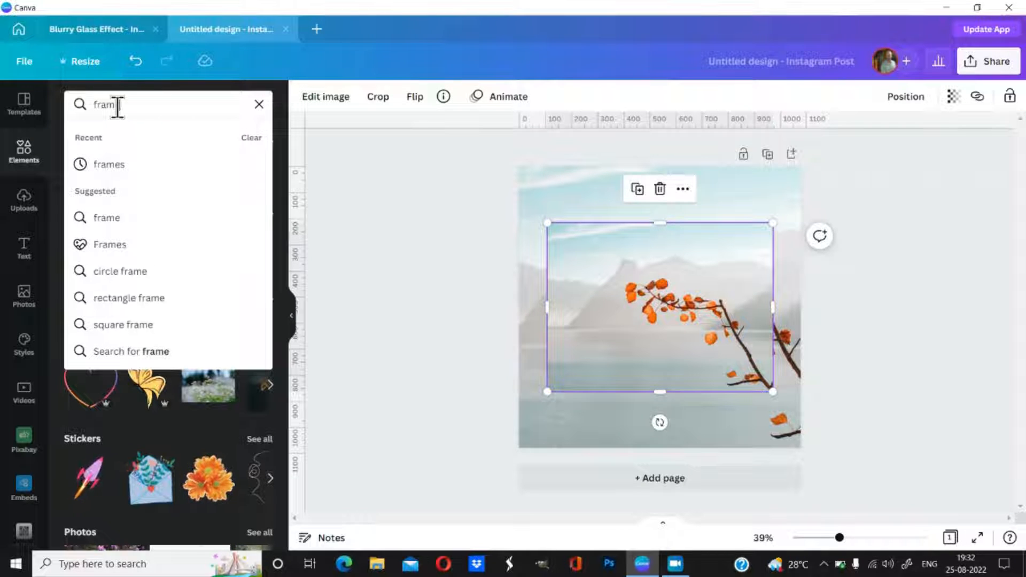
key("Return")
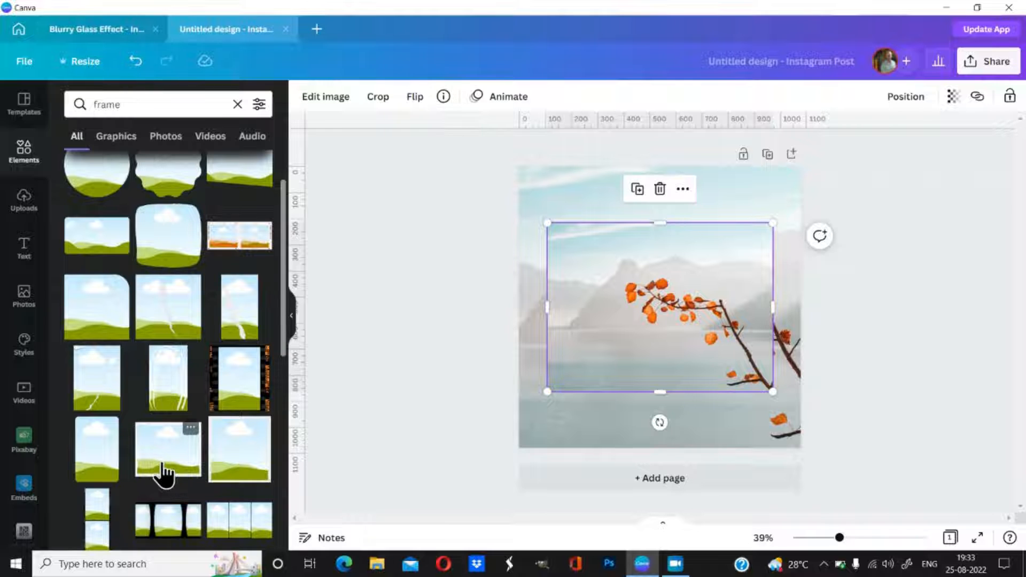
scroll(164, 464, "up", 1)
scroll(164, 464, "up", 1)
scroll(166, 465, "down", 4)
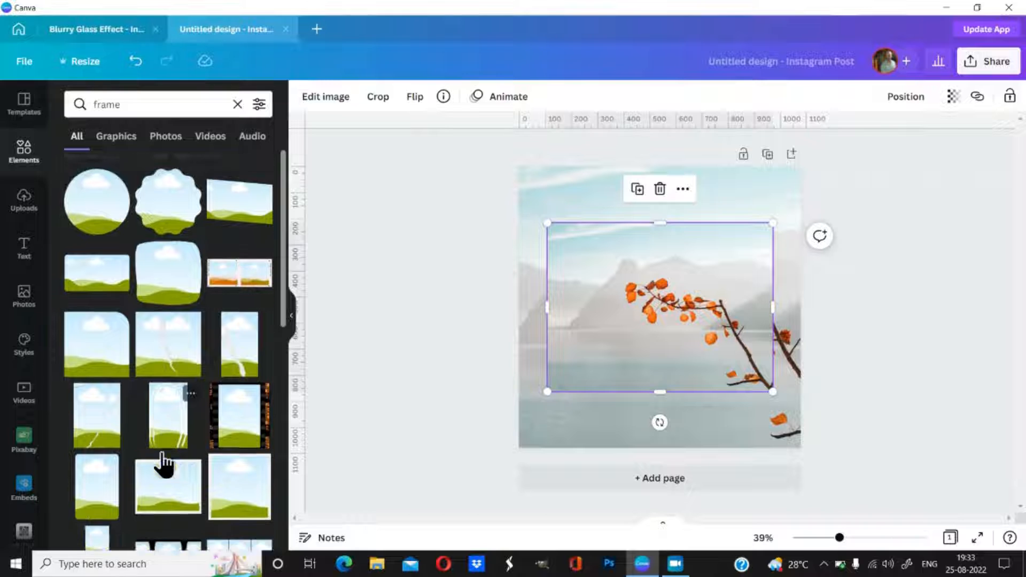
scroll(171, 468, "down", 2)
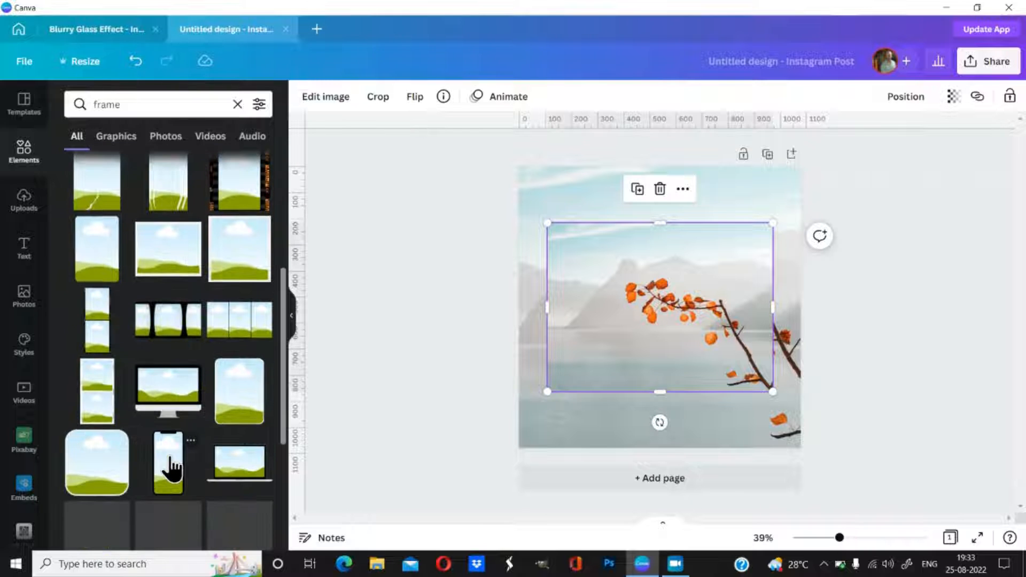
scroll(171, 468, "down", 2)
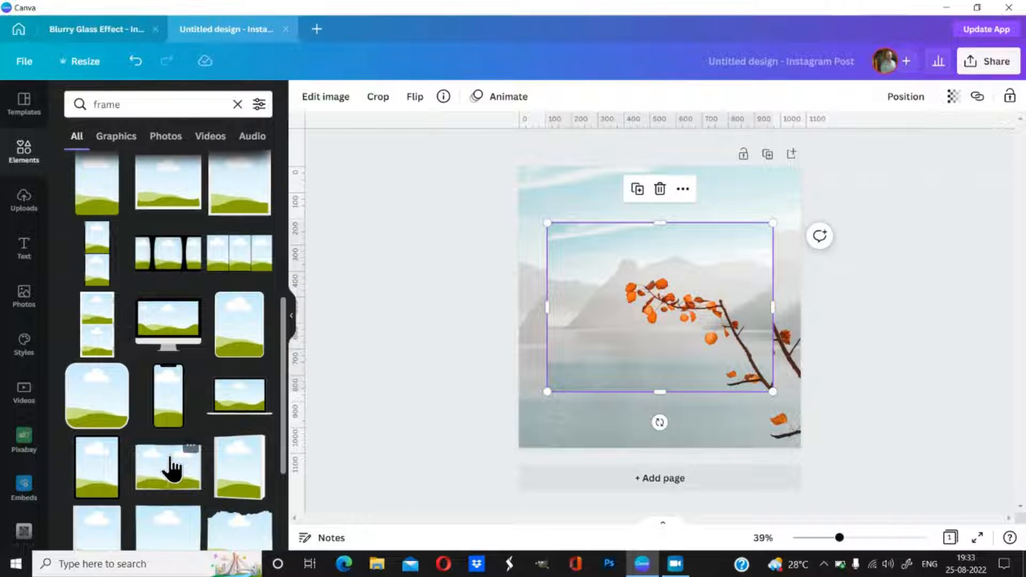
scroll(171, 468, "down", 2)
scroll(171, 468, "down", 2)
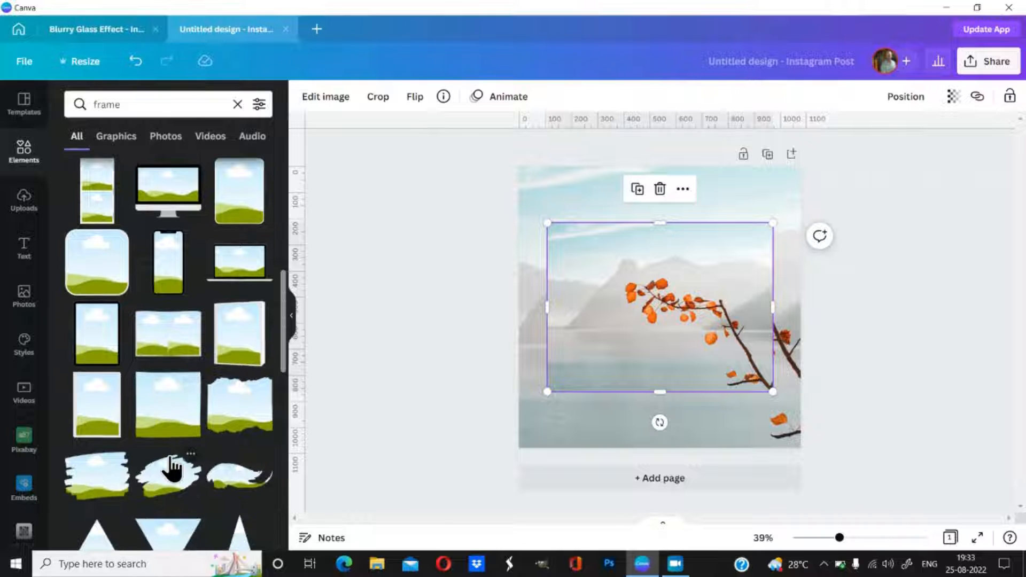
scroll(171, 468, "down", 4)
scroll(170, 457, "down", 2)
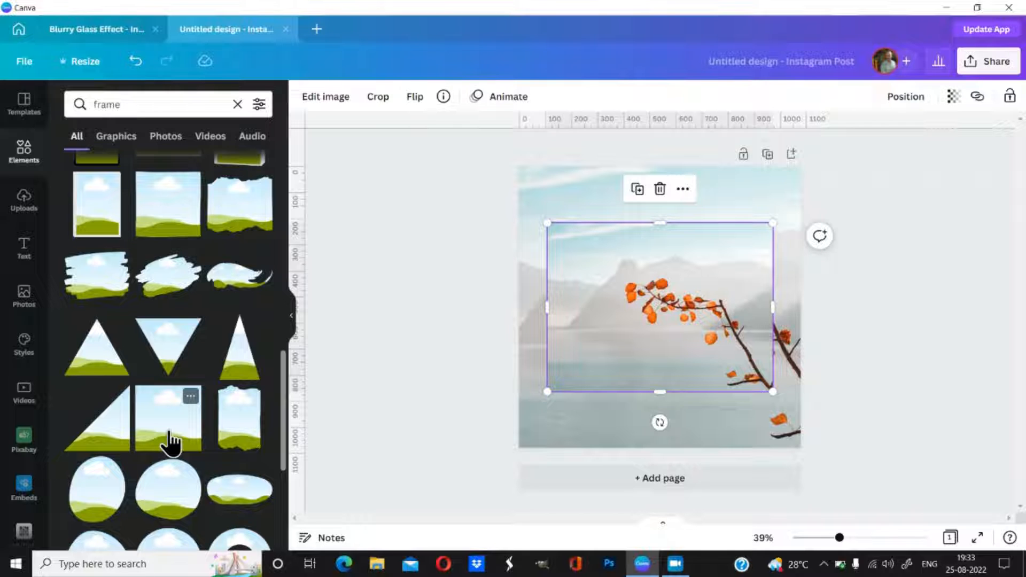
left_click(170, 441)
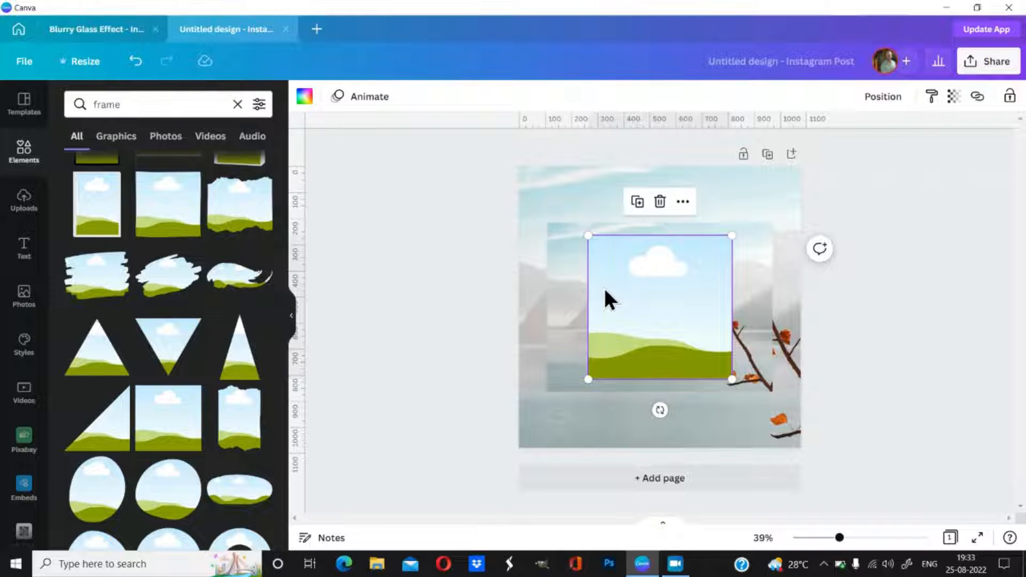
Step: Drop the orange-branch scenery photo into the square frame
left_click(755, 312)
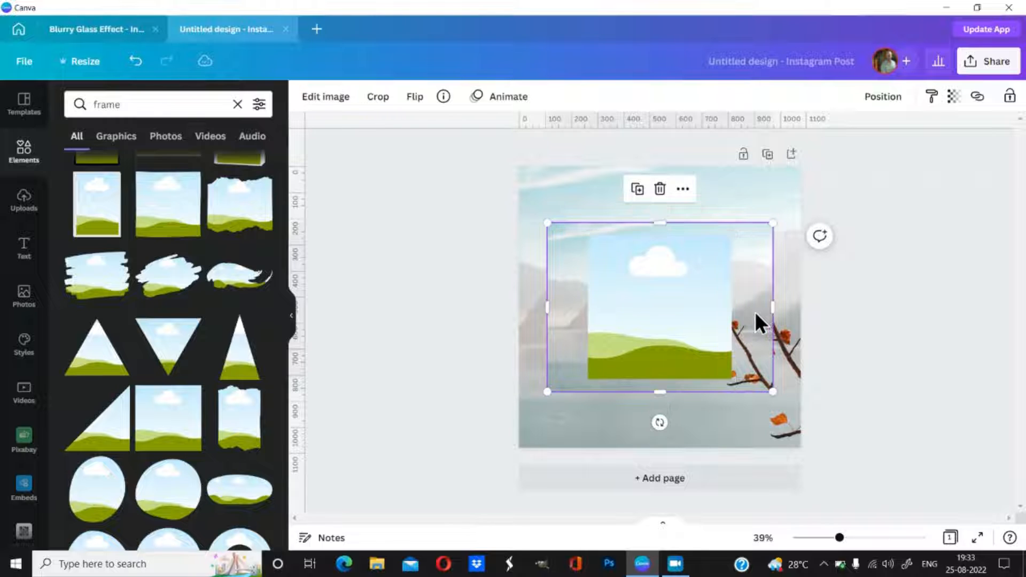
left_click_drag(755, 312, 692, 327)
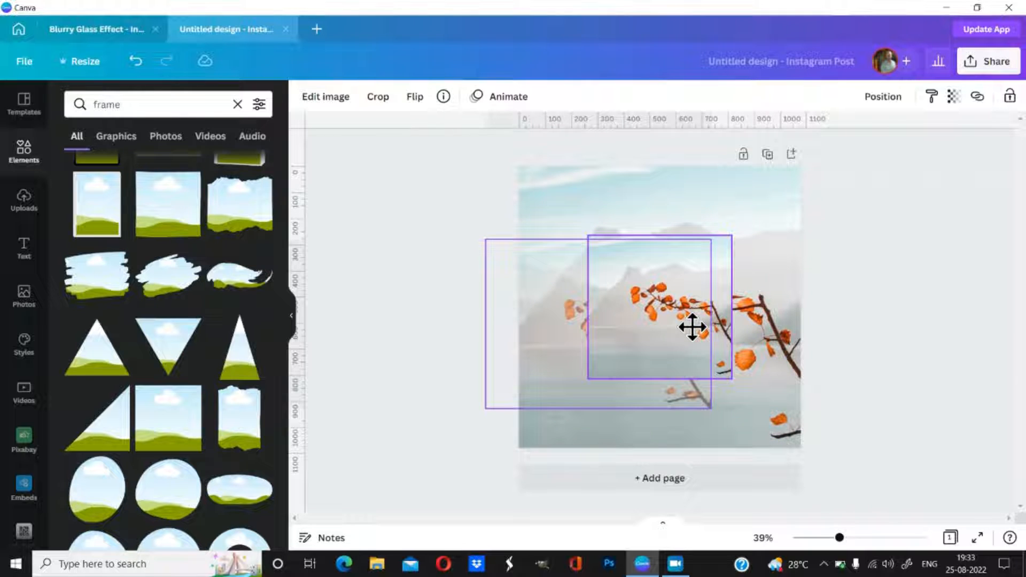
left_click_drag(693, 327, 692, 328)
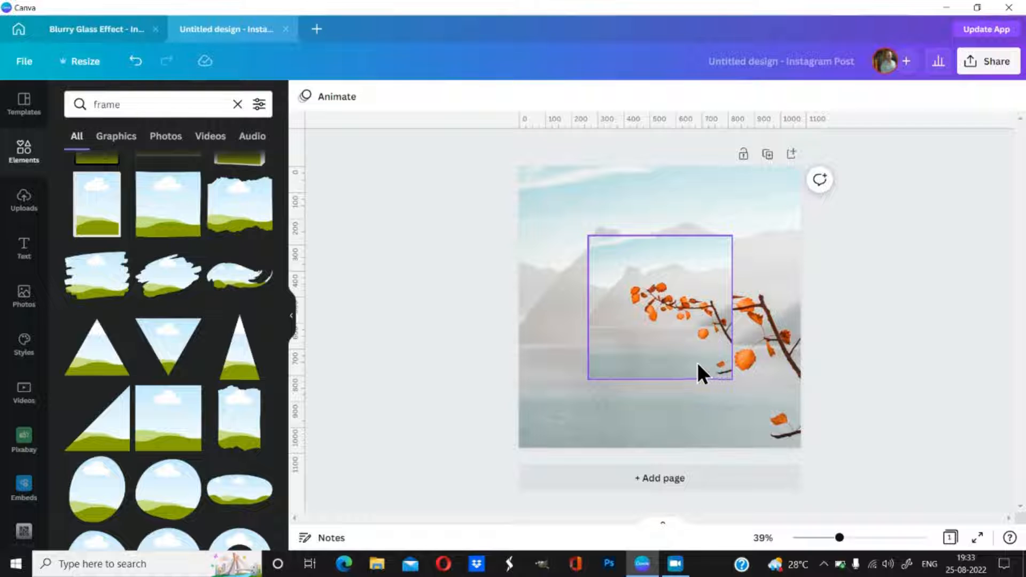
Step: Enlarge the framed photo toward both corners so it lines up with the background
double_click(646, 345)
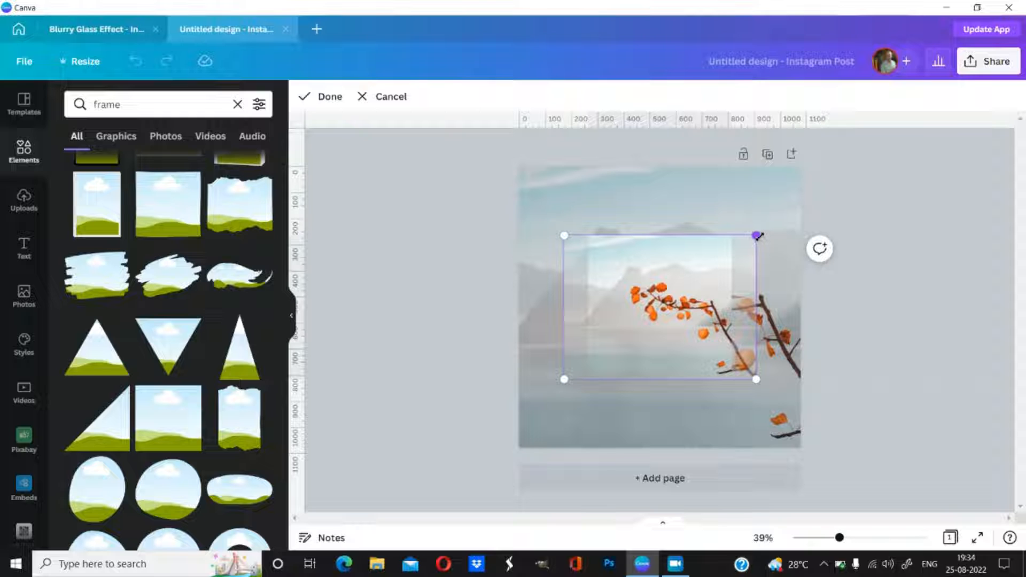
left_click_drag(757, 234, 825, 137)
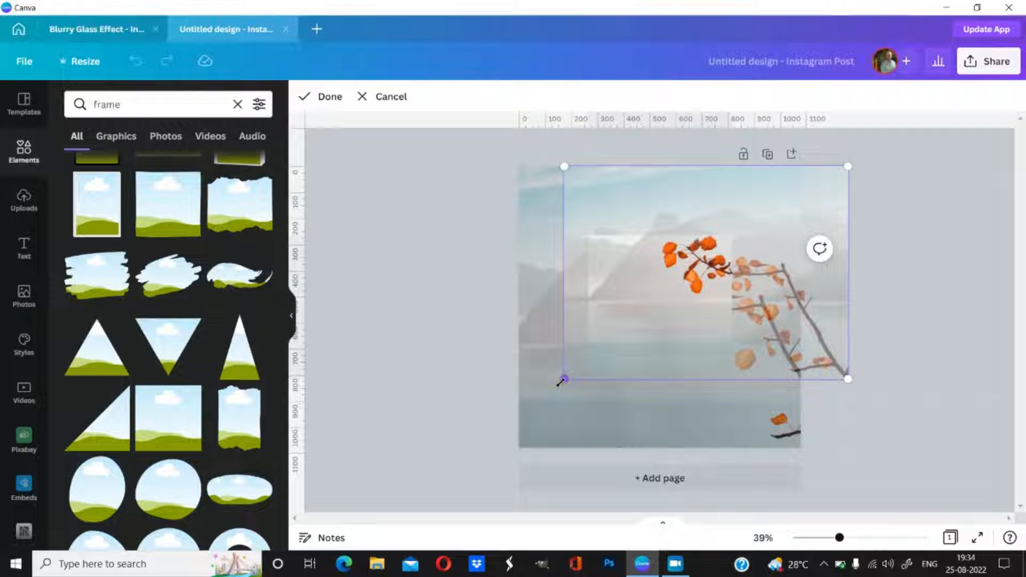
left_click_drag(561, 381, 485, 474)
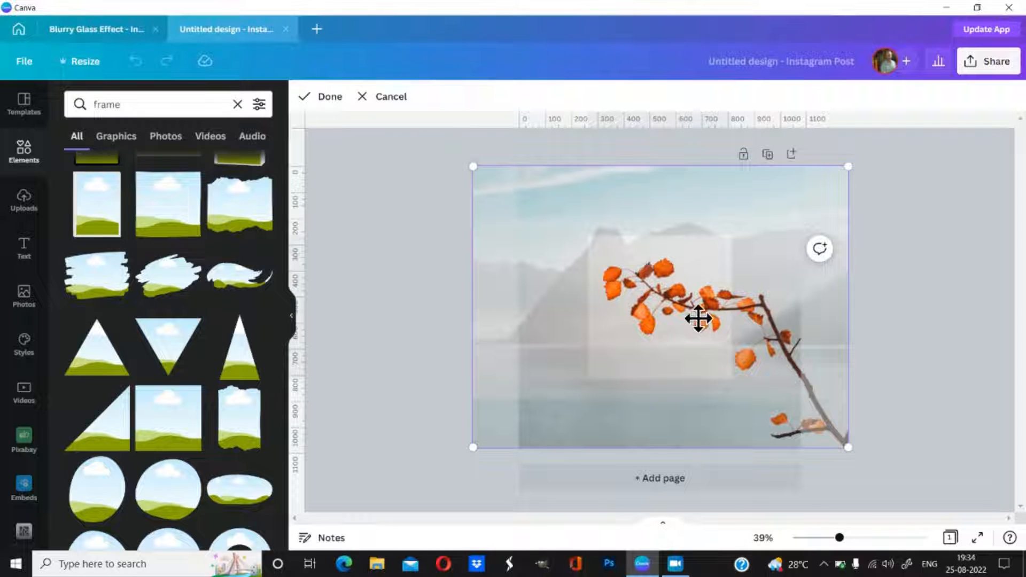
left_click(330, 97)
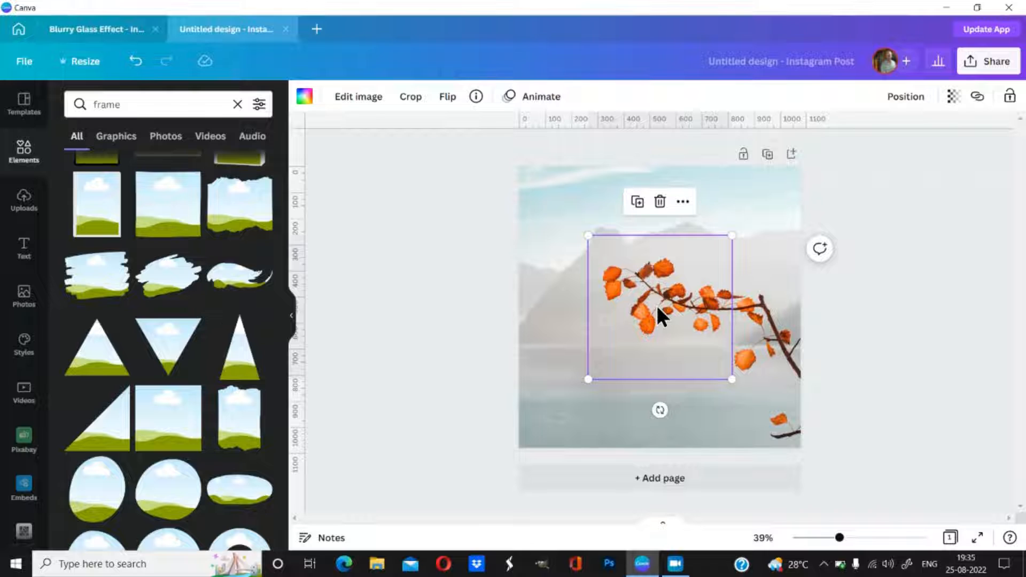
Step: Set the framed photo's blur to 25 and duplicate the blurred square
left_click(365, 113)
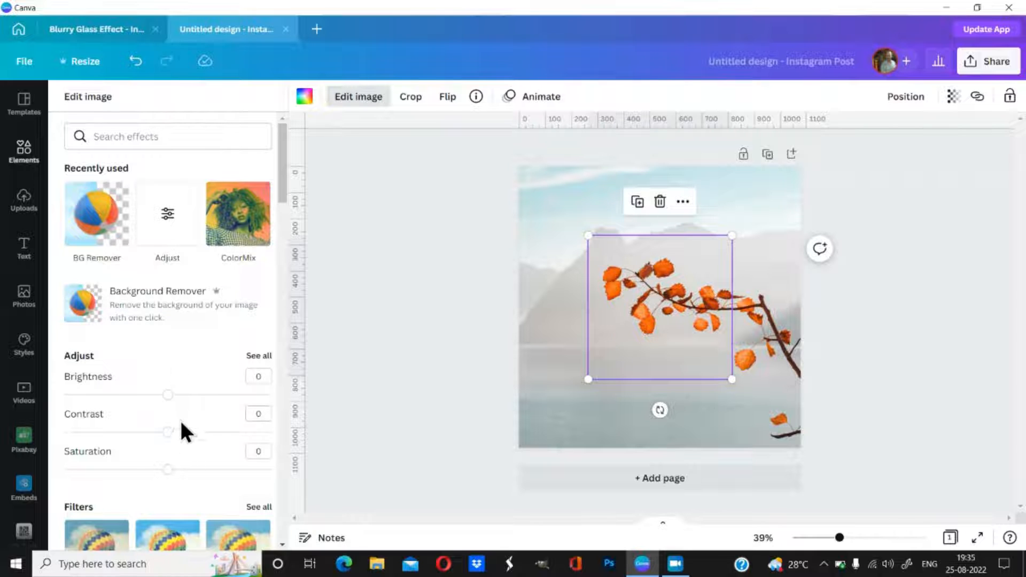
left_click(259, 357)
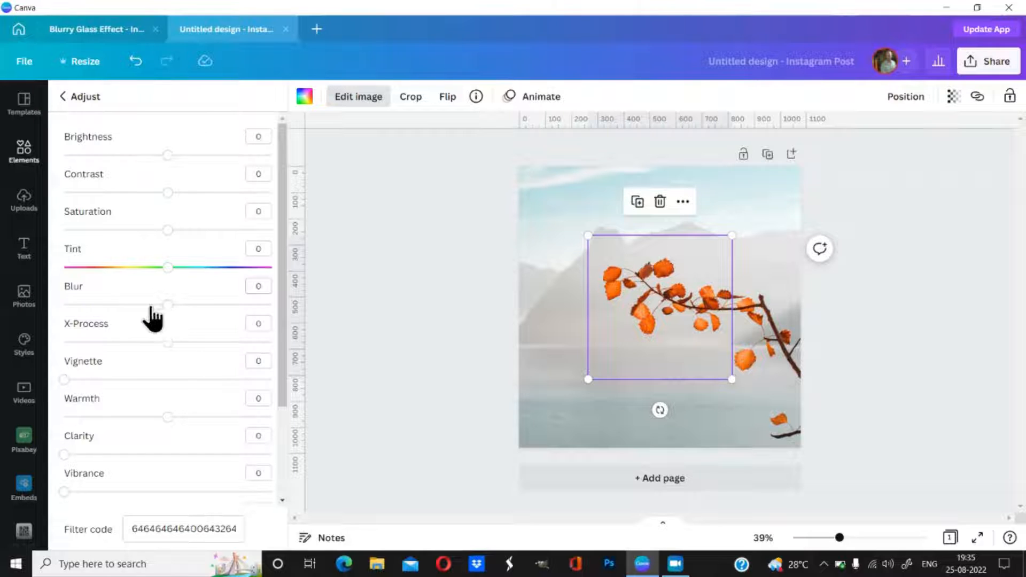
left_click_drag(175, 309, 194, 309)
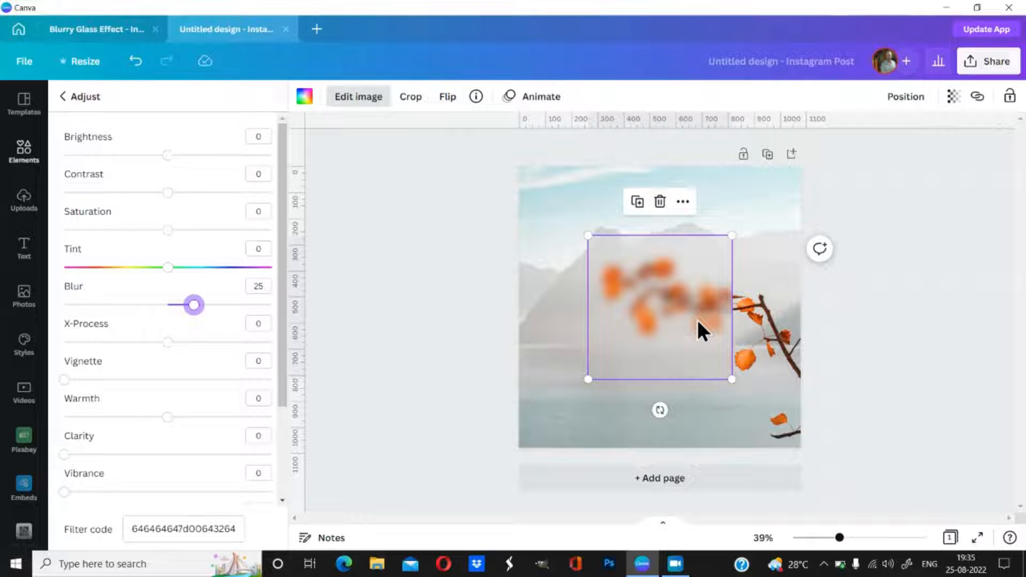
left_click(637, 203)
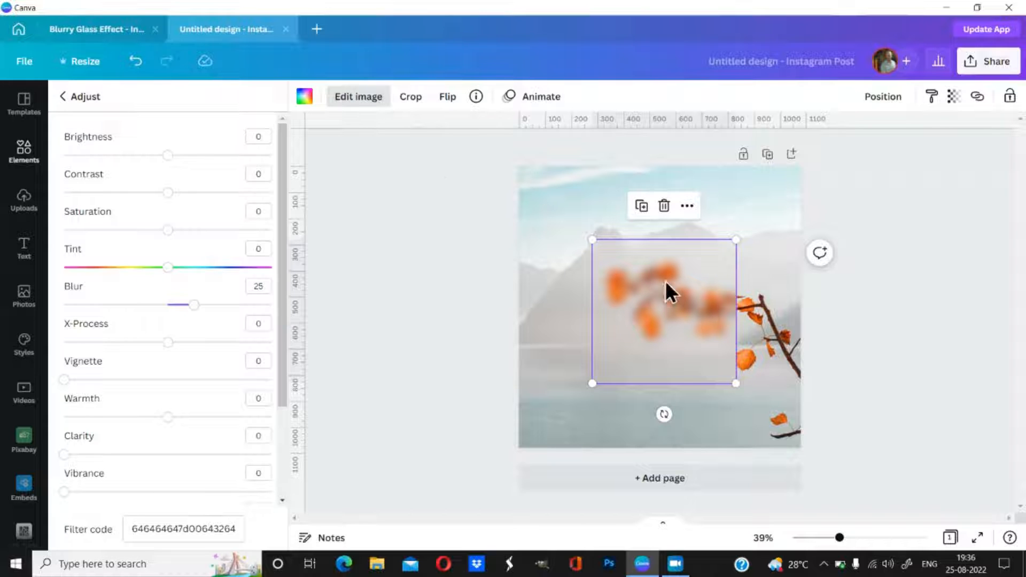
Step: Fill the duplicate square with white and align it to the page's centre and middle
left_click(303, 99)
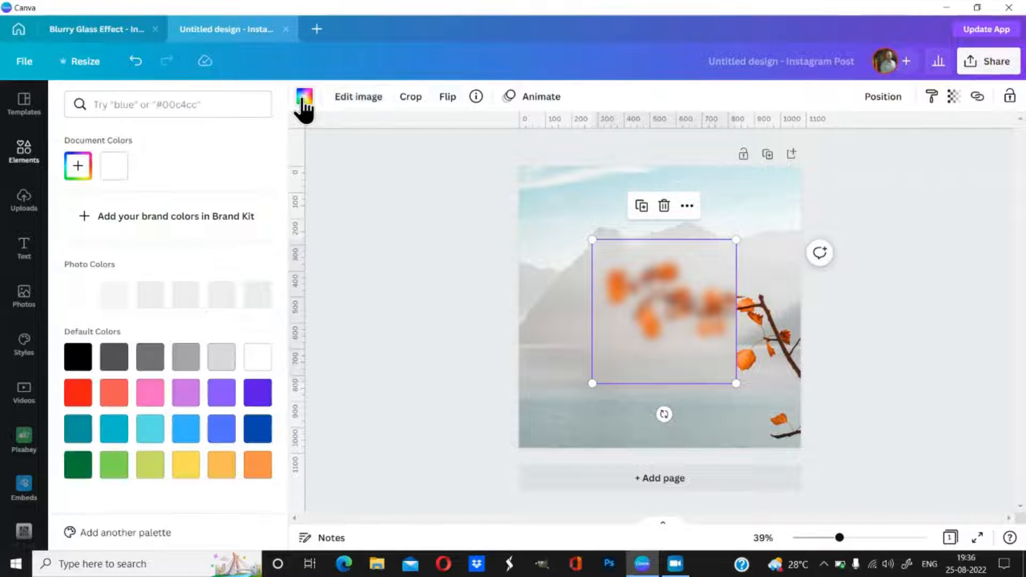
left_click(113, 171)
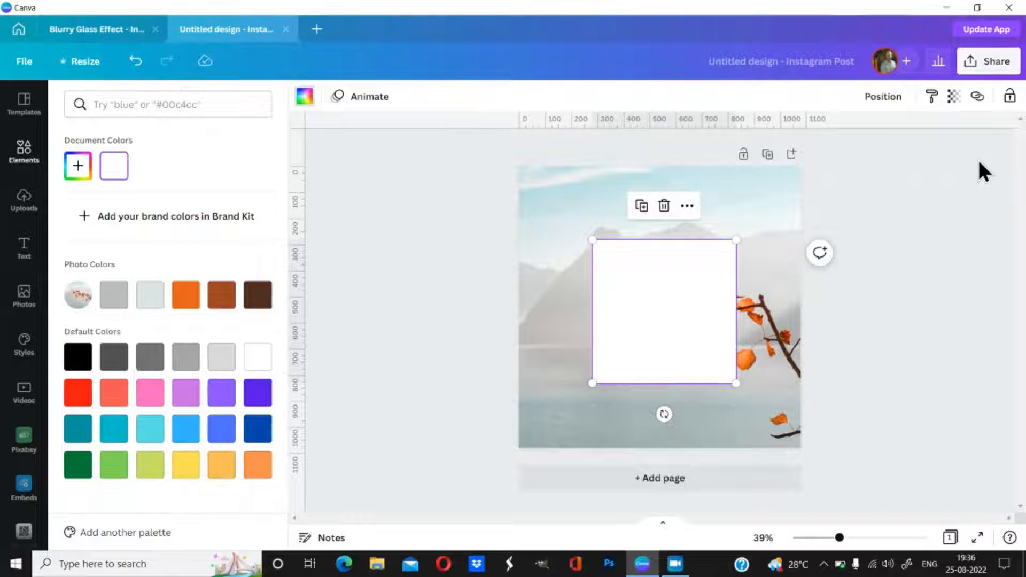
left_click(883, 97)
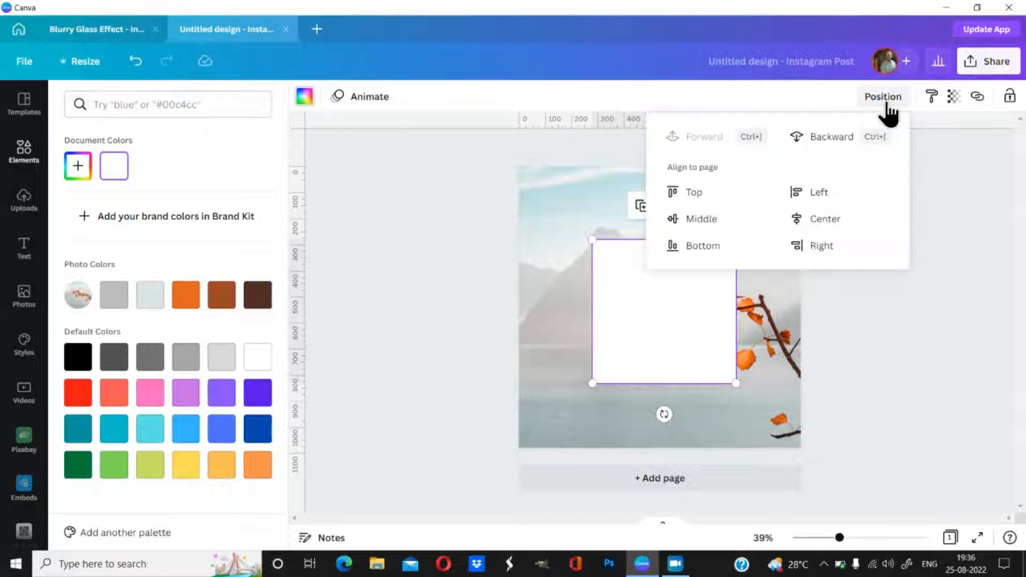
left_click(837, 220)
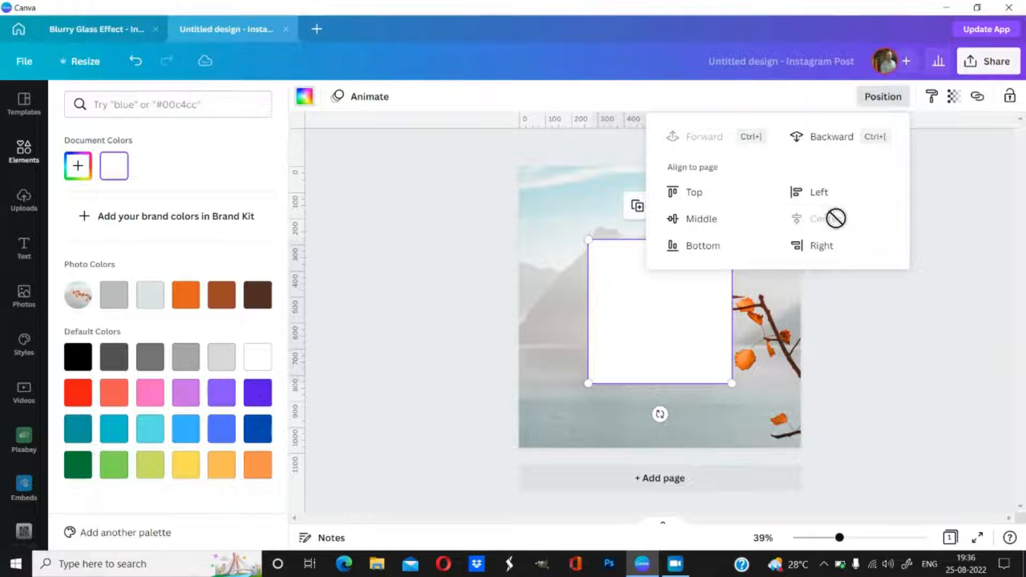
left_click(689, 219)
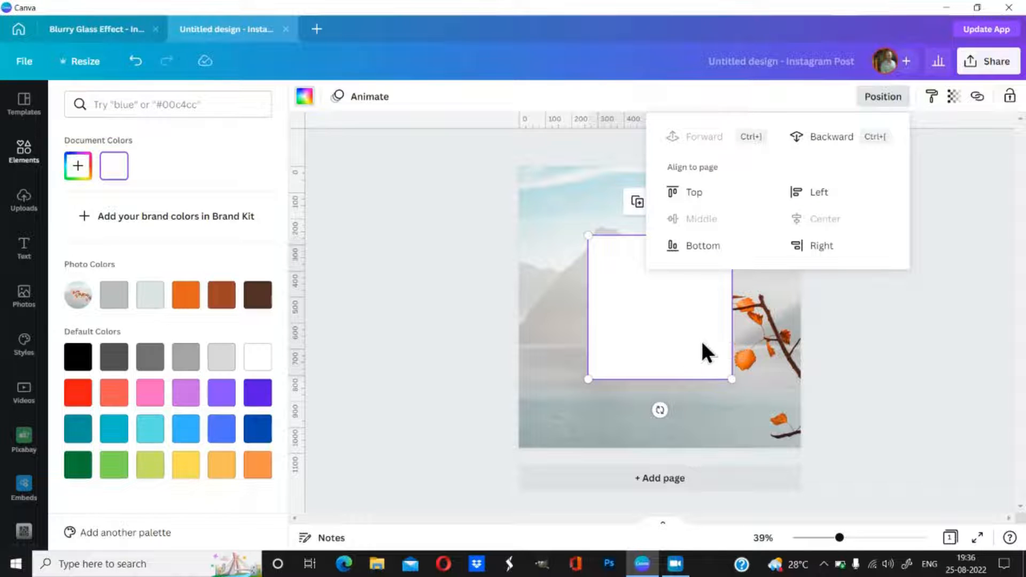
left_click(852, 328)
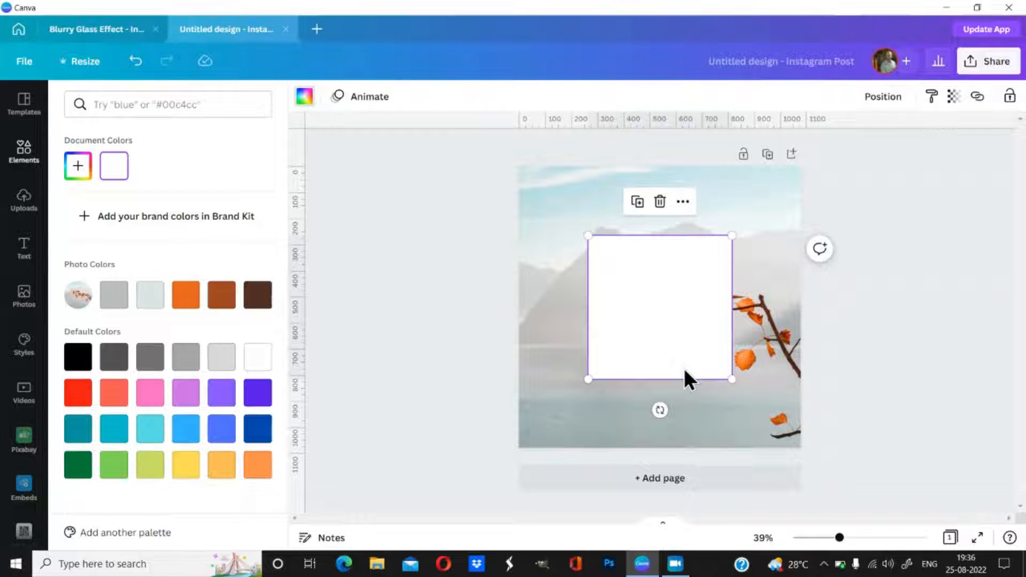
Step: Set the white square's transparency to 26
left_click(955, 101)
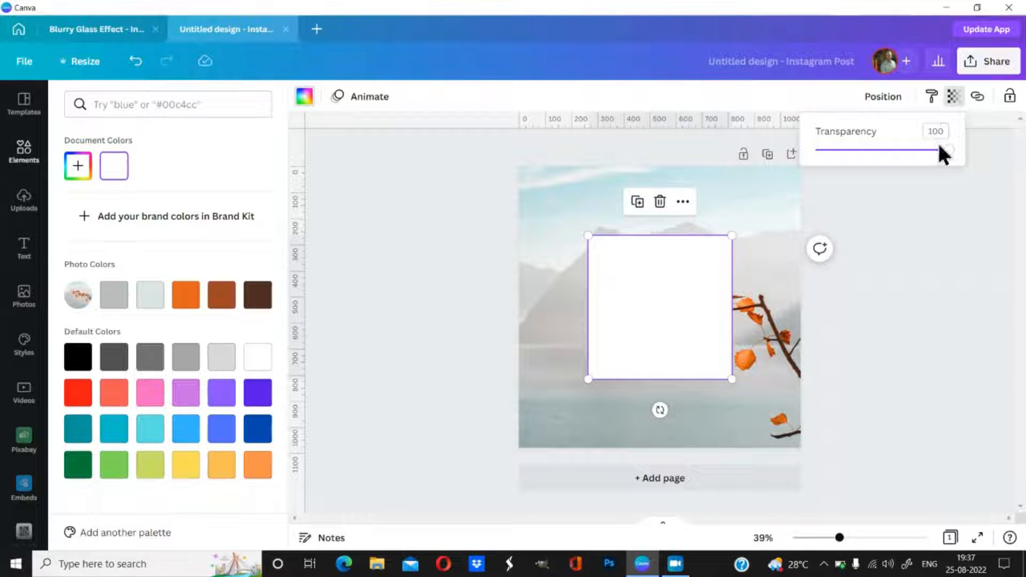
left_click_drag(941, 150, 852, 172)
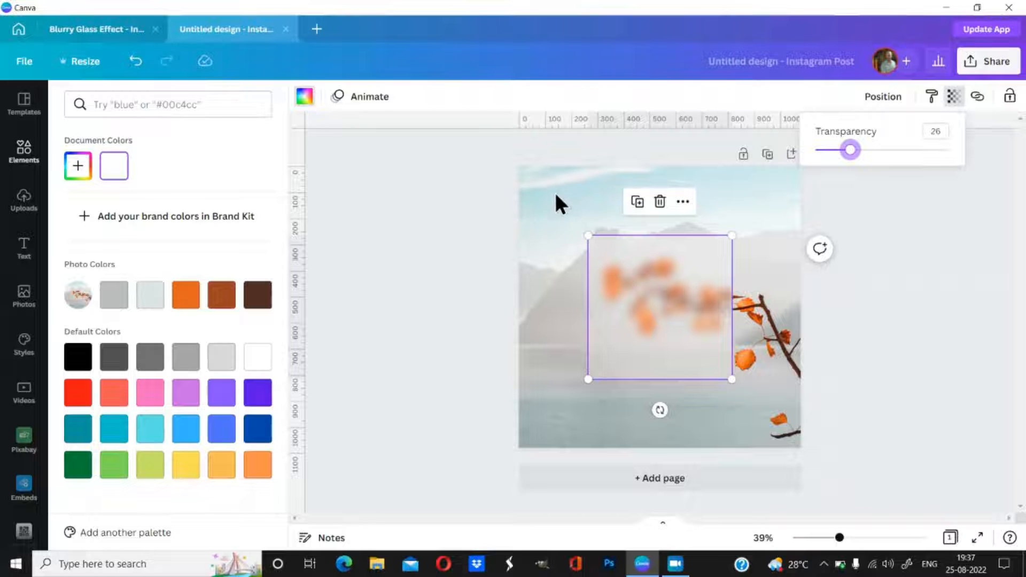
left_click(441, 213)
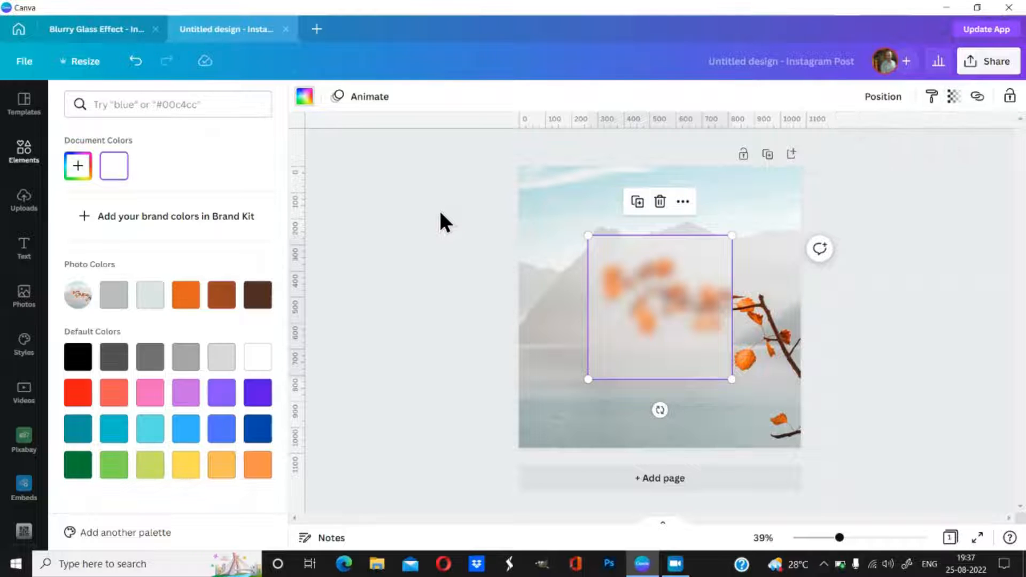
Step: Add a circular frame from the 'frame' element results
left_click(22, 212)
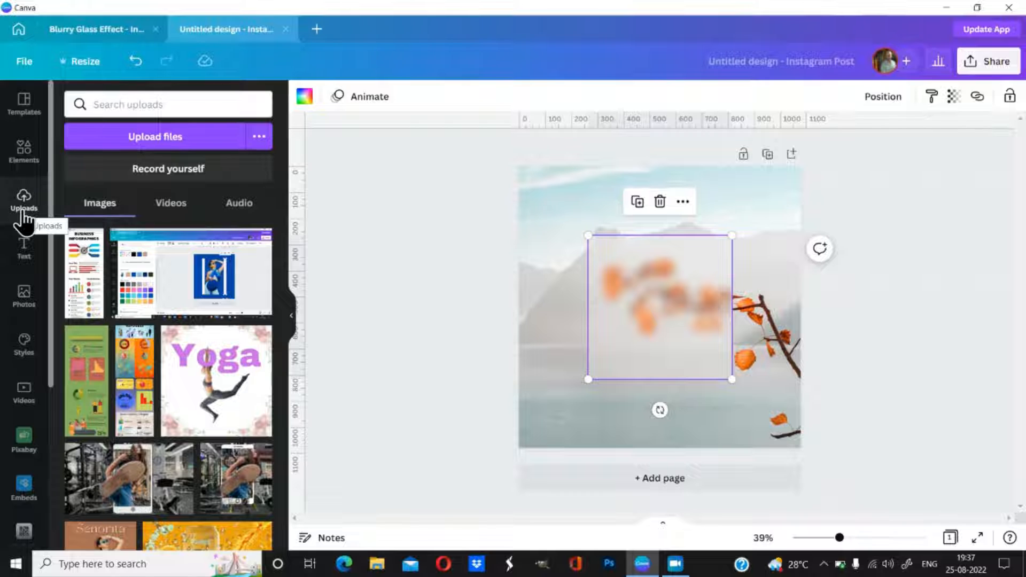
left_click(24, 163)
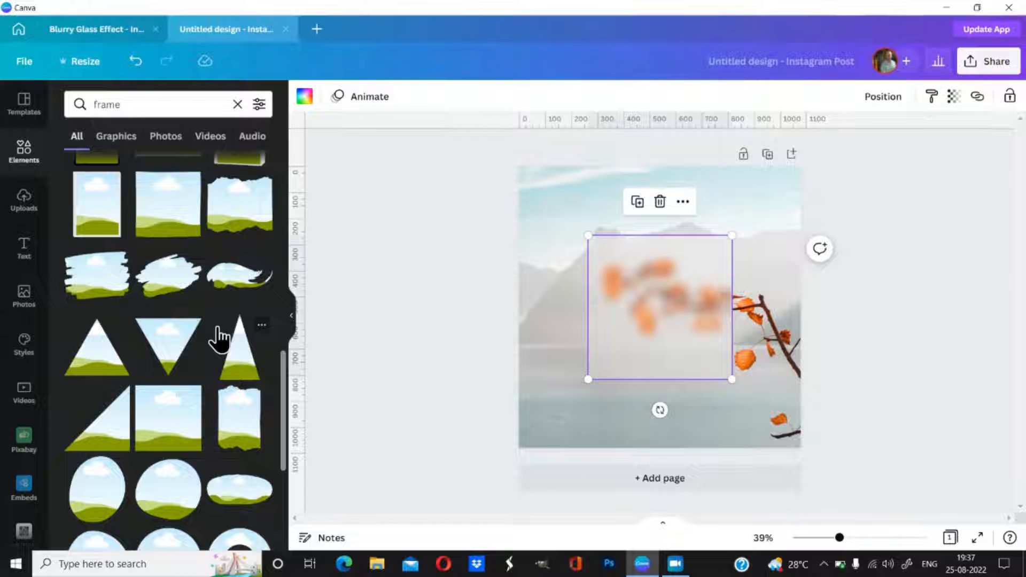
scroll(218, 328, "up", 15)
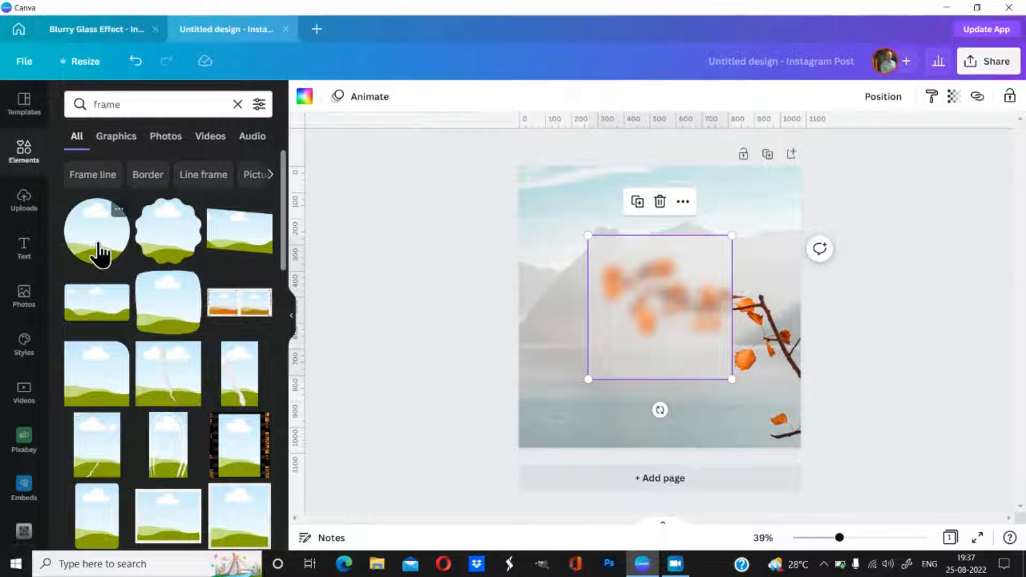
left_click(99, 251)
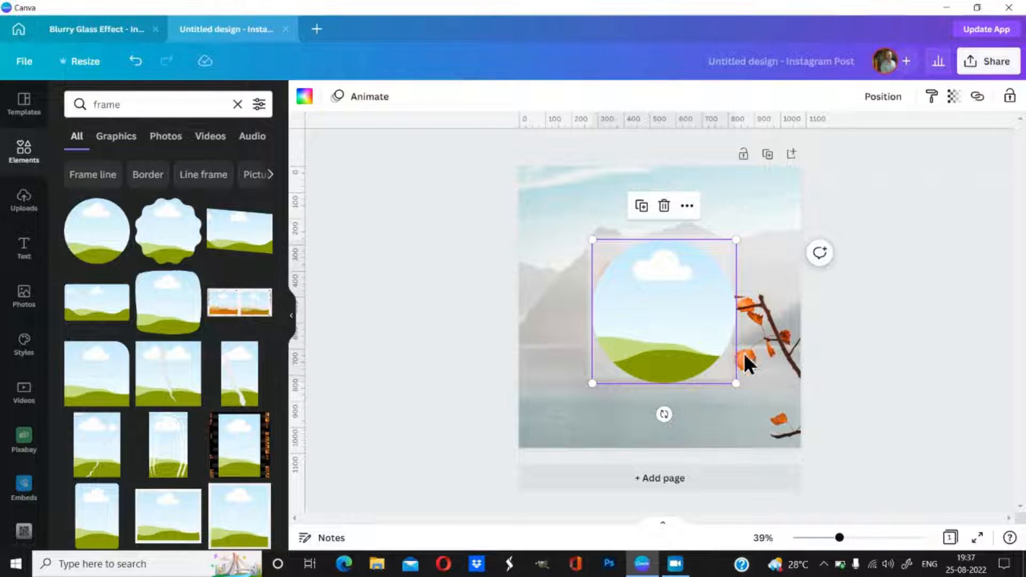
Step: Compare with the Blurry Glass Effect reference, then shrink the circle frame for the profile photo
left_click(96, 29)
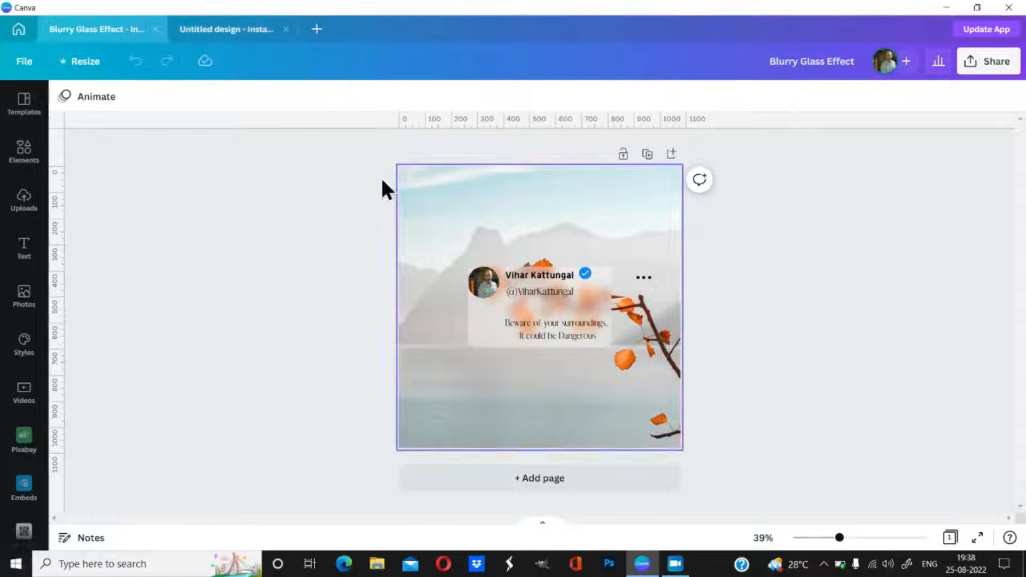
left_click(217, 30)
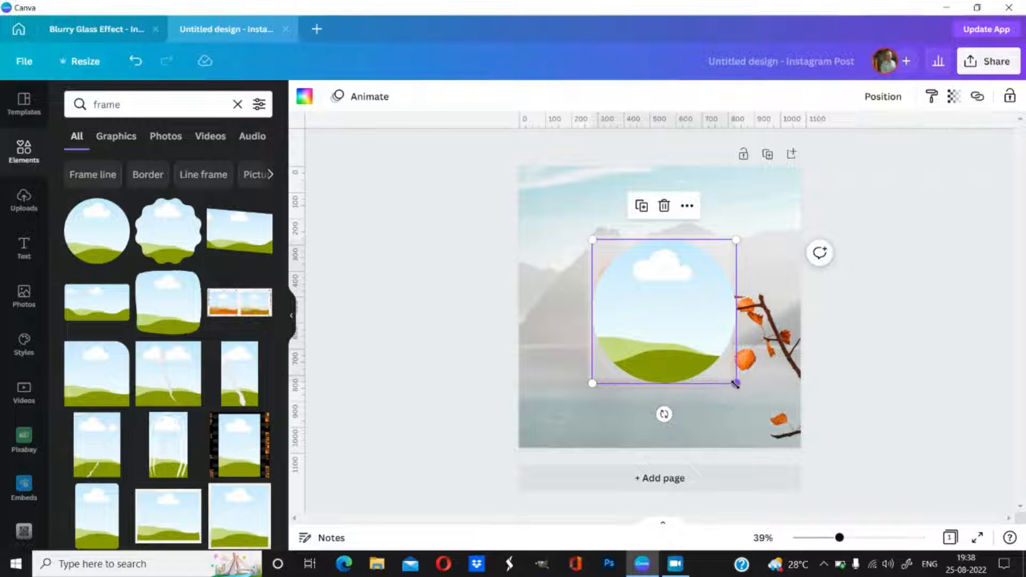
left_click_drag(733, 383, 626, 258)
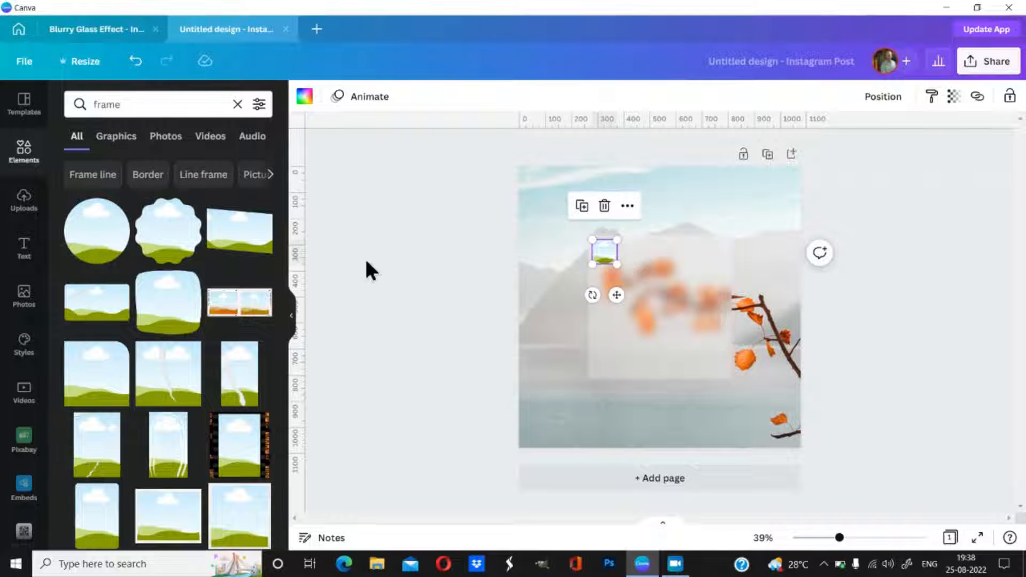
Step: Add the uploaded photo of the man to the design from Uploads
left_click(23, 211)
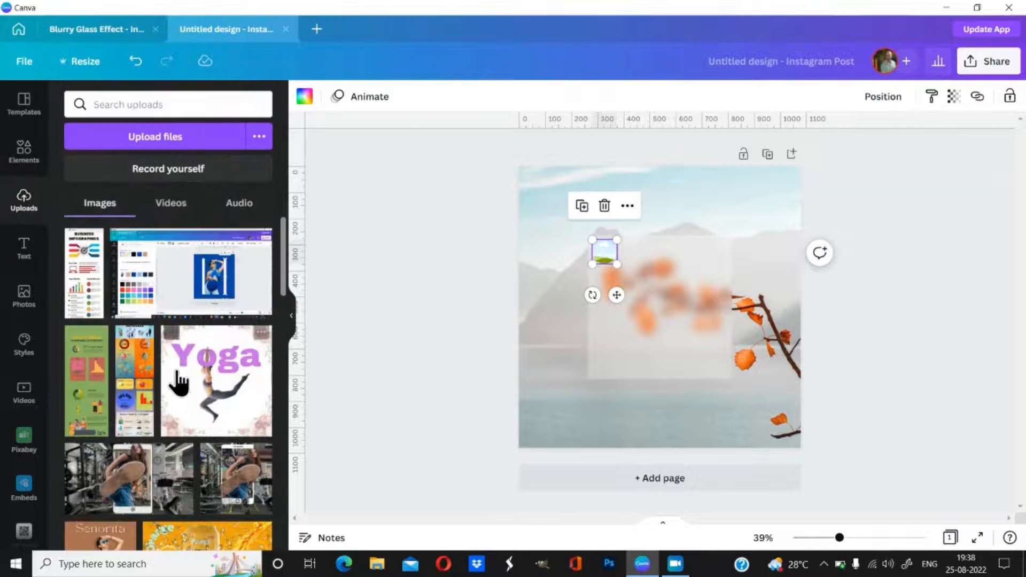
scroll(179, 377, "down", 3)
scroll(179, 377, "down", 3)
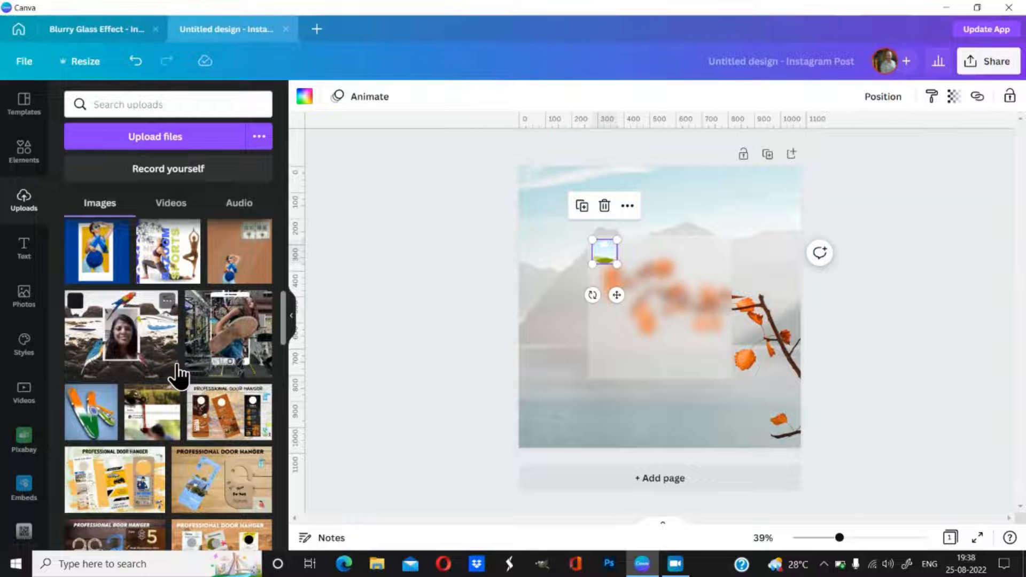
scroll(180, 377, "down", 3)
scroll(179, 376, "down", 9)
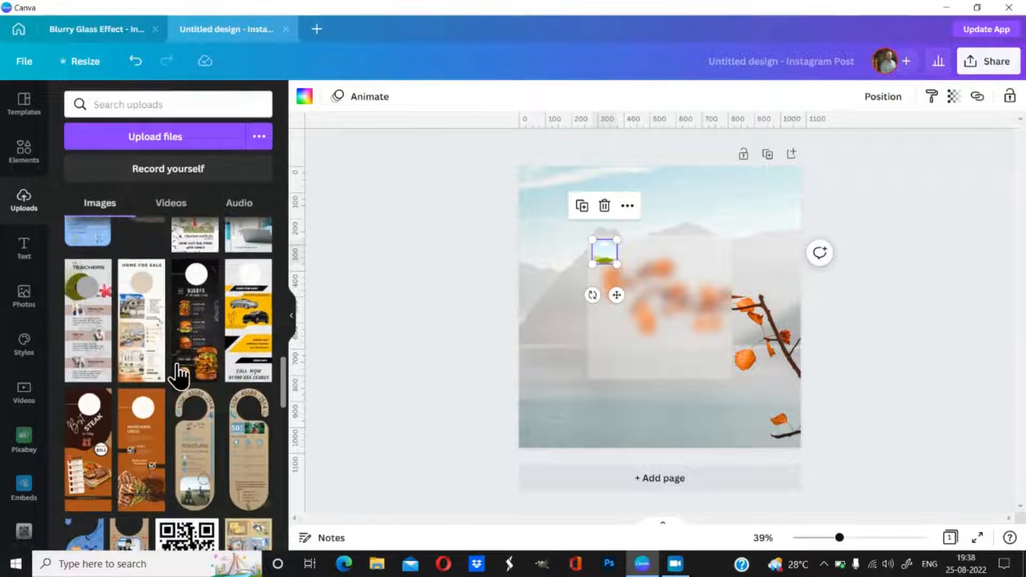
scroll(179, 377, "down", 10)
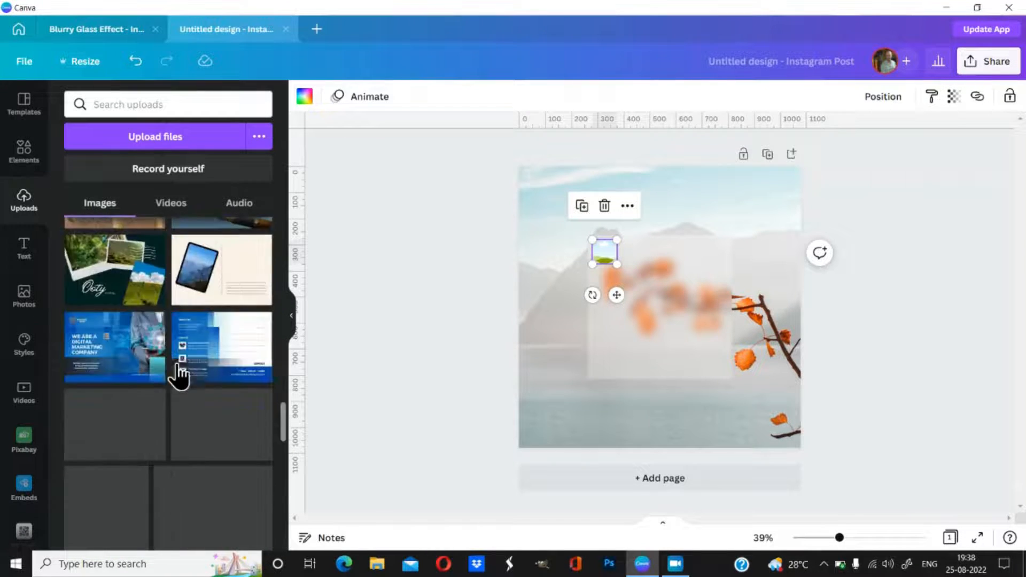
scroll(284, 421, "down", 10)
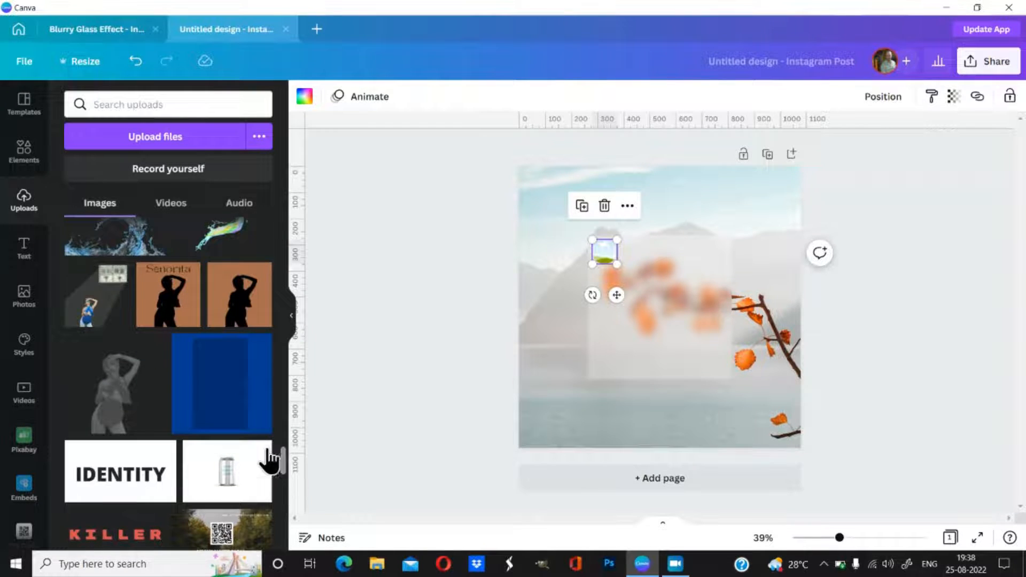
scroll(264, 470, "down", 10)
scroll(264, 485, "down", 10)
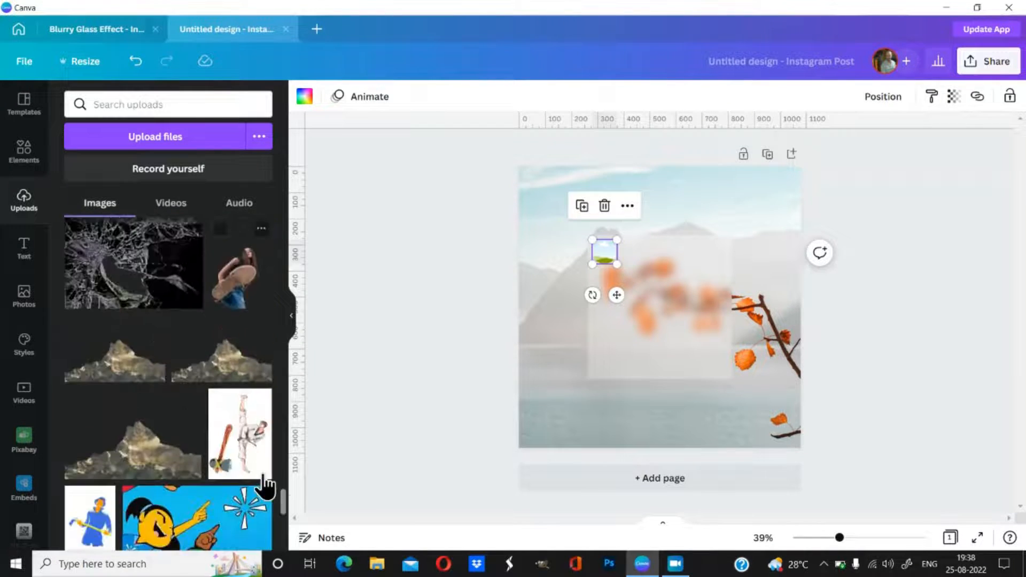
scroll(264, 484, "down", 3)
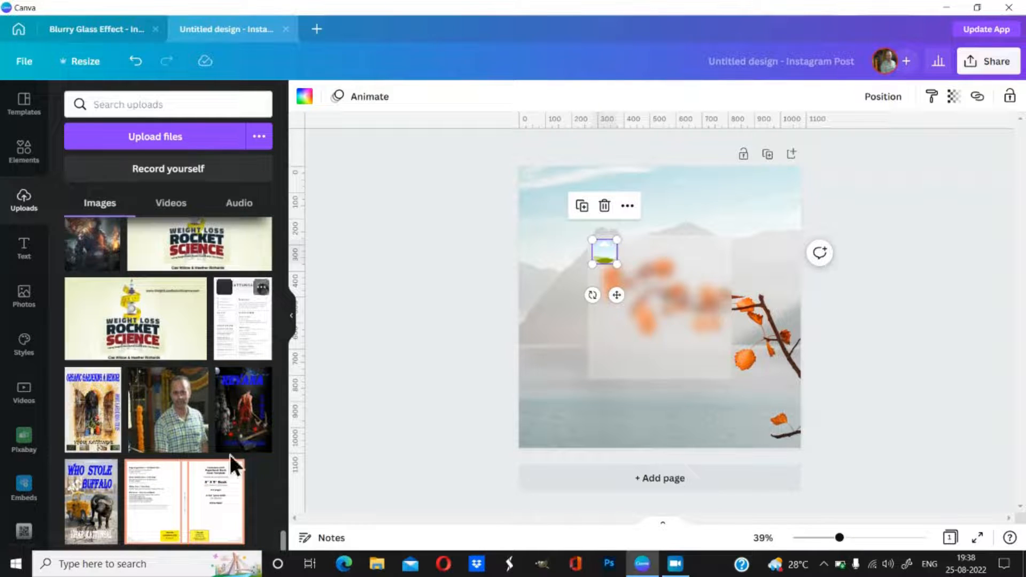
left_click(171, 428)
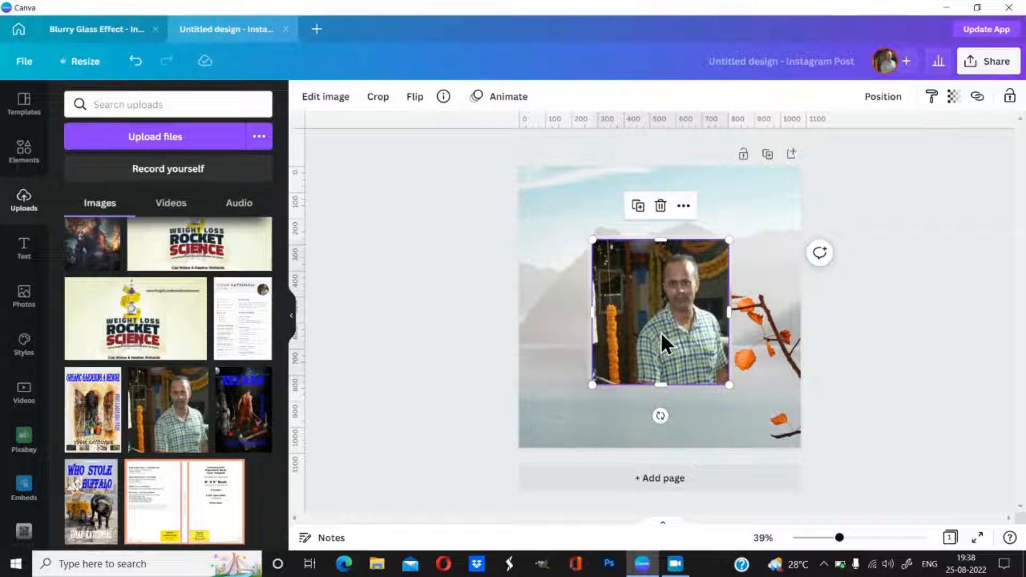
left_click_drag(661, 332, 629, 396)
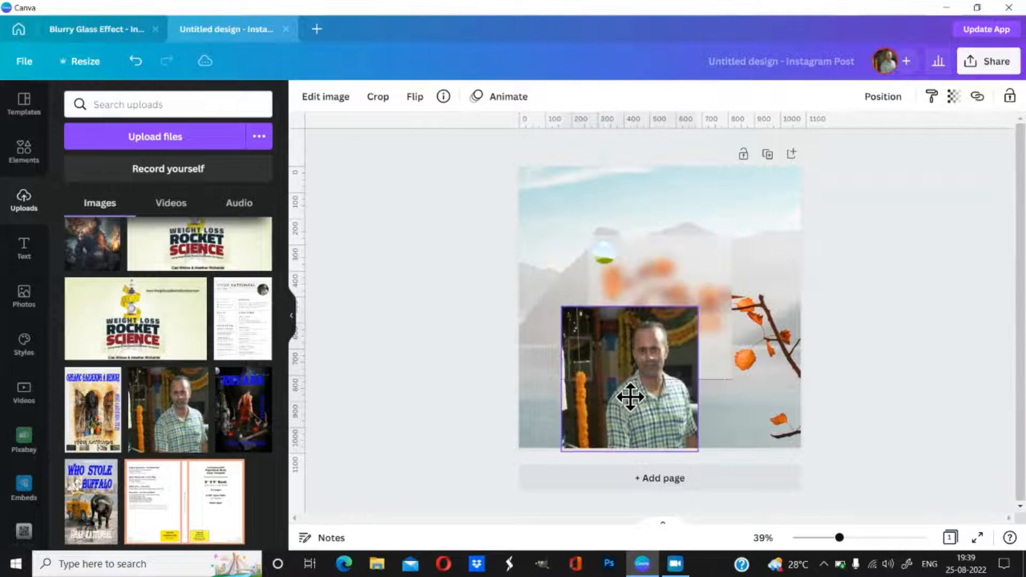
Step: Enlarge the circular frame to about 114 px and drop the man's photo into it
left_click(602, 250)
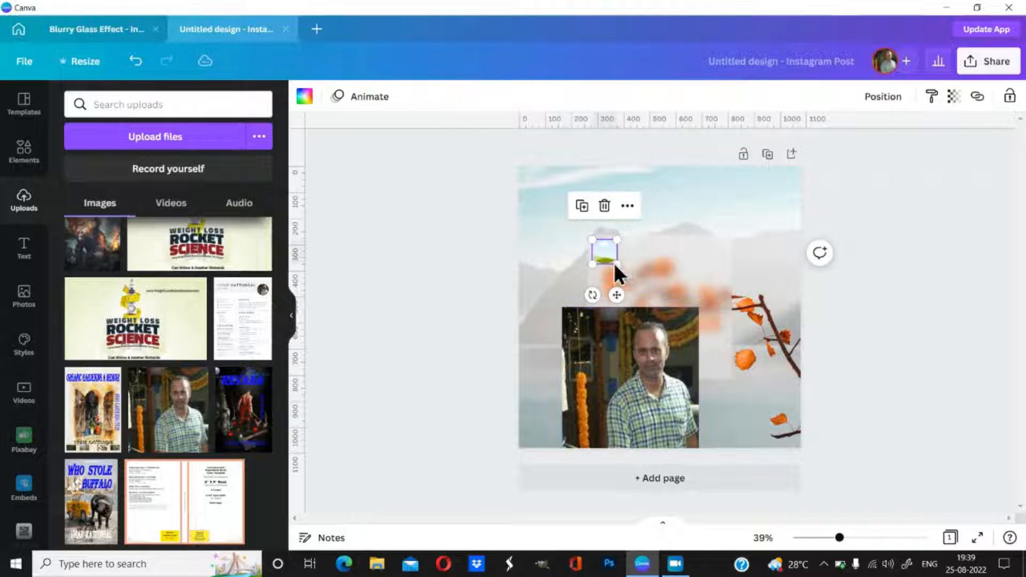
left_click_drag(617, 265, 653, 300)
mouse_move(609, 413)
left_mouse_down()
mouse_move(527, 317)
mouse_move(565, 352)
mouse_move(596, 404)
left_mouse_up()
left_click(630, 245)
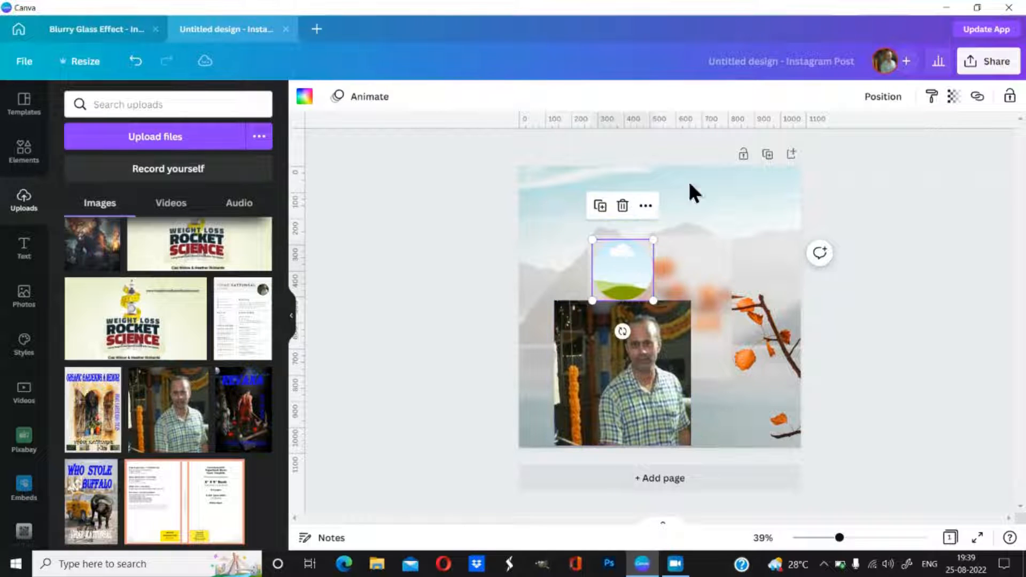
left_click(887, 99)
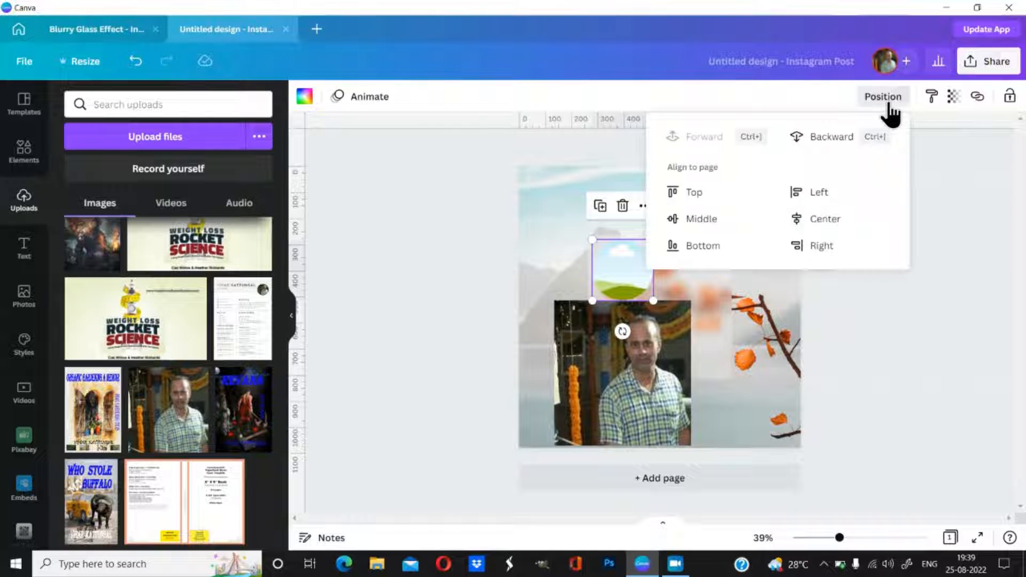
left_click(930, 223)
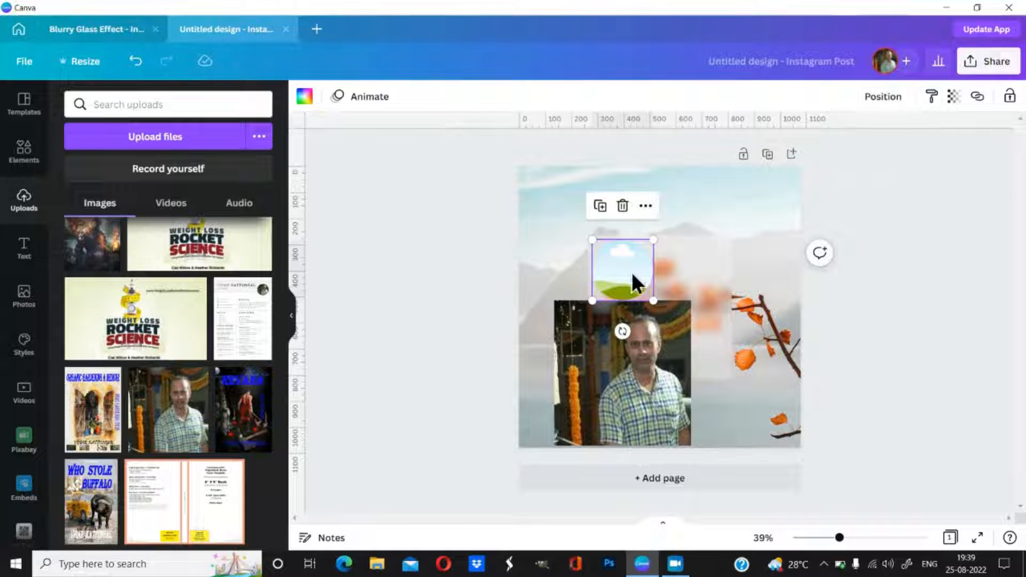
left_click_drag(594, 370, 612, 298)
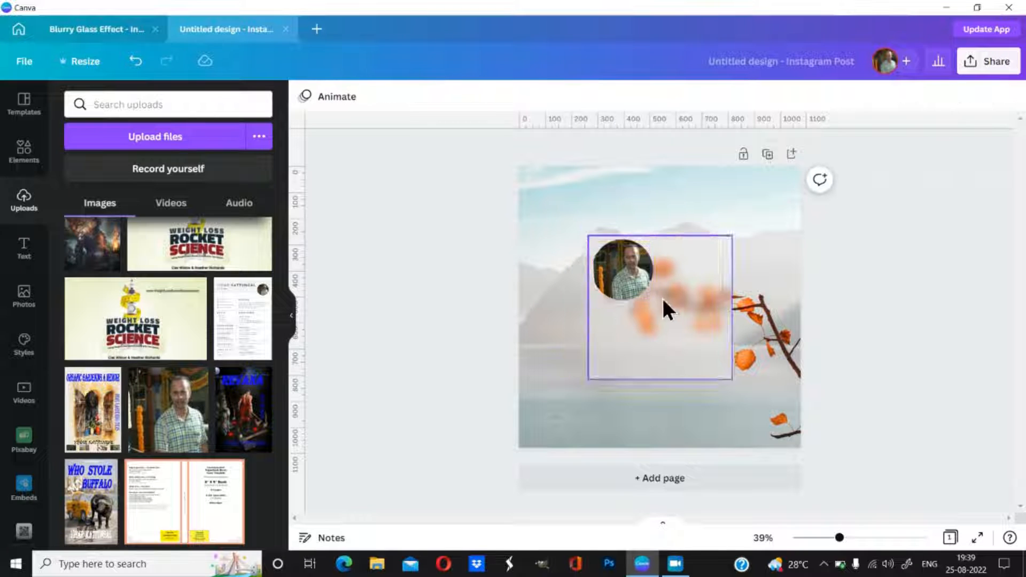
Step: Shrink the circular profile photo to 76 × 76 in the card's top-left corner
left_click(630, 283)
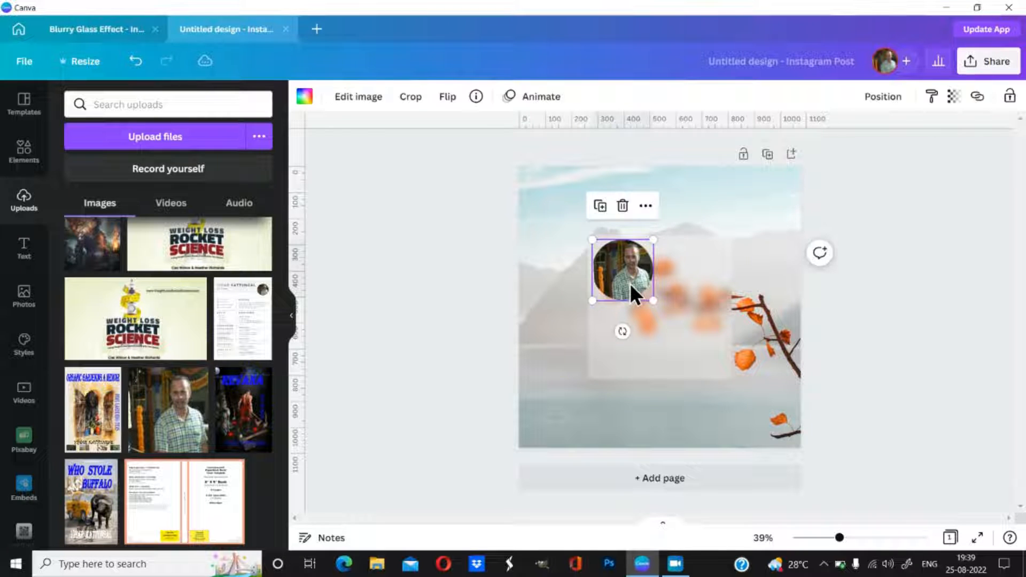
left_click_drag(653, 300, 612, 259)
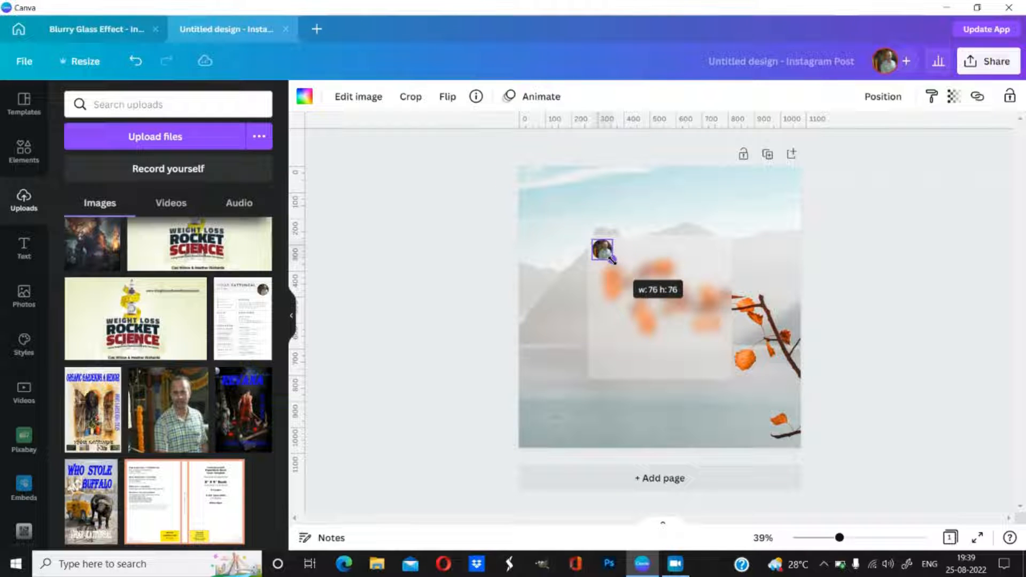
left_click_drag(612, 259, 613, 261)
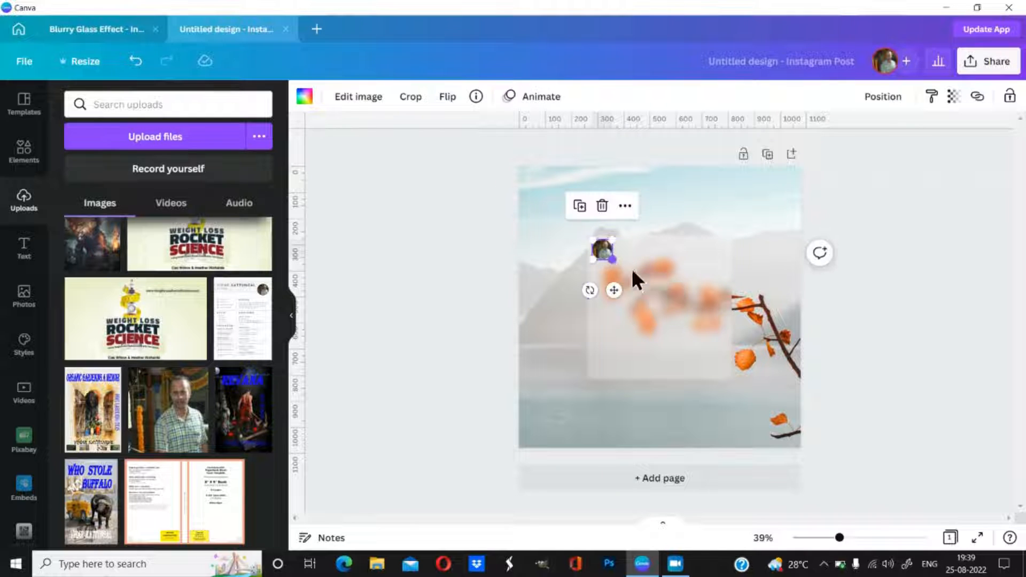
left_click(826, 321)
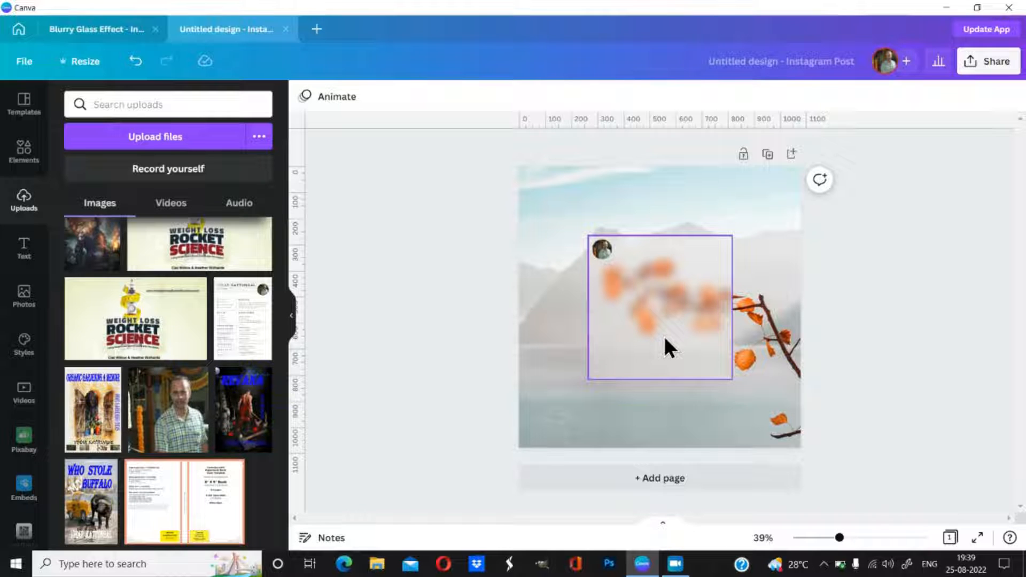
Step: Add a text box and replace its placeholder with the person's full name in capitals
key("t")
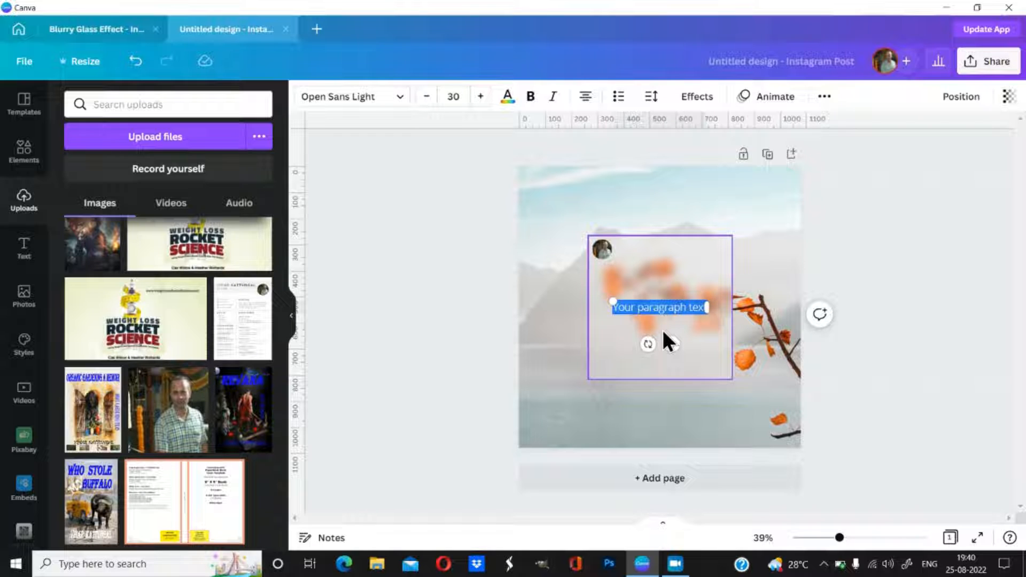
key("BackSpace")
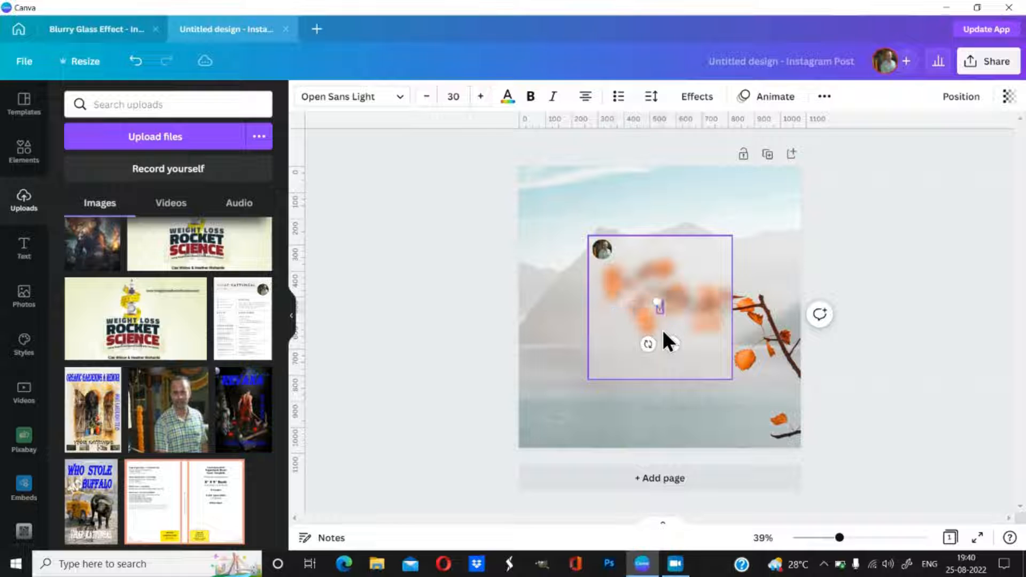
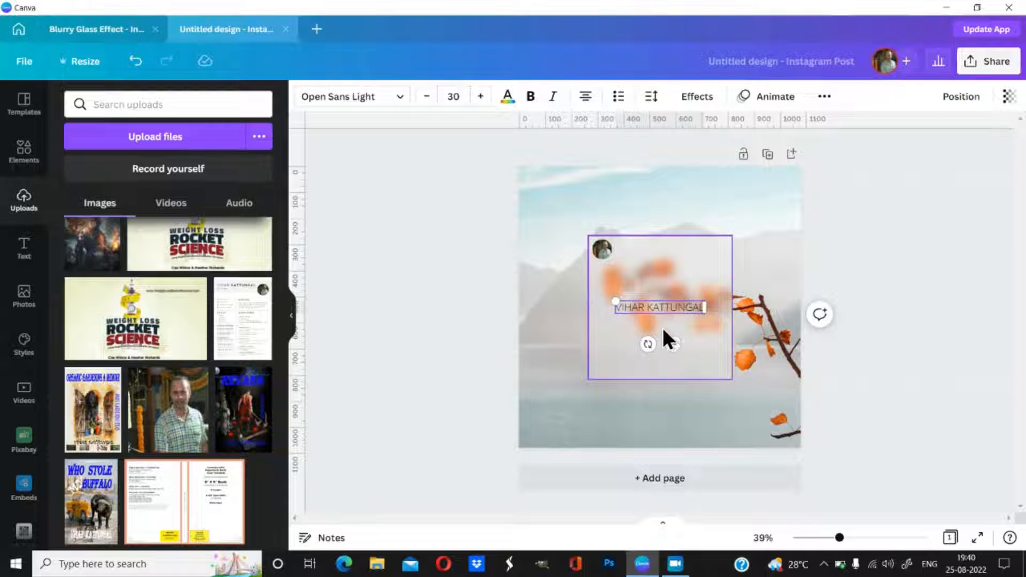
Step: Set the name in Anteb Bold, move it beside the photo and shrink it to about 19.3
left_click(402, 105)
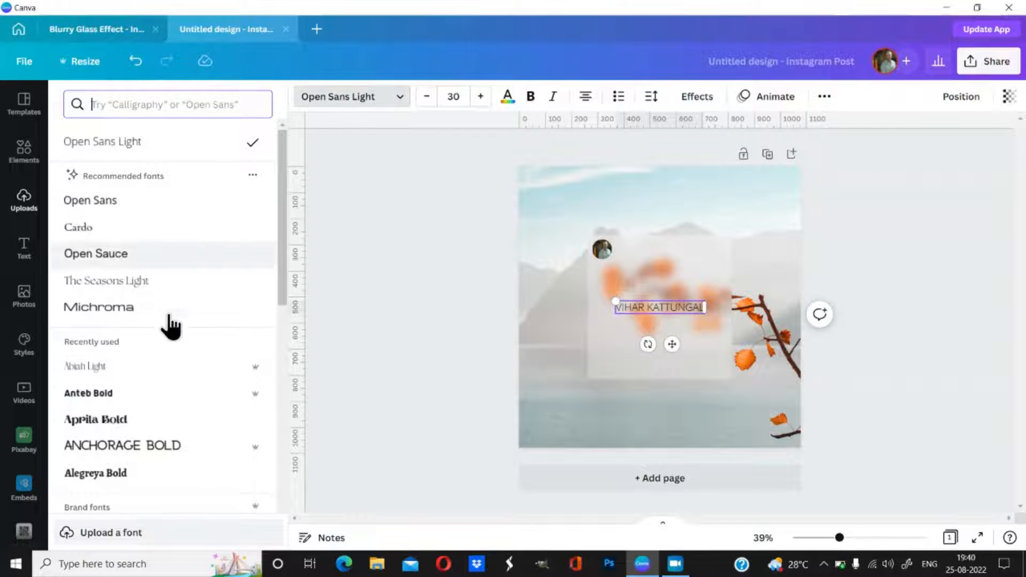
left_click(145, 407)
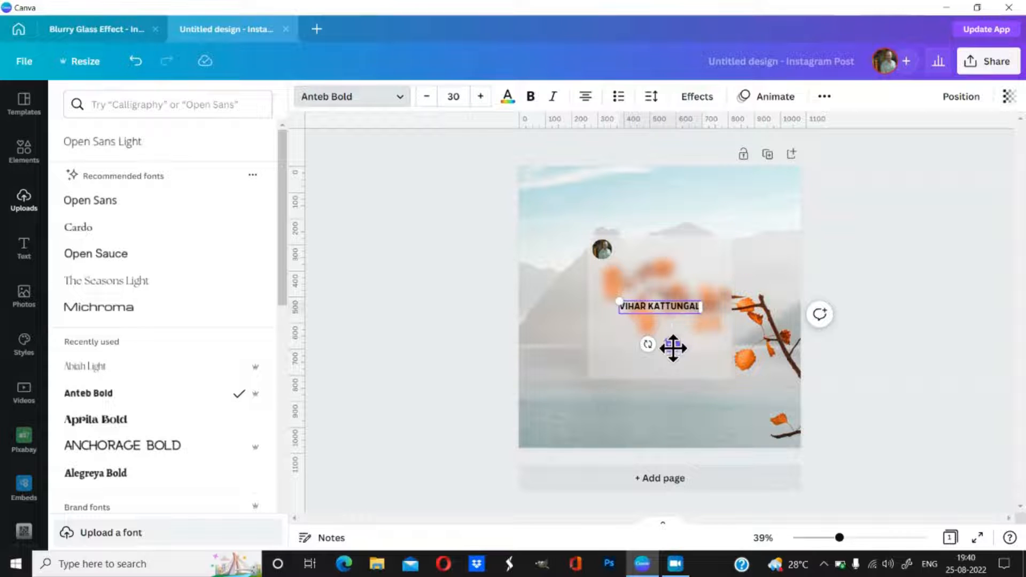
left_click_drag(672, 348, 672, 289)
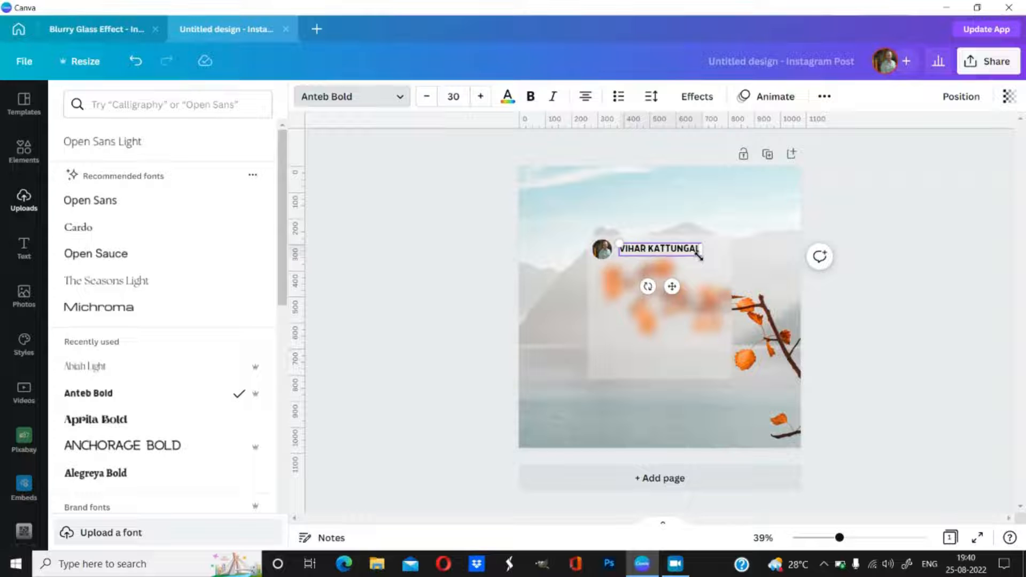
left_click_drag(699, 256, 670, 252)
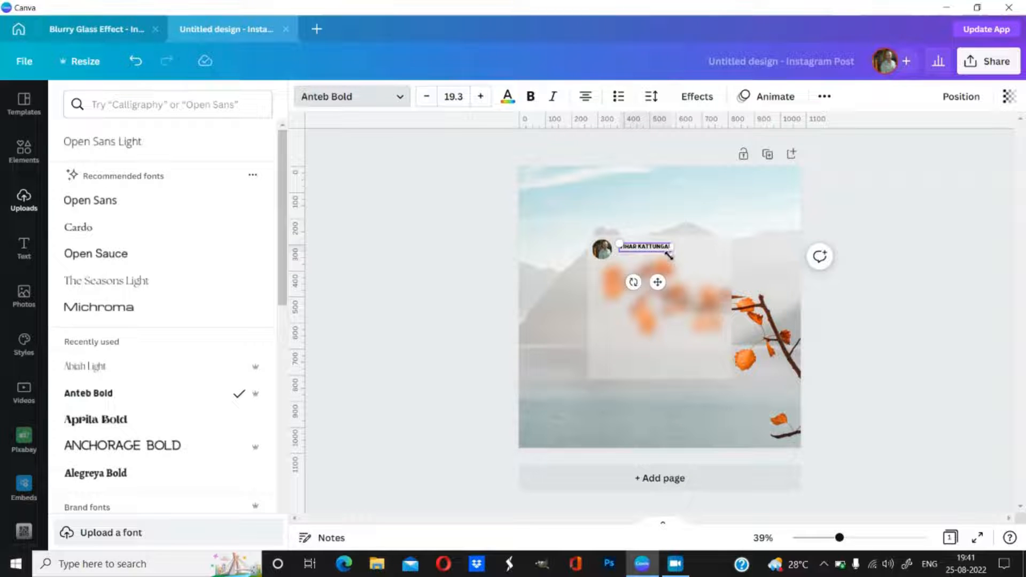
left_click(855, 319)
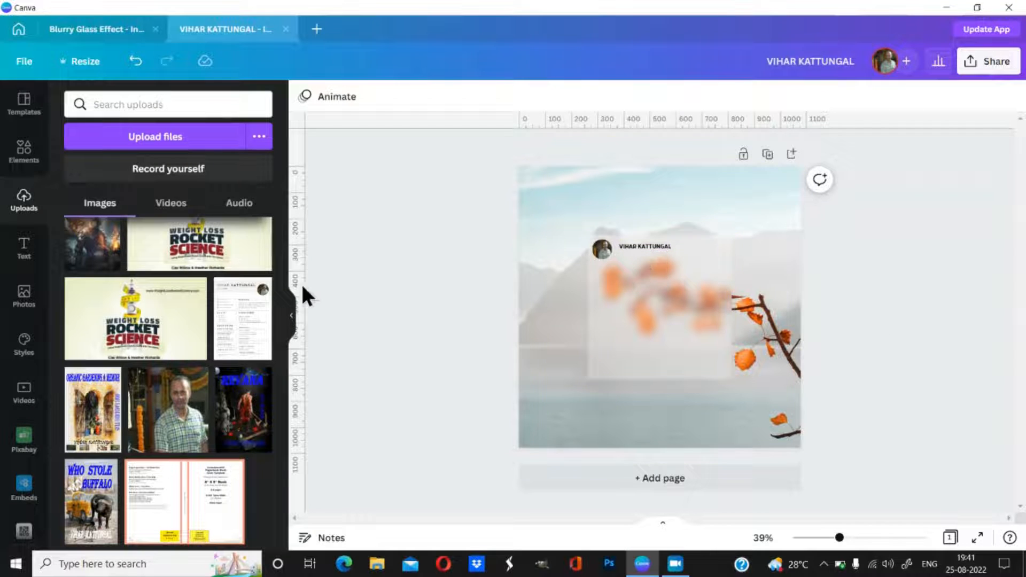
Step: Duplicate the name text and place the copy just below the original name
left_click(290, 323)
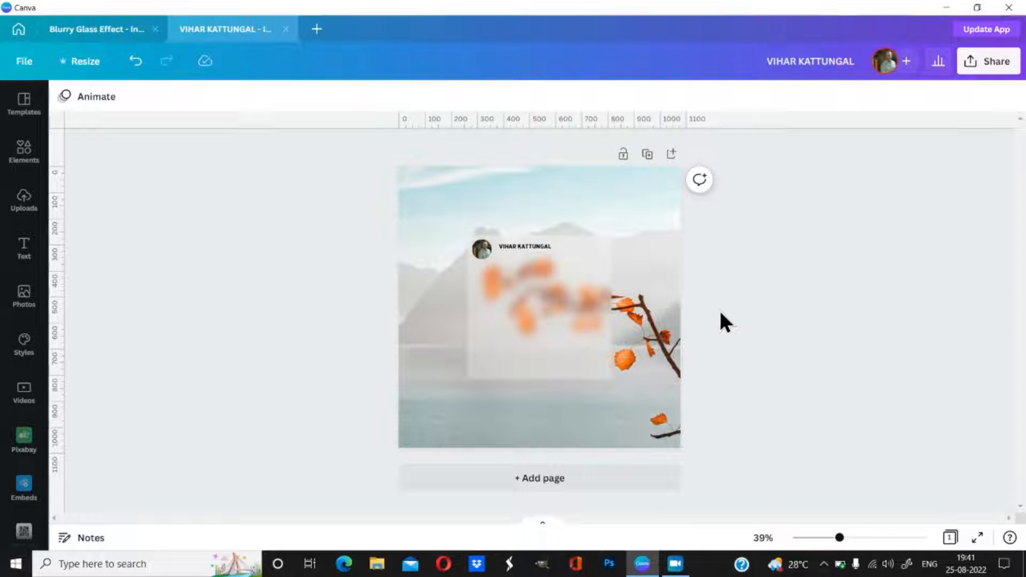
left_click(529, 249)
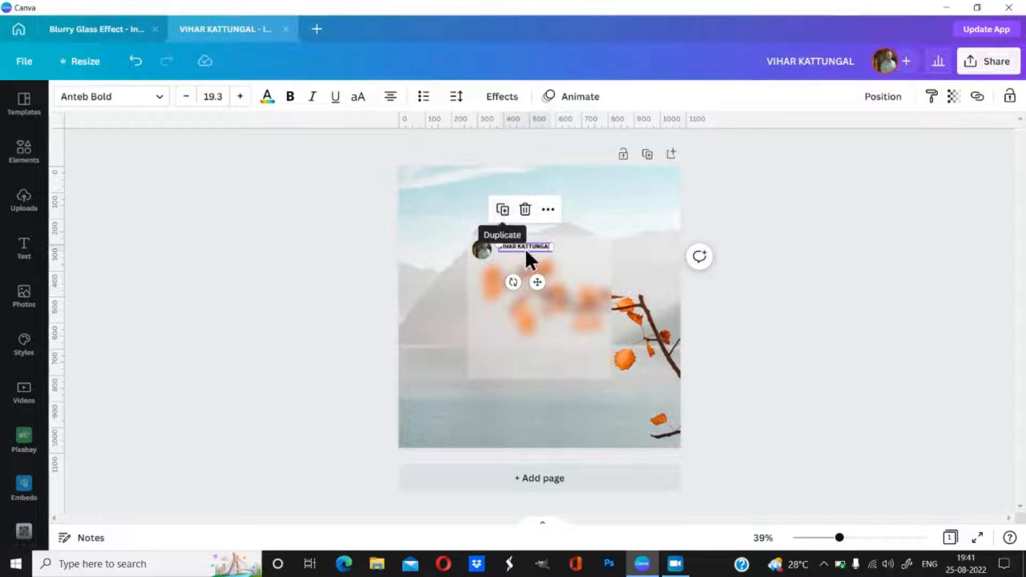
left_click(503, 211)
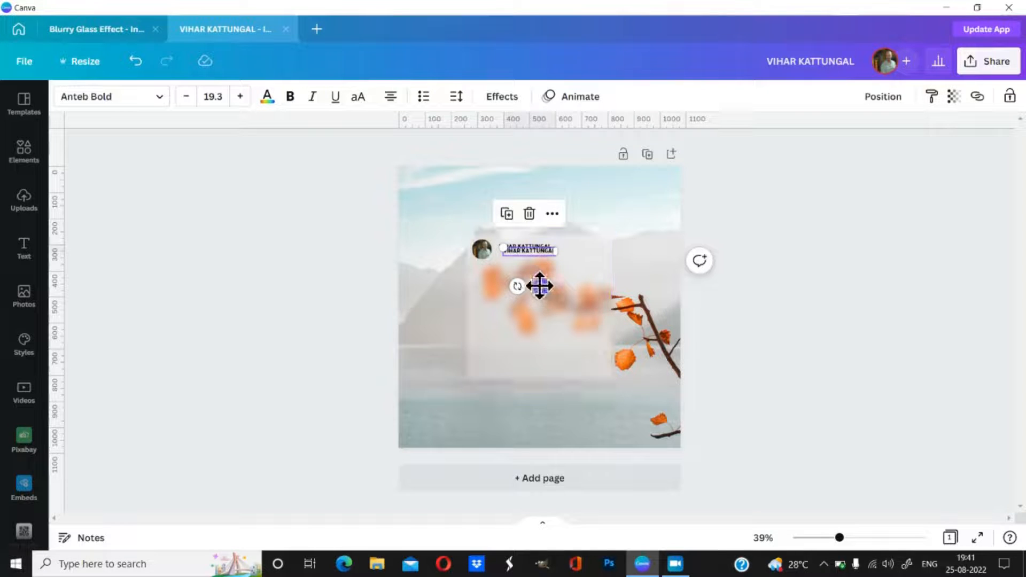
left_click_drag(539, 288, 537, 293)
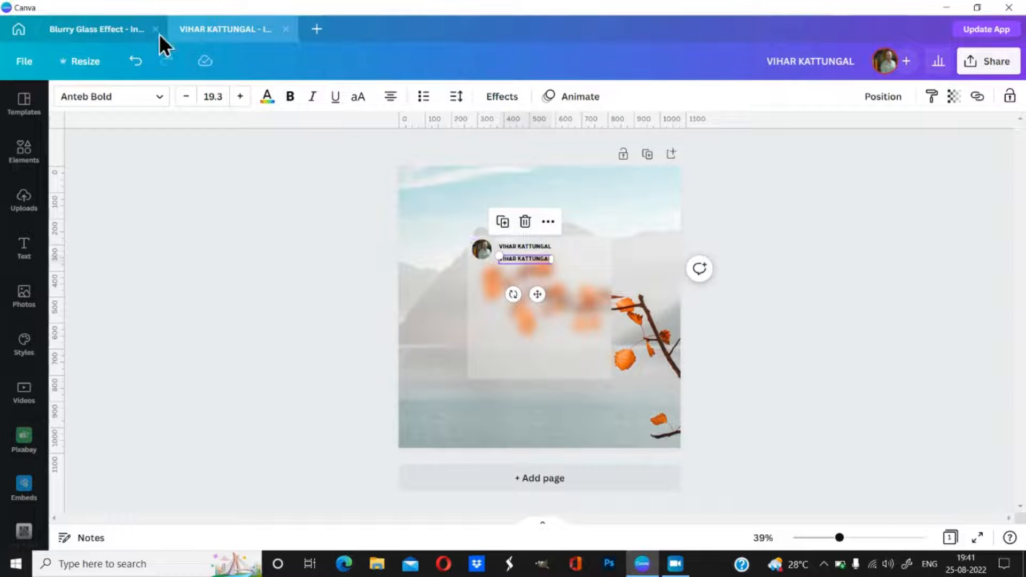
left_click(103, 30)
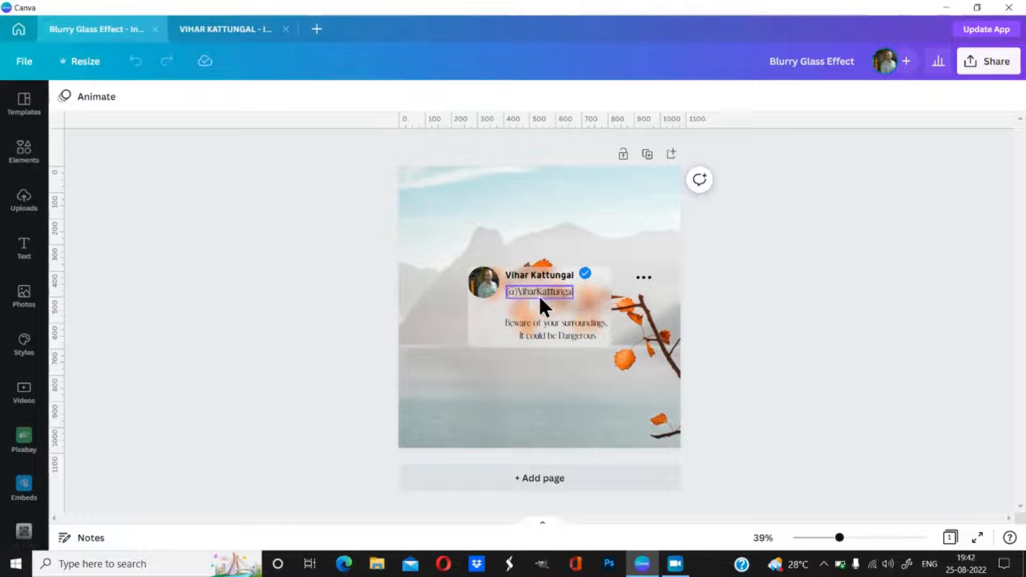
left_click(211, 26)
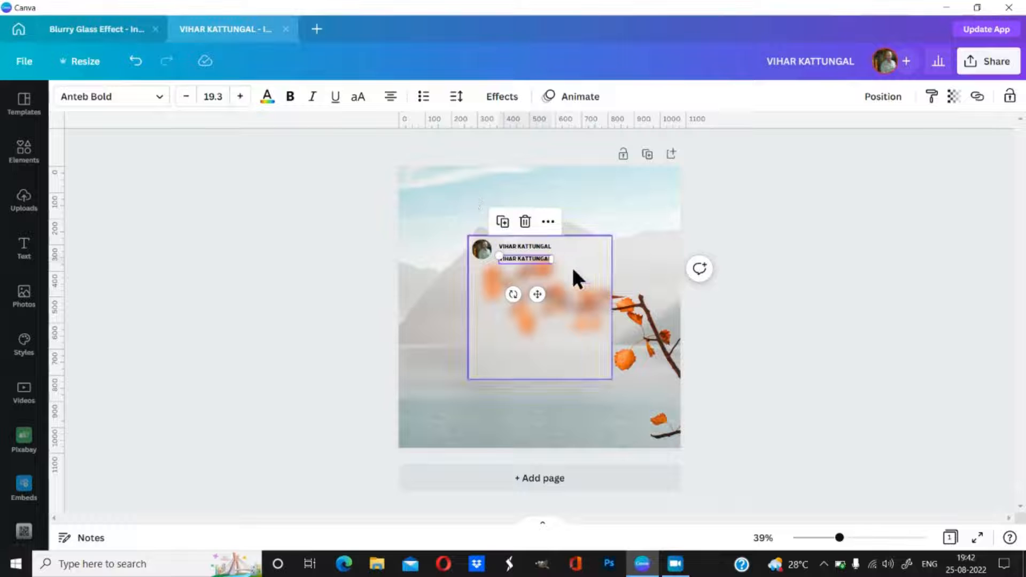
double_click(508, 259)
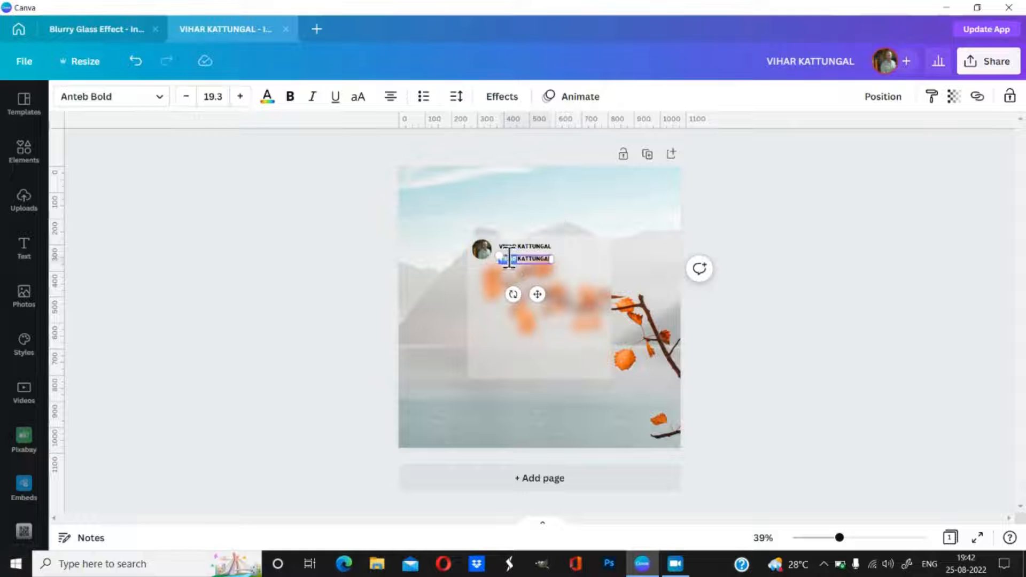
left_click_drag(548, 261, 501, 255)
key("BackSpace")
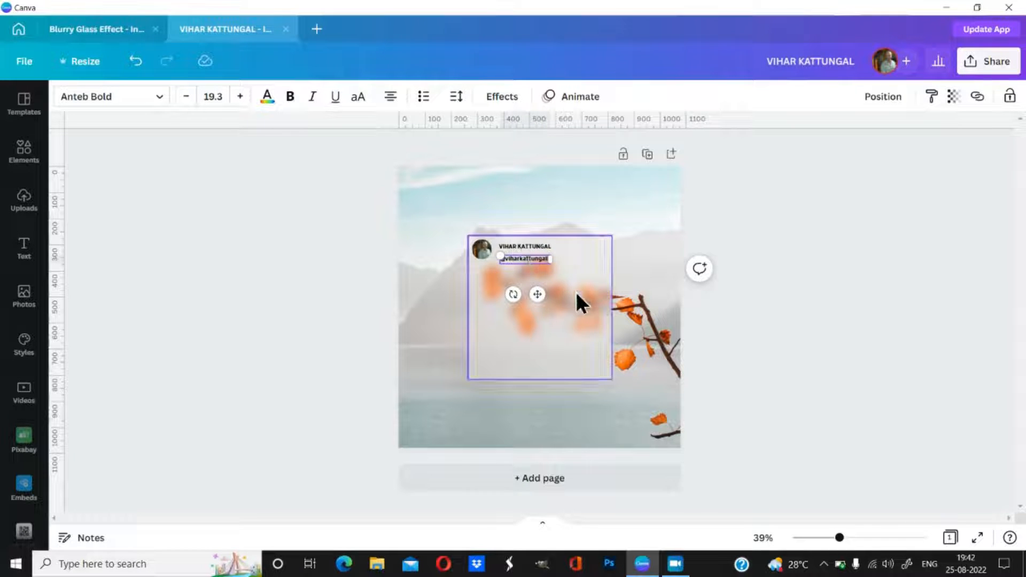
left_click(733, 318)
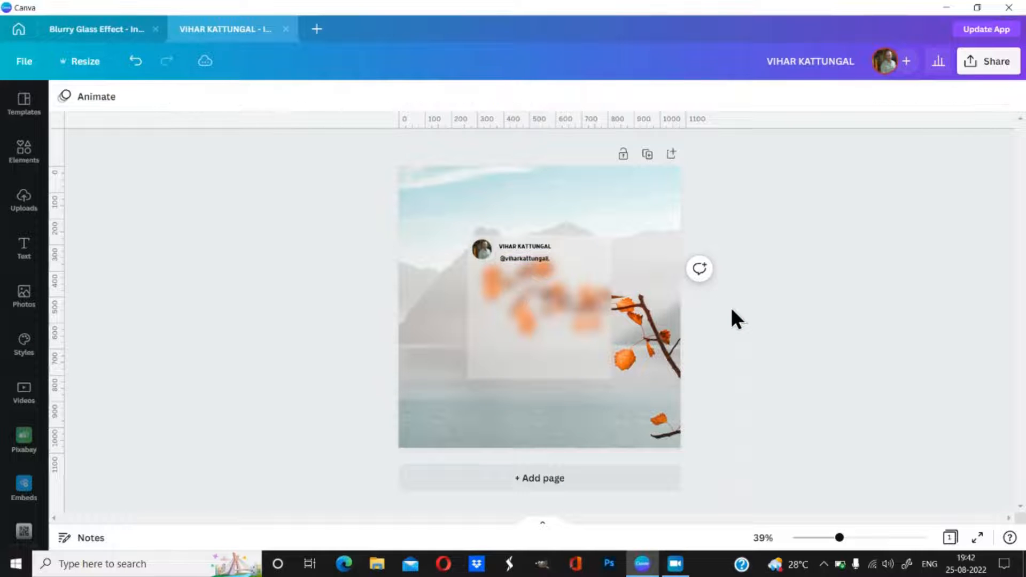
left_click(540, 258)
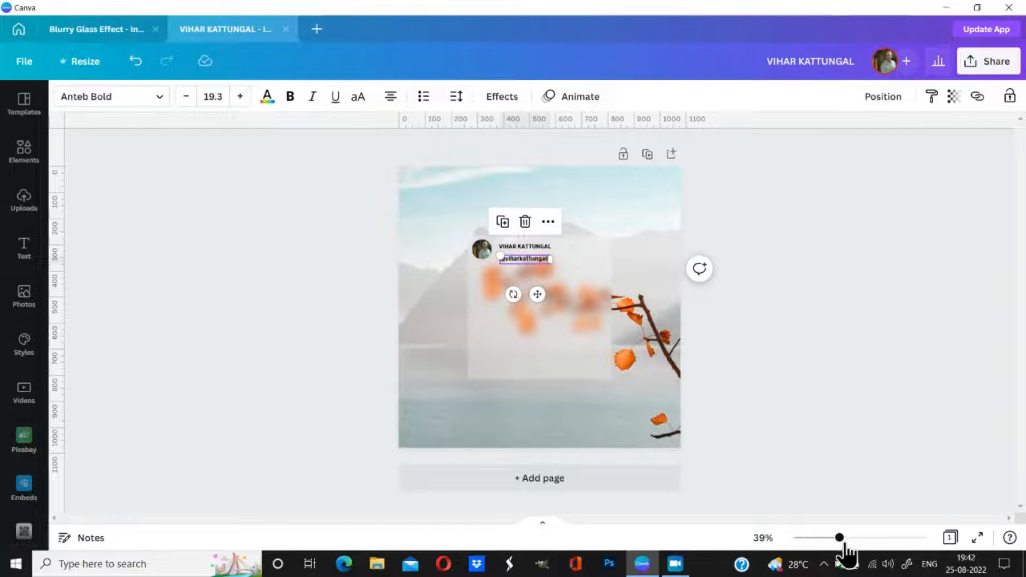
left_click_drag(839, 538, 875, 538)
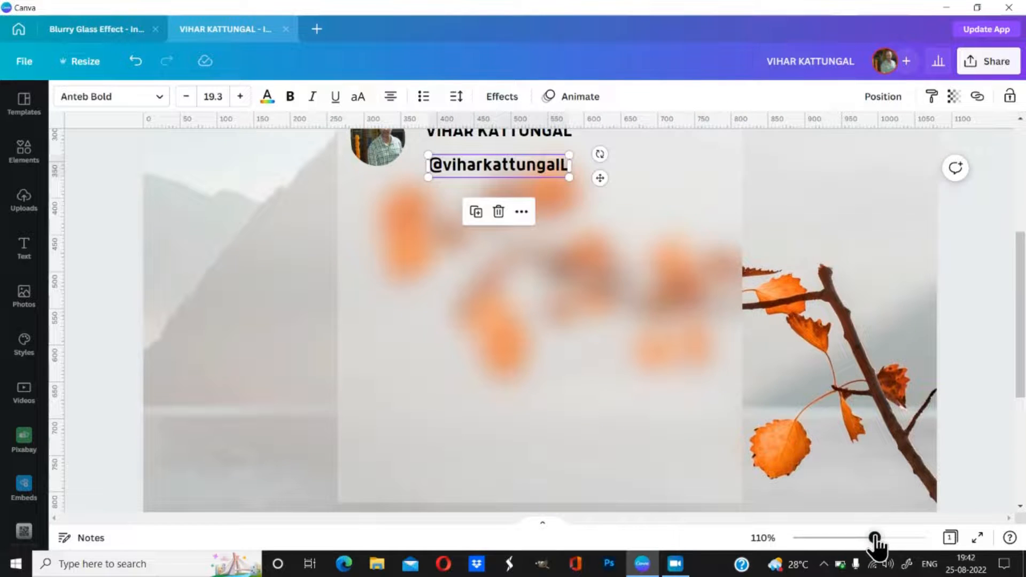
double_click(556, 166)
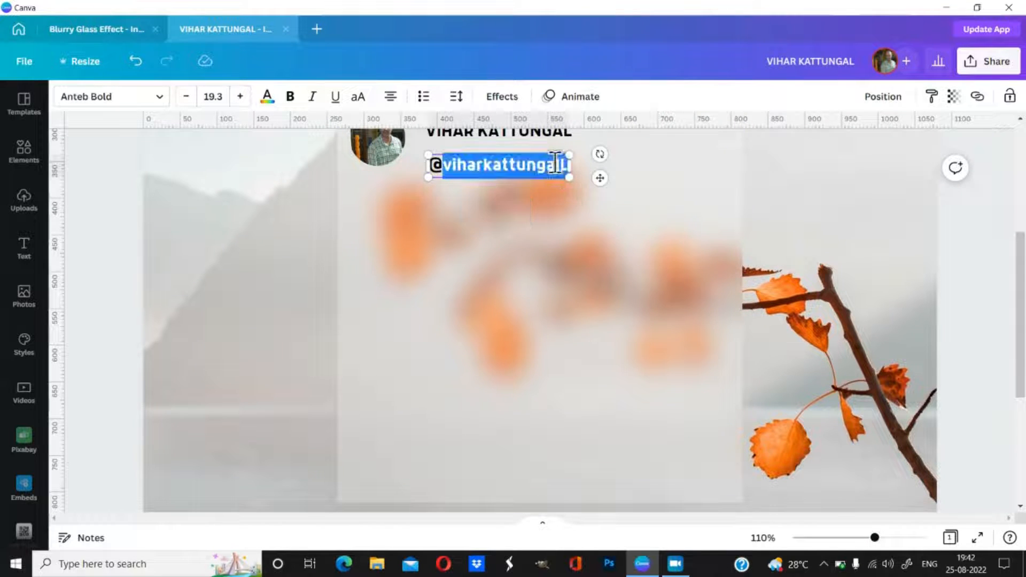
left_click(557, 165)
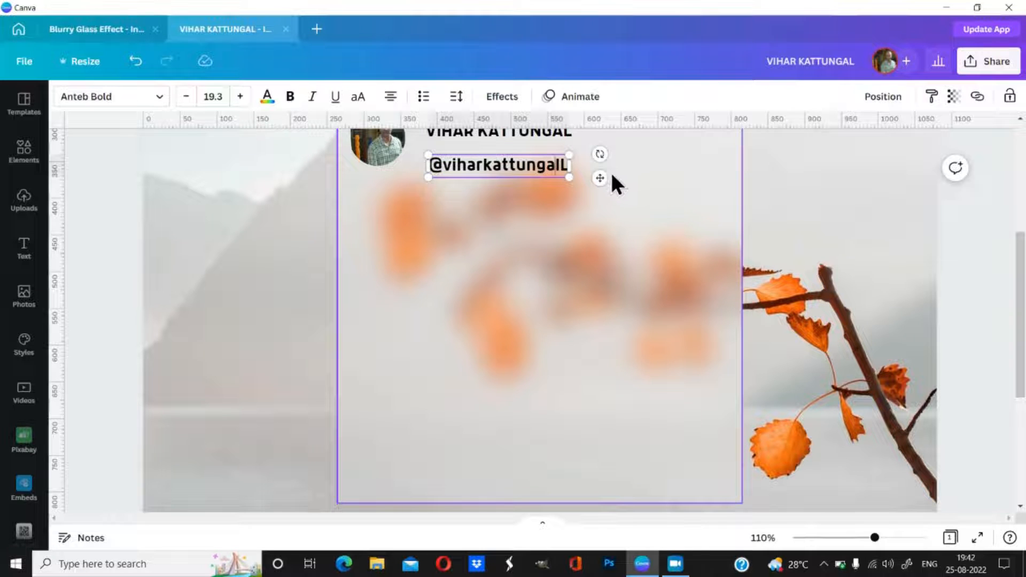
key("Delete")
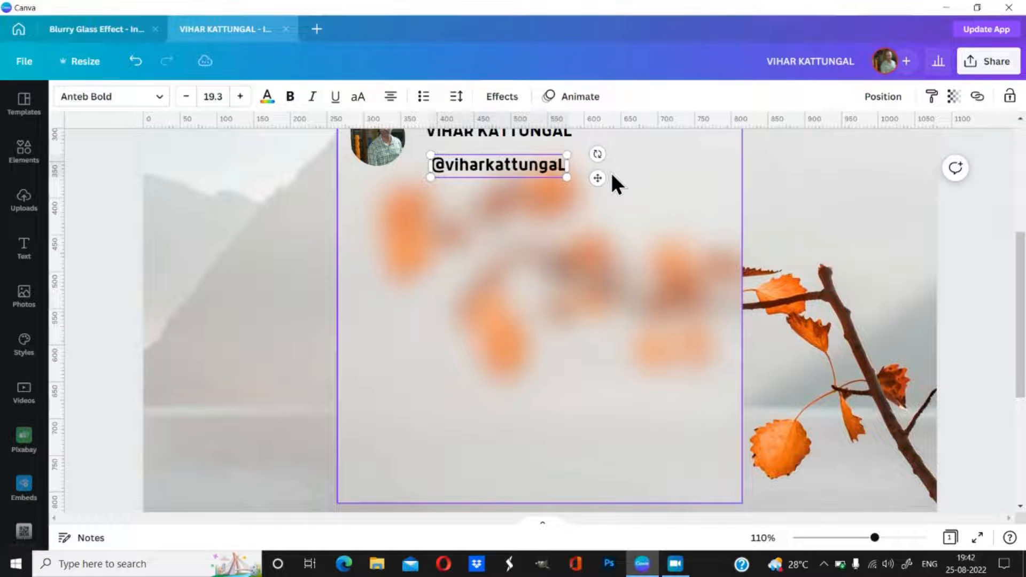
key("BackSpace")
type("l")
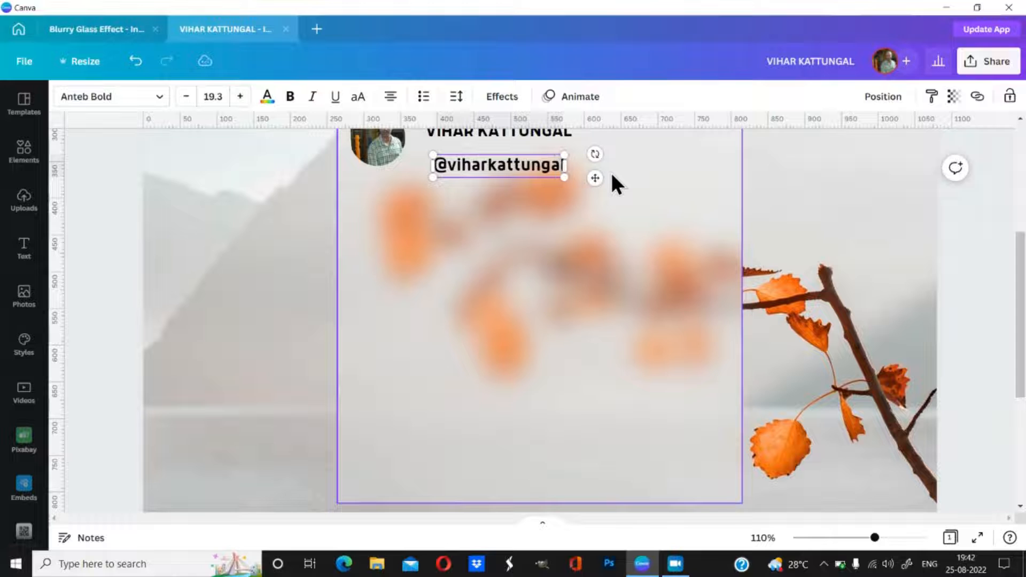
left_click(971, 199)
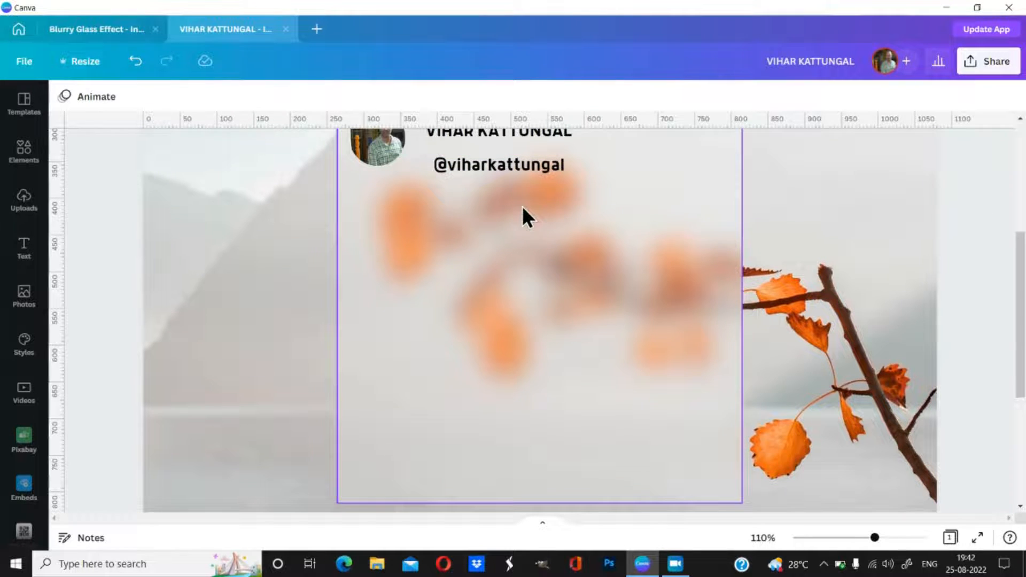
scroll(522, 207, "up", 2)
left_click_drag(502, 230, 495, 225)
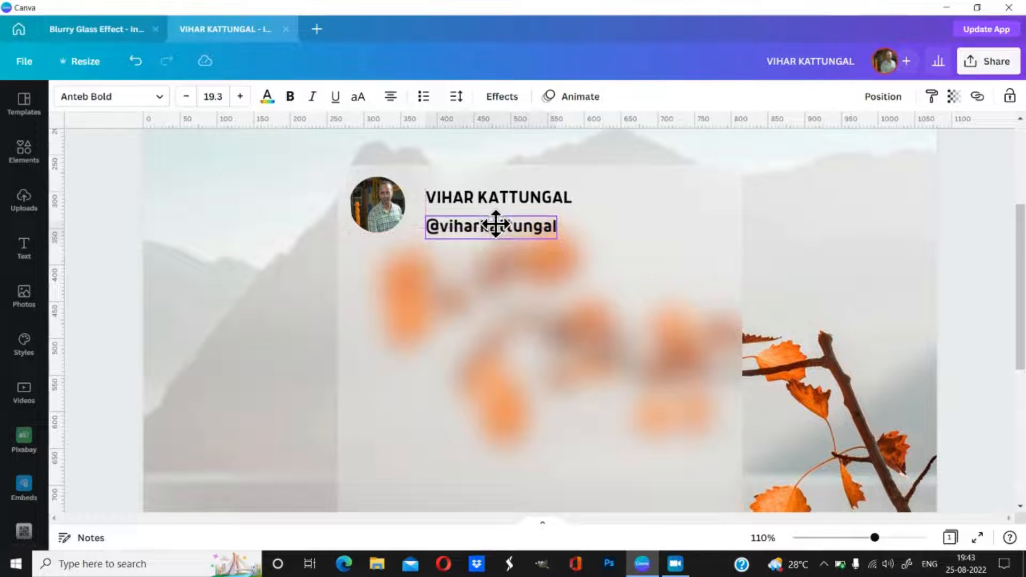
Step: Retype the display name in title case and nudge it left to line up with the handle
left_click(450, 192)
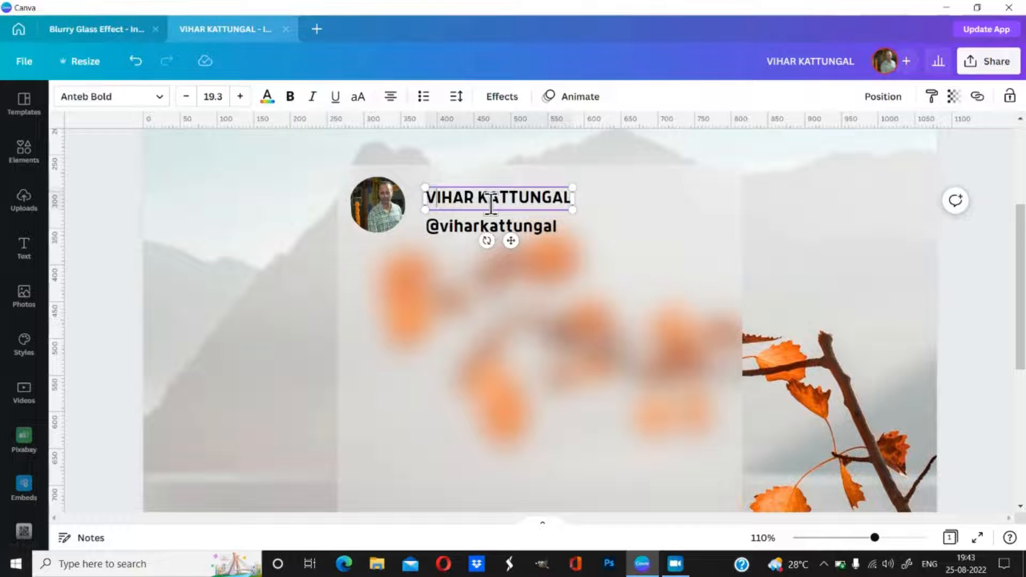
key("Delete")
key("Delete")
key("Delete")
key("Delete")
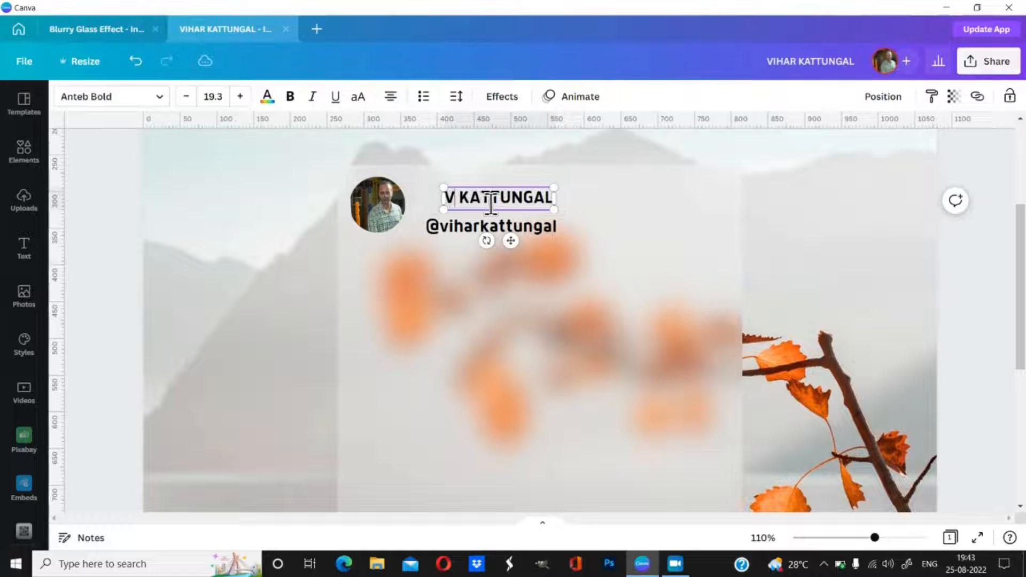
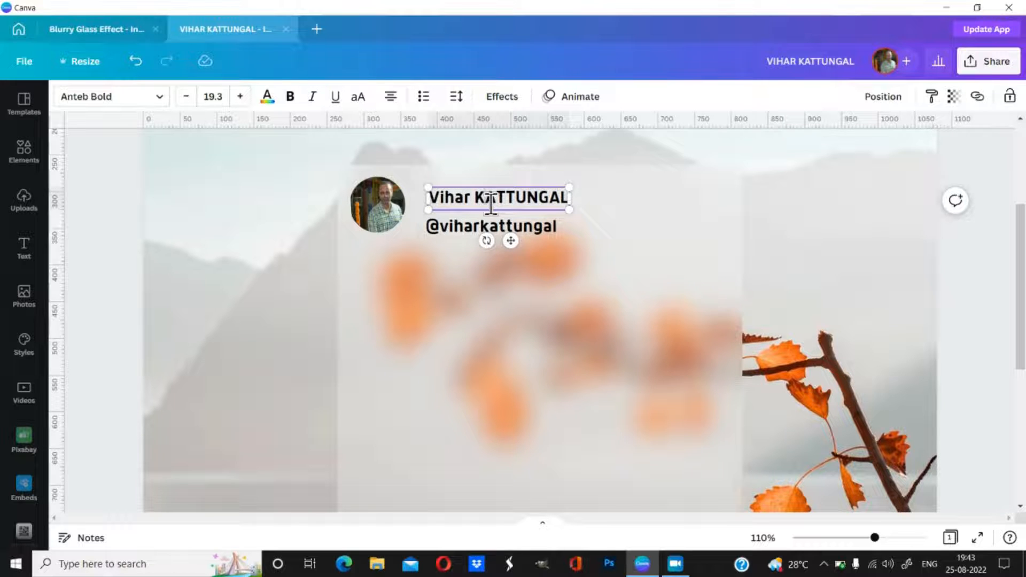
key("Delete")
key("Delete")
key("Delete")
key("Delete")
key("Delete")
key("Delete")
key("Delete")
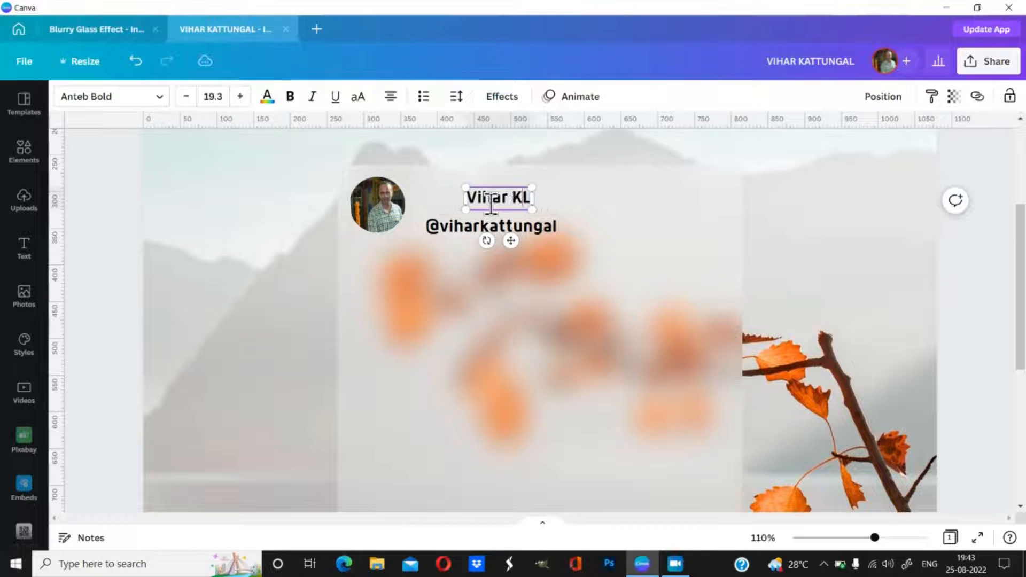
key("Delete")
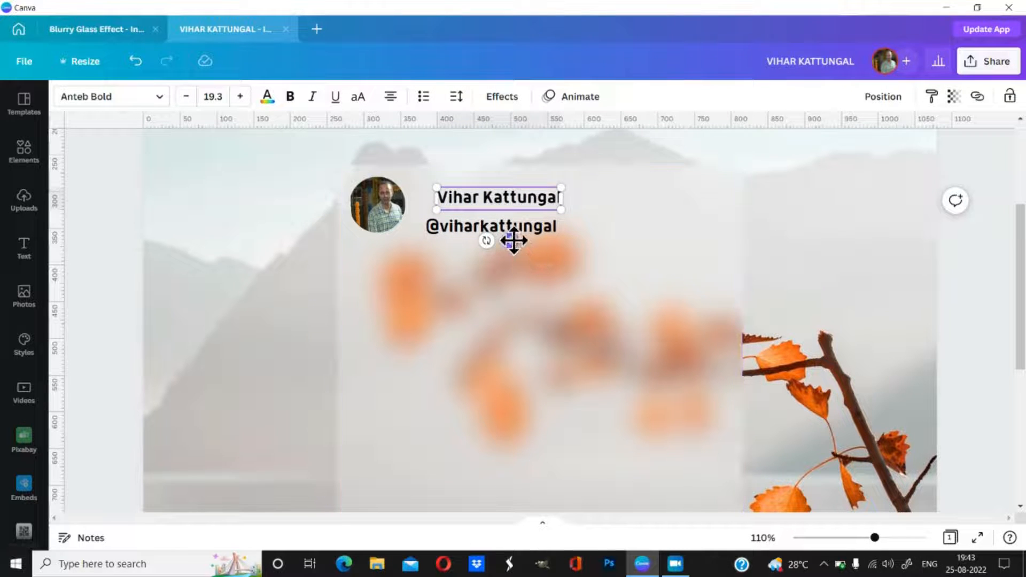
left_click_drag(513, 240, 504, 241)
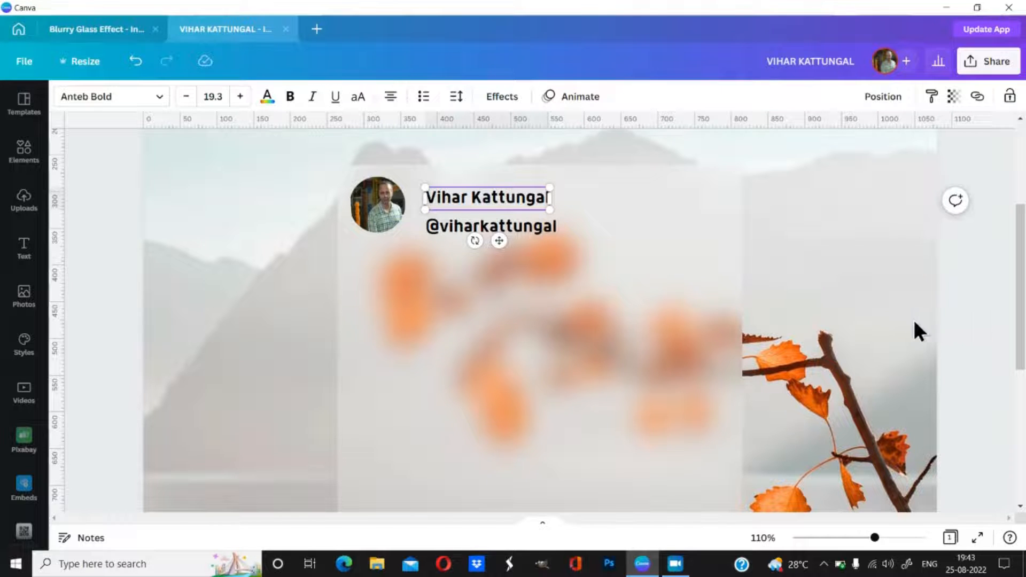
left_click(470, 235)
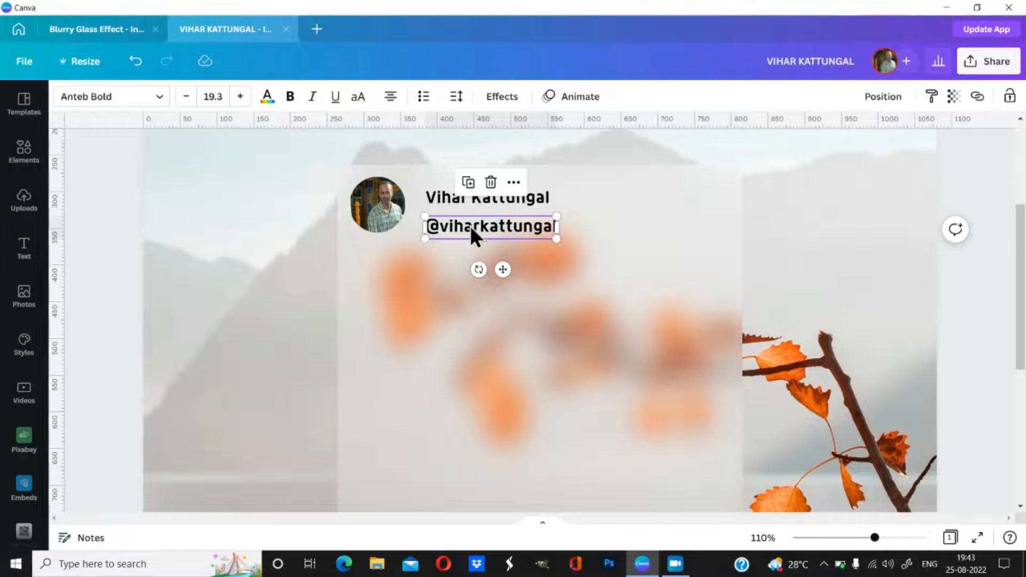
left_click(154, 97)
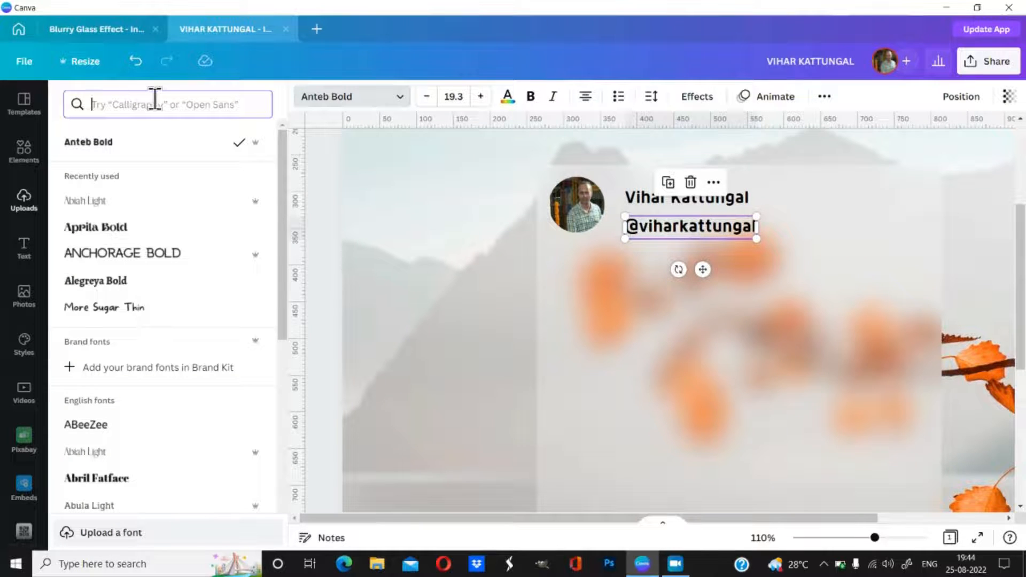
left_click(96, 214)
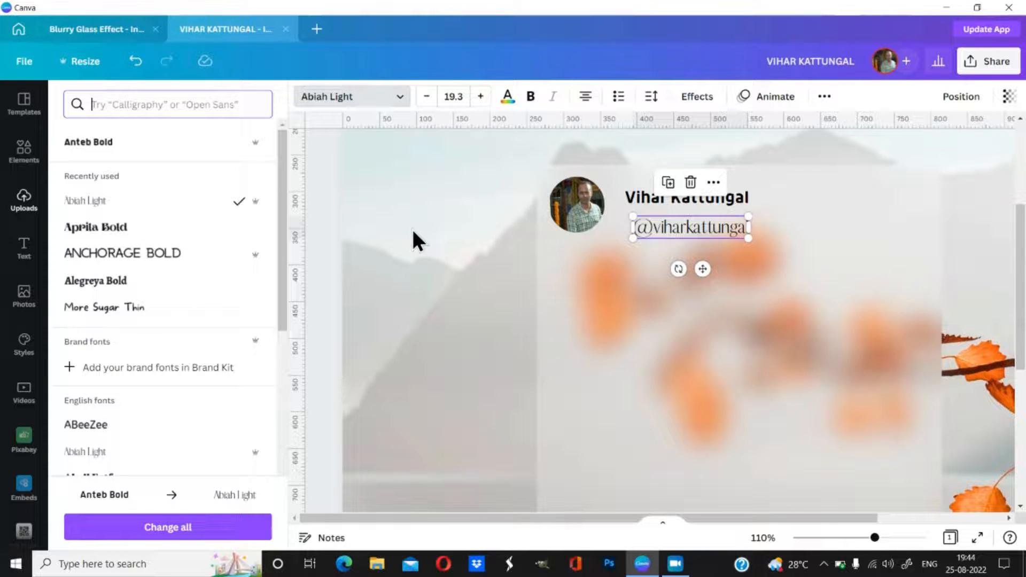
left_click(645, 203)
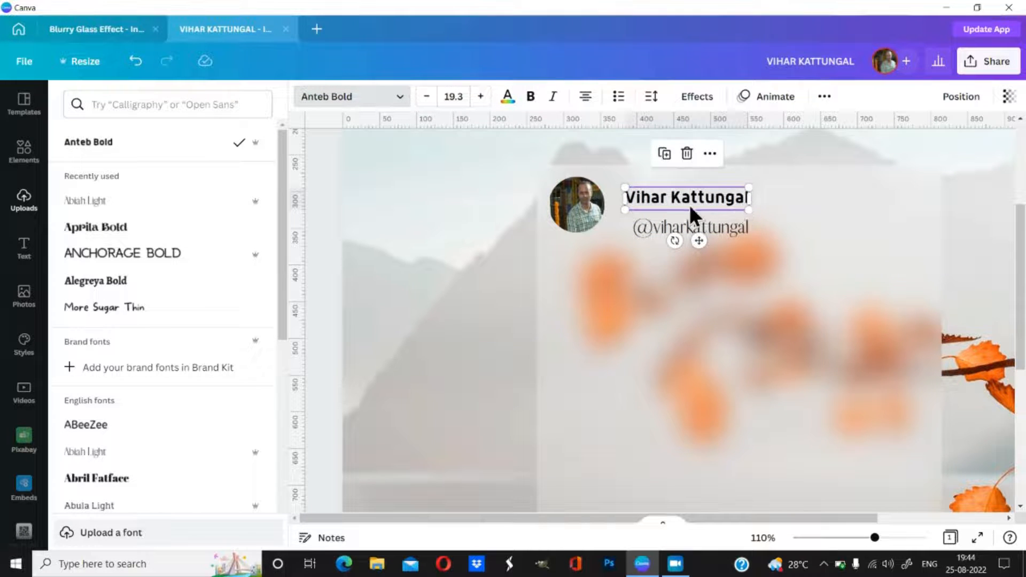
left_click(717, 223)
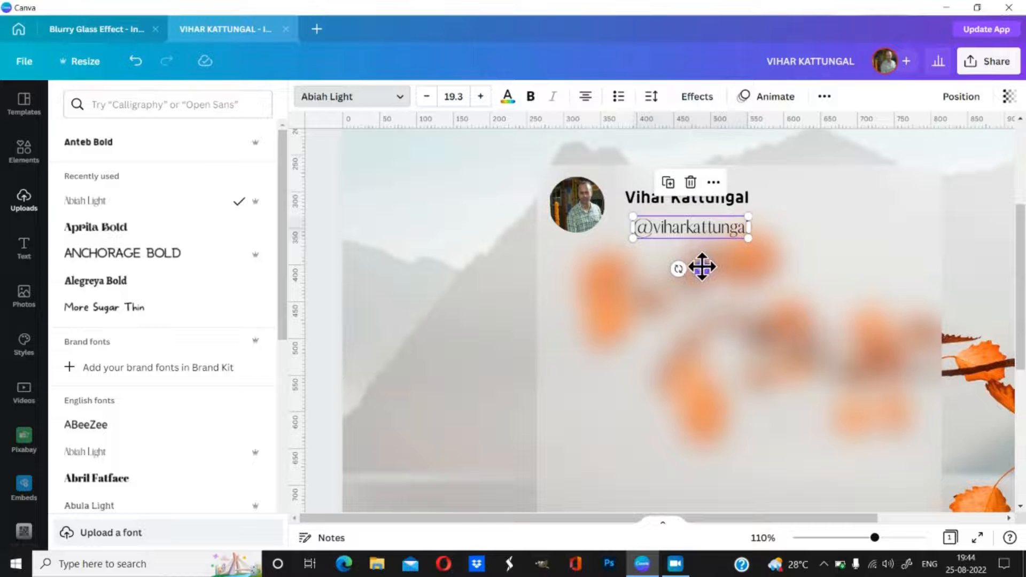
left_click_drag(702, 269, 696, 267)
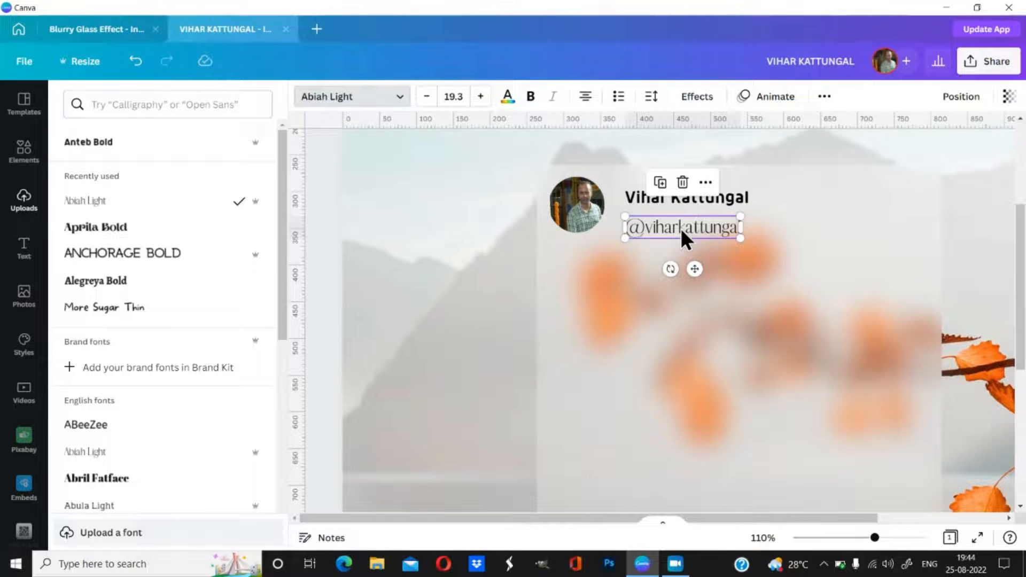
left_click(660, 183)
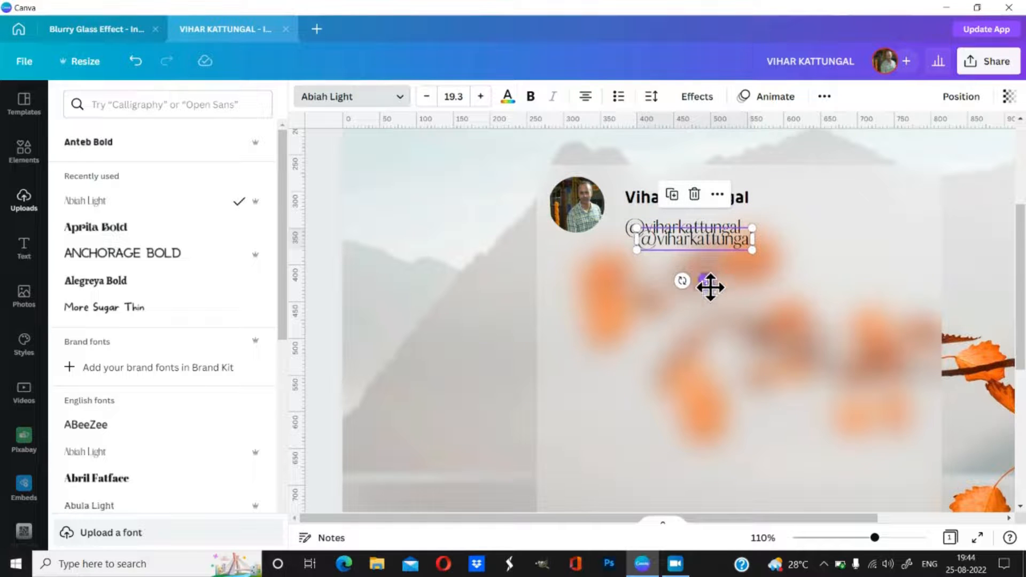
left_click_drag(711, 280, 705, 358)
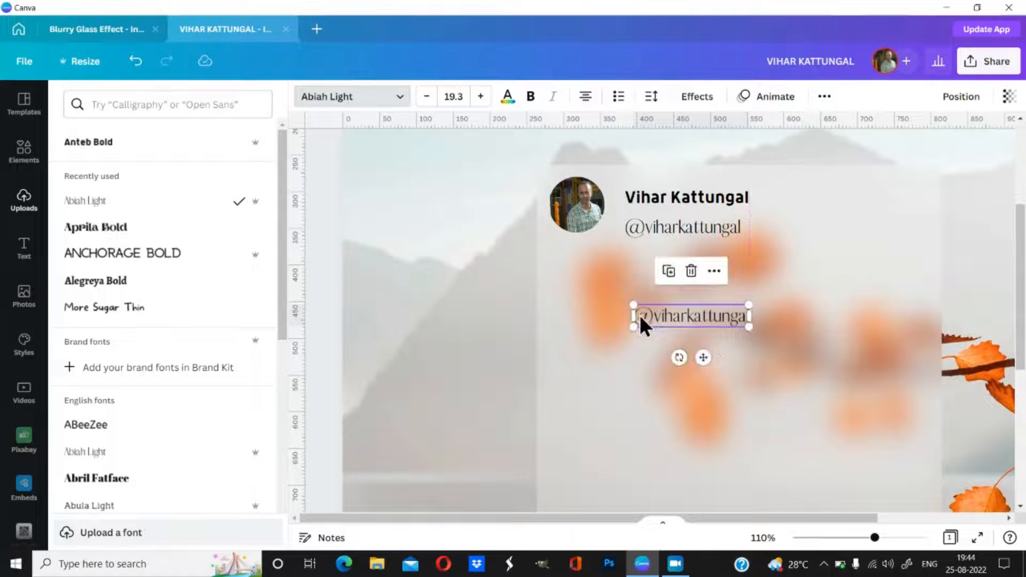
double_click(639, 315)
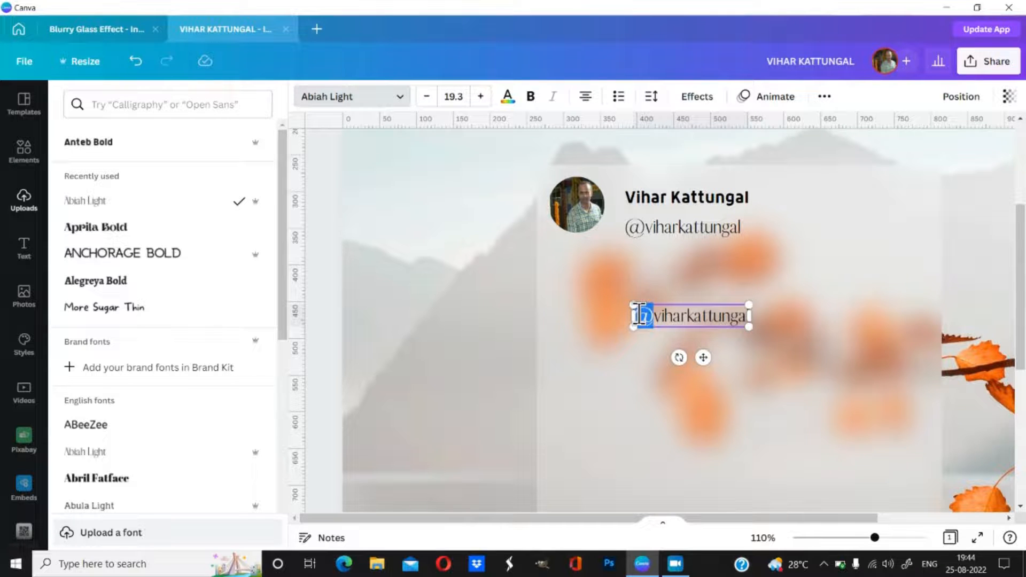
key("Delete")
key("Delete")
key("Delete")
key("Delete")
key("Delete")
key("Delete")
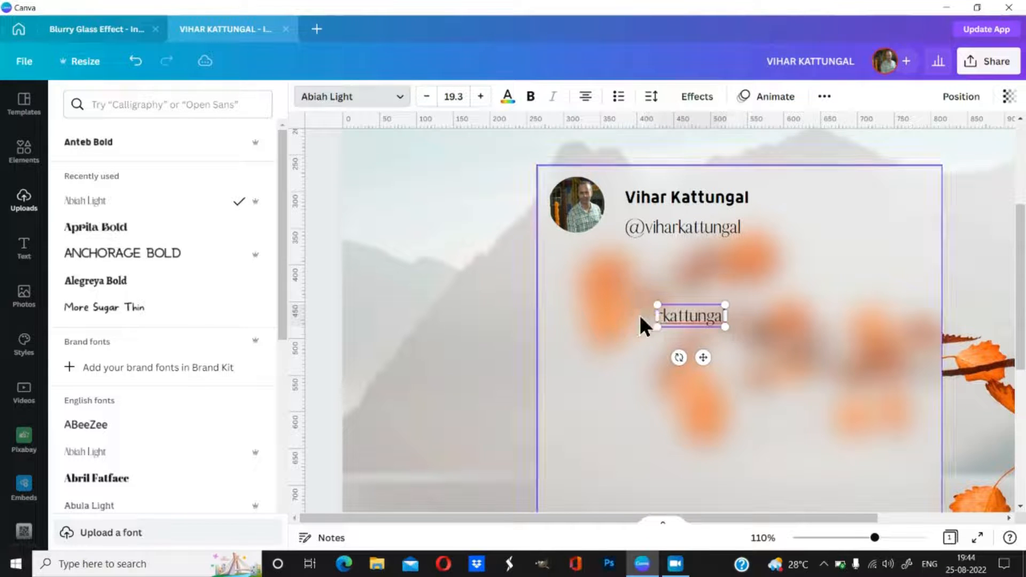
key("Delete")
key("Delete")
key("Delete")
key("Delete")
key("Delete")
key("Delete")
key("Delete")
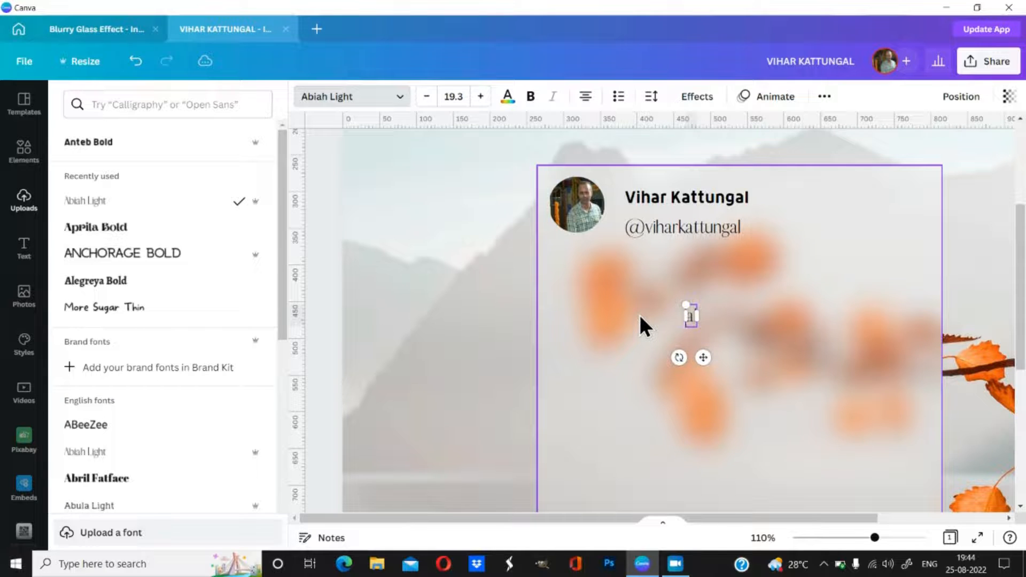
key("Delete")
Step: Type the two-line quote 'Beware of your sorroundings.' and 'It could be dangerous'
type("Beware")
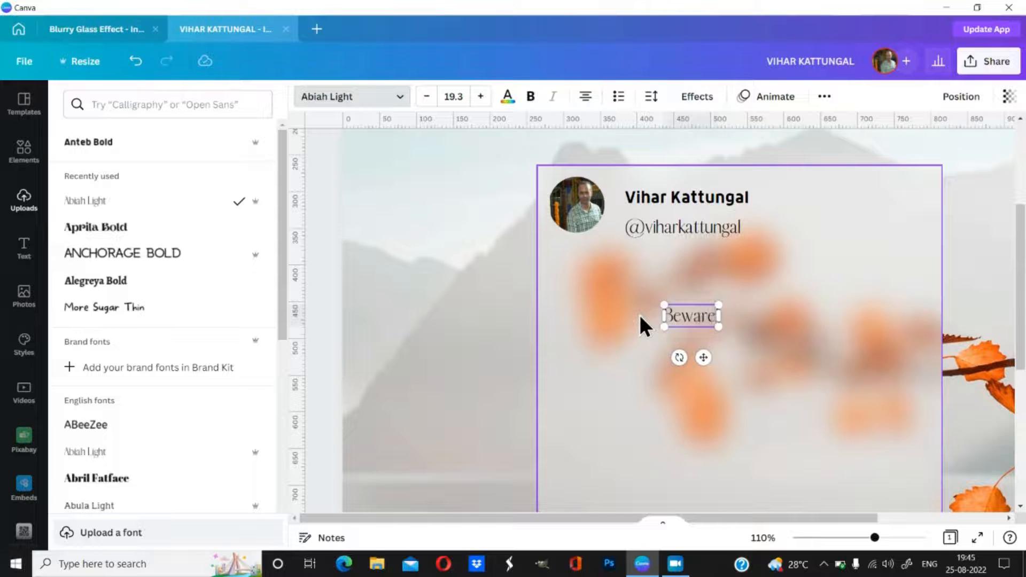
type(" of yor")
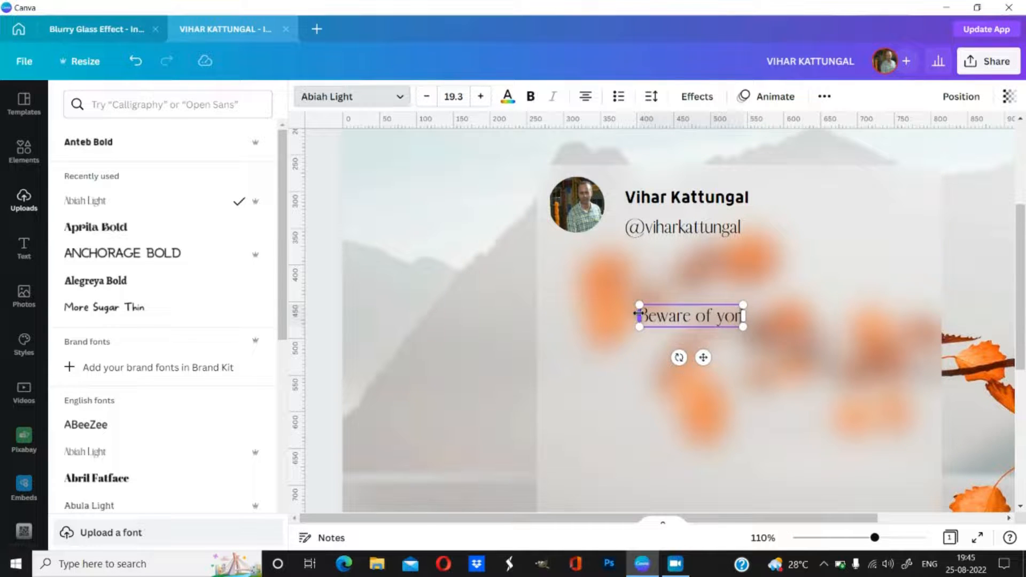
key("BackSpace")
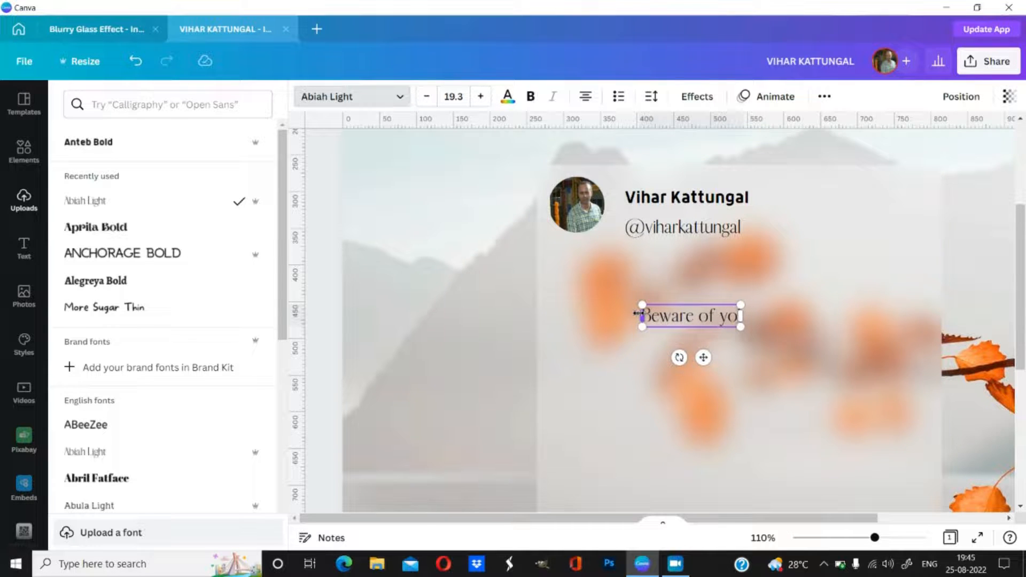
type("ur")
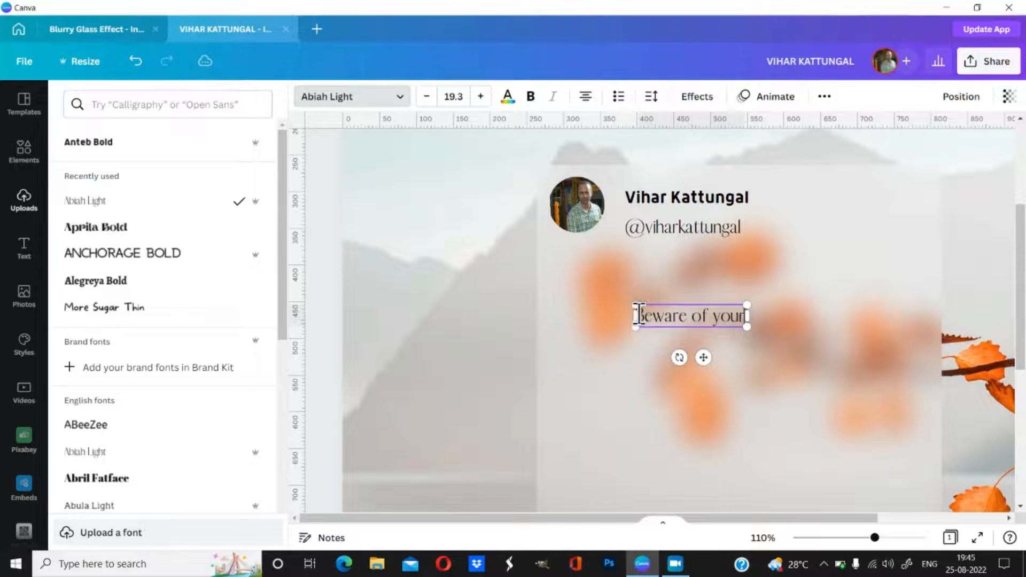
type(" sorrou")
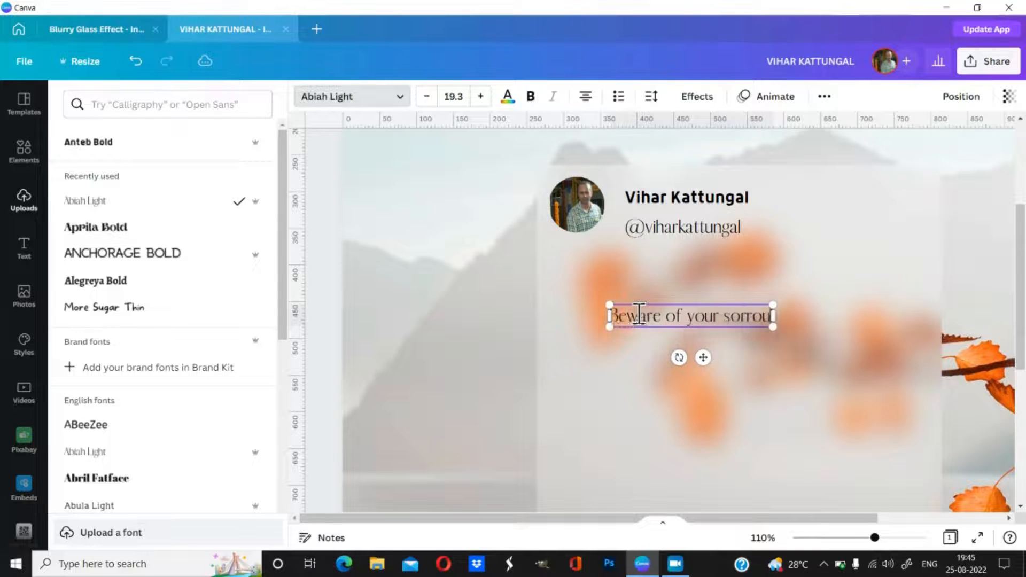
type("ndings")
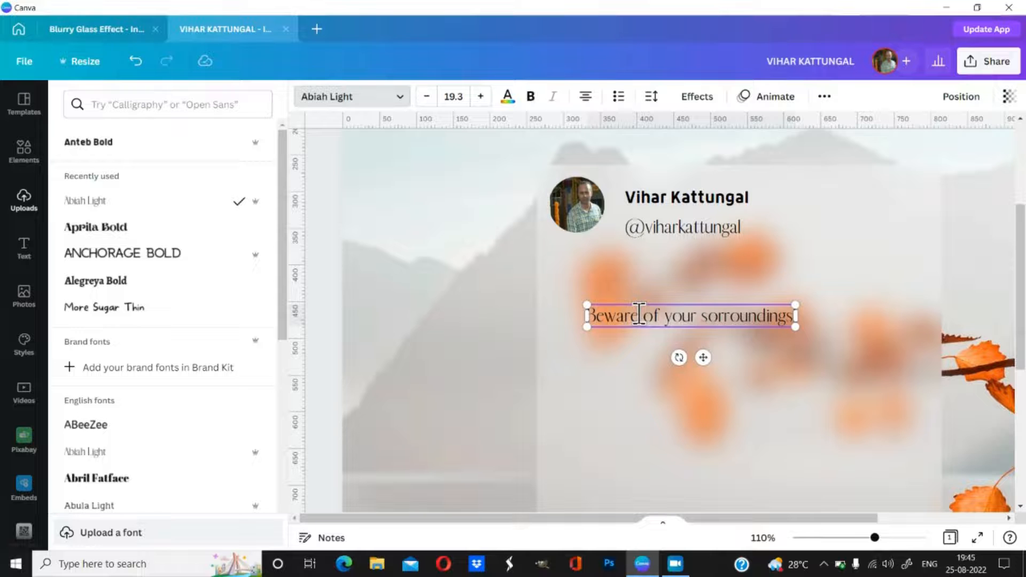
type(".")
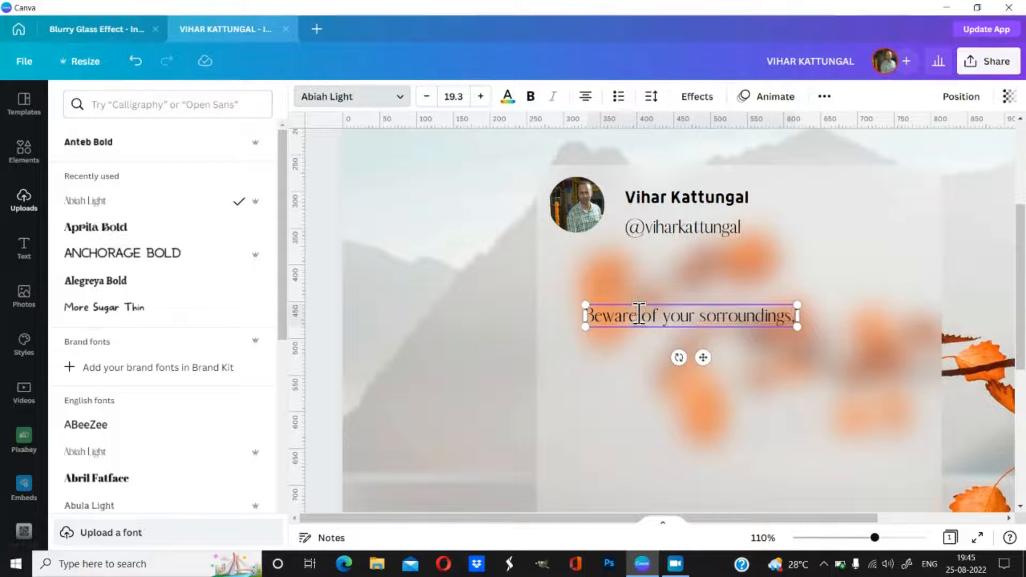
key("Return")
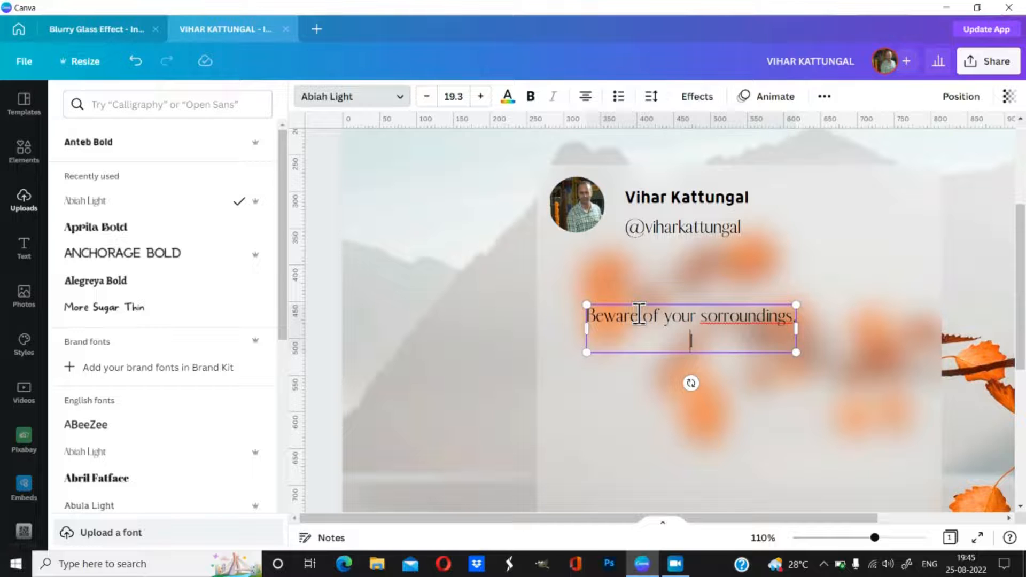
type("It could be")
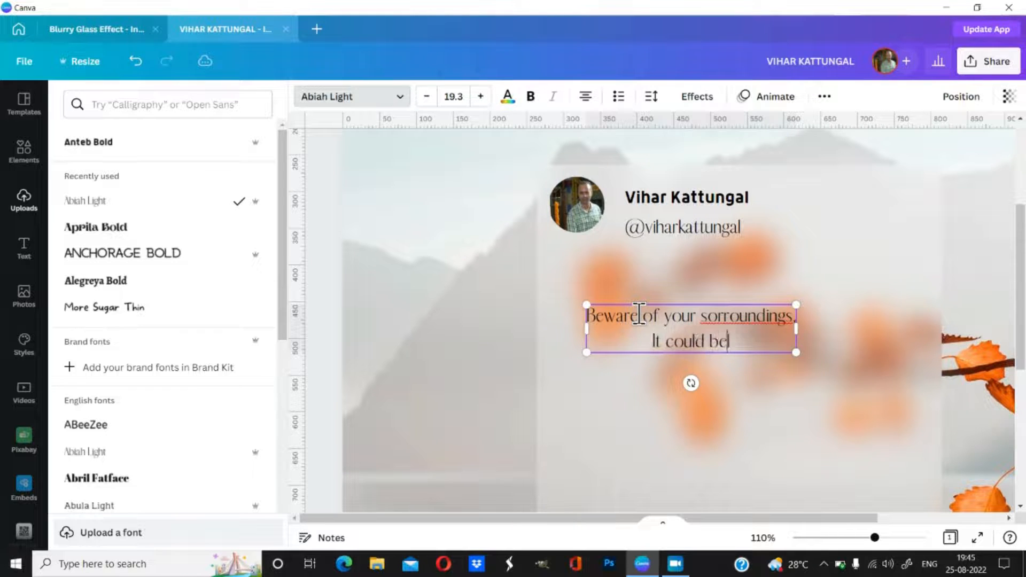
type(" dangerous")
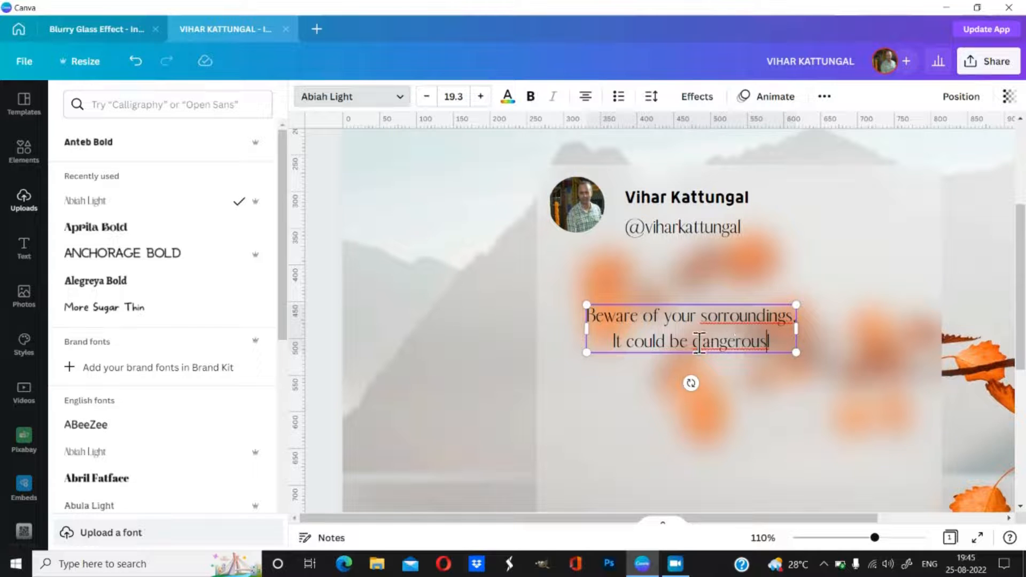
Step: Apply spelling suggestions to 'dangerous' and change 'sorroundings' to 'surroundings'
double_click(740, 342)
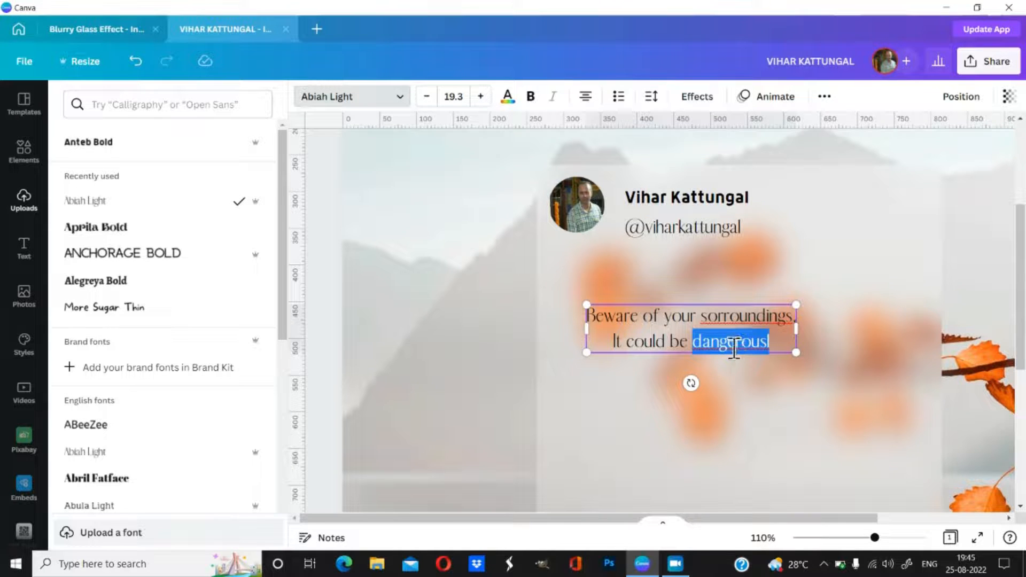
right_click(730, 342)
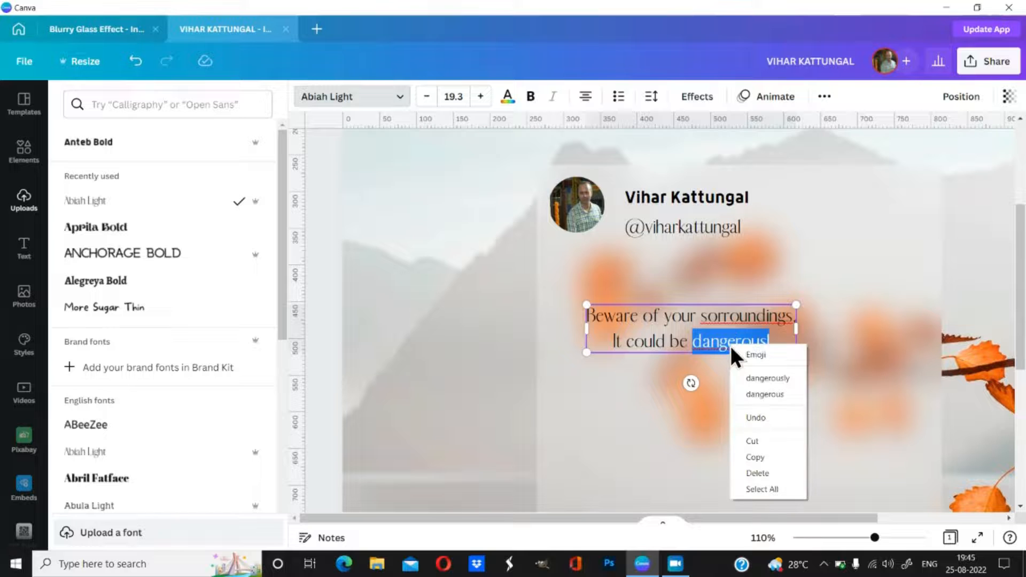
left_click(769, 394)
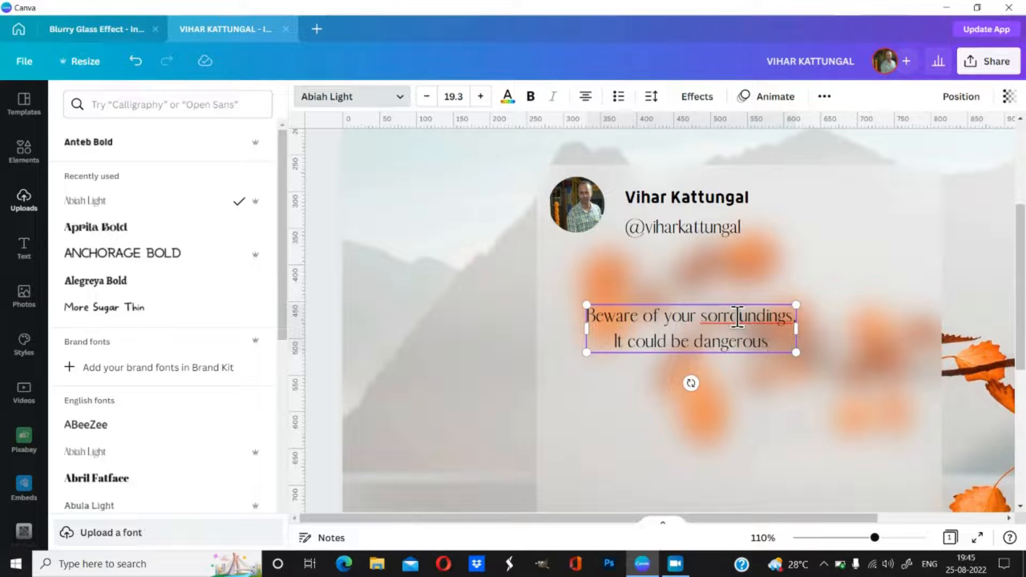
right_click(737, 316)
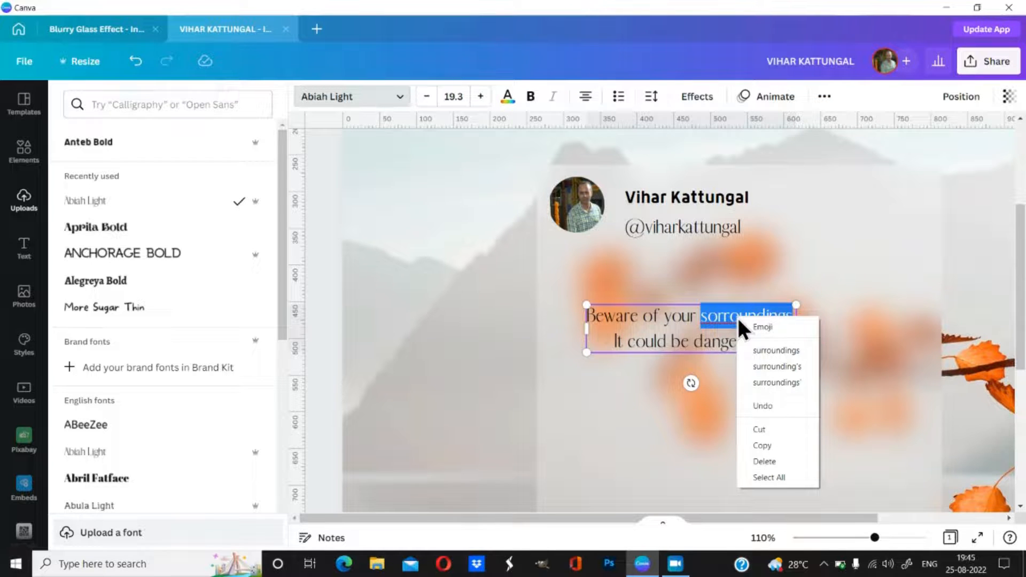
left_click(771, 354)
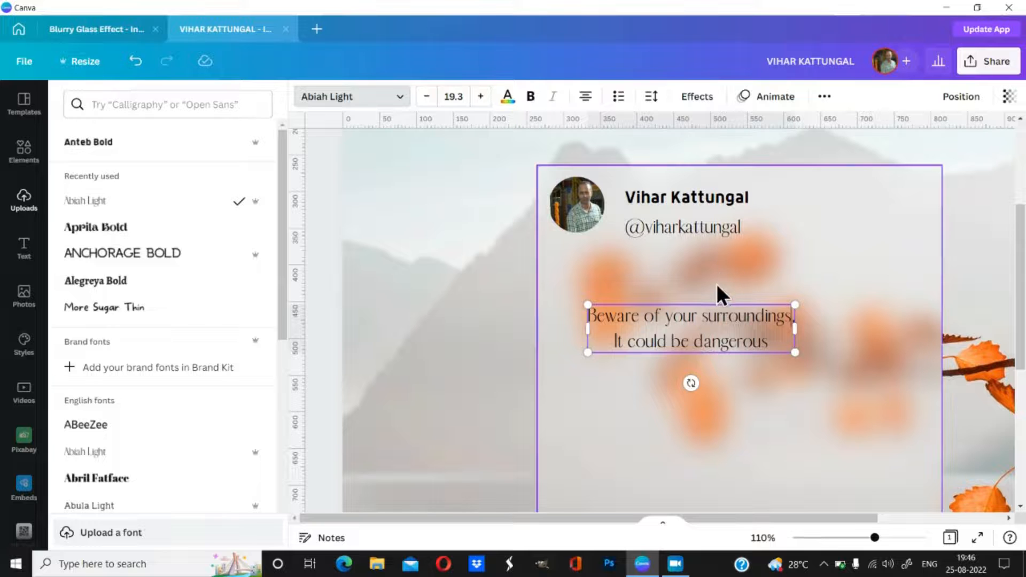
left_click(108, 28)
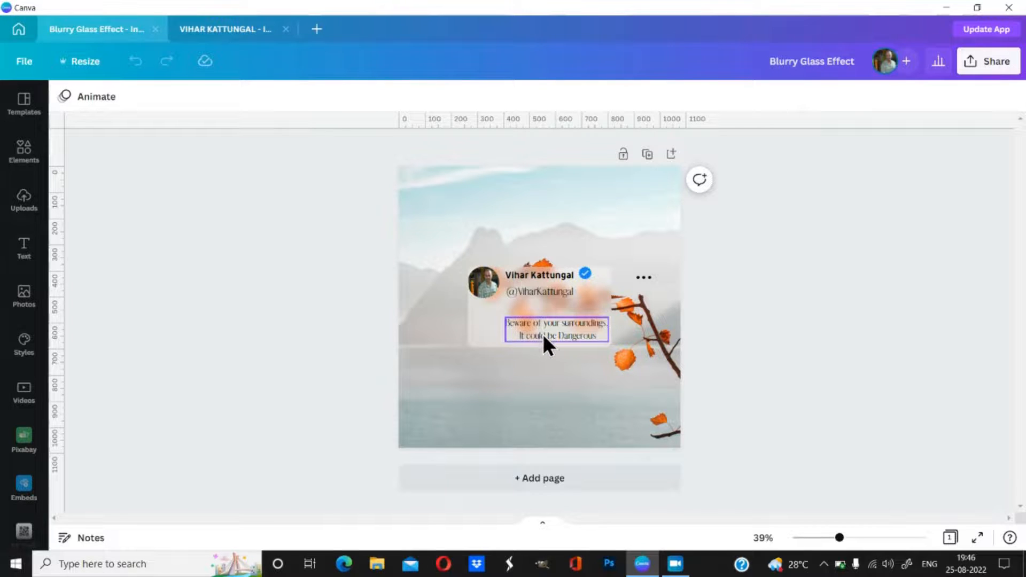
left_click(543, 334)
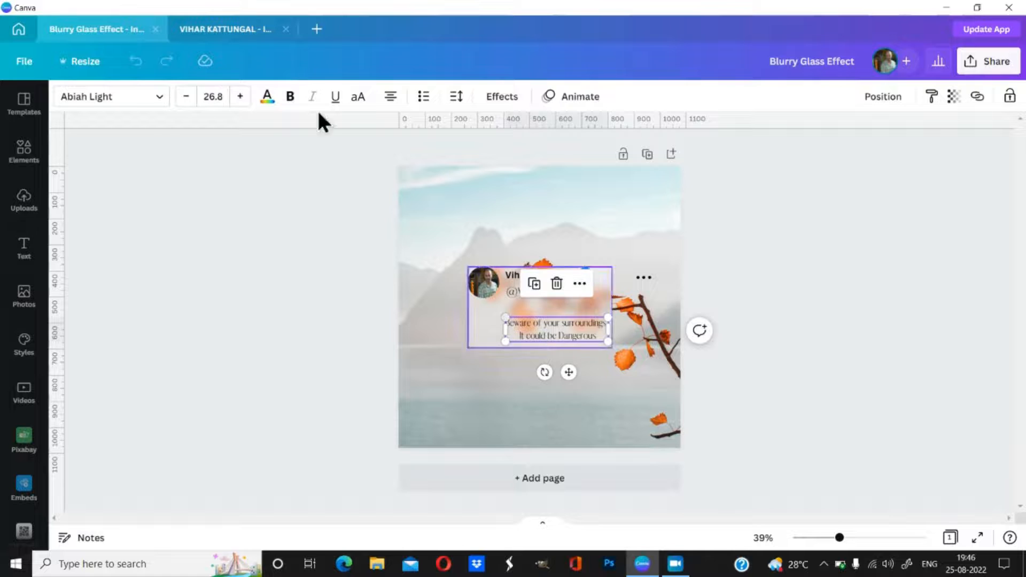
left_click(214, 31)
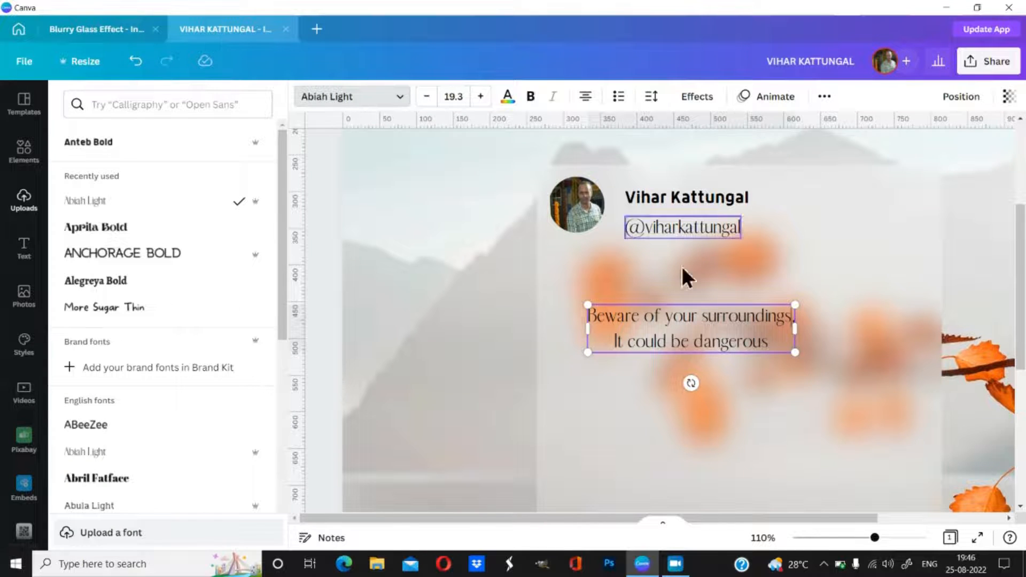
left_click(122, 28)
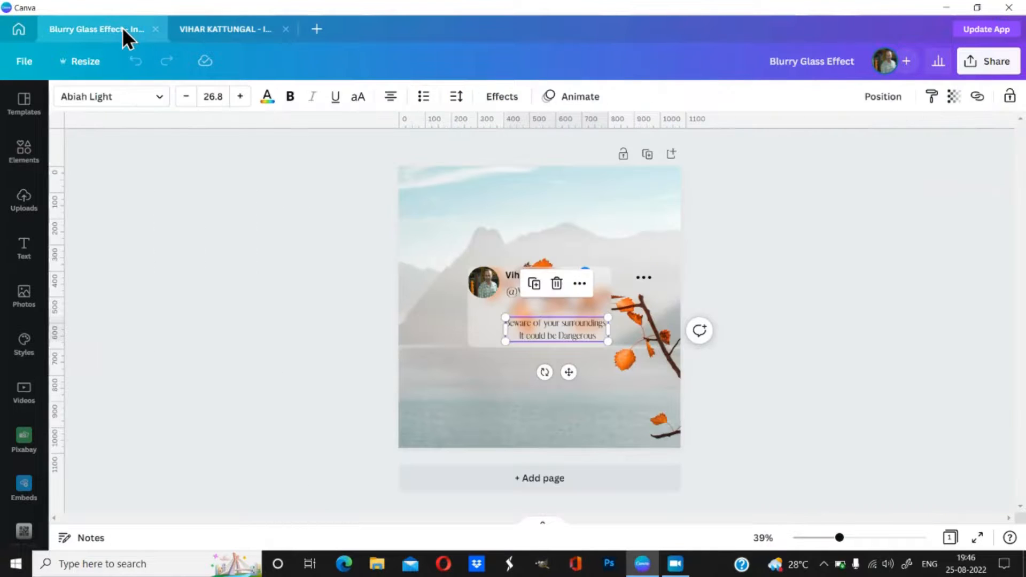
left_click(210, 25)
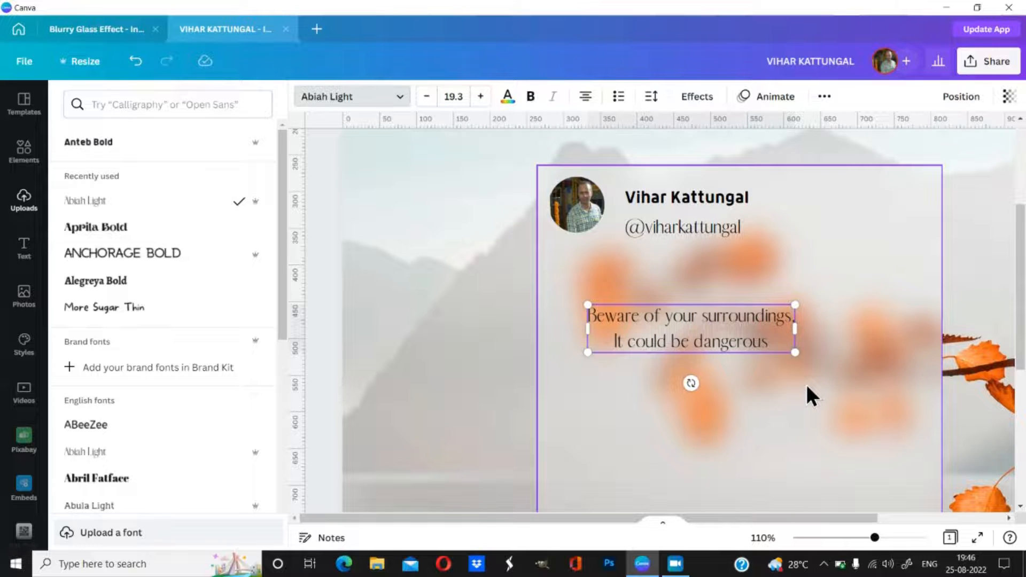
scroll(807, 388, "down", 2)
scroll(807, 387, "down", 2)
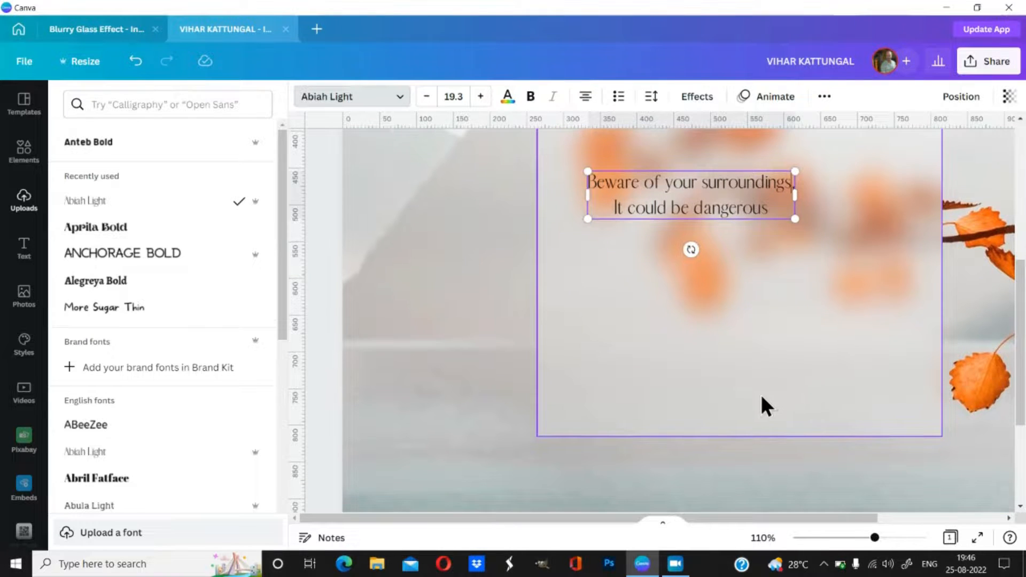
left_click(745, 392)
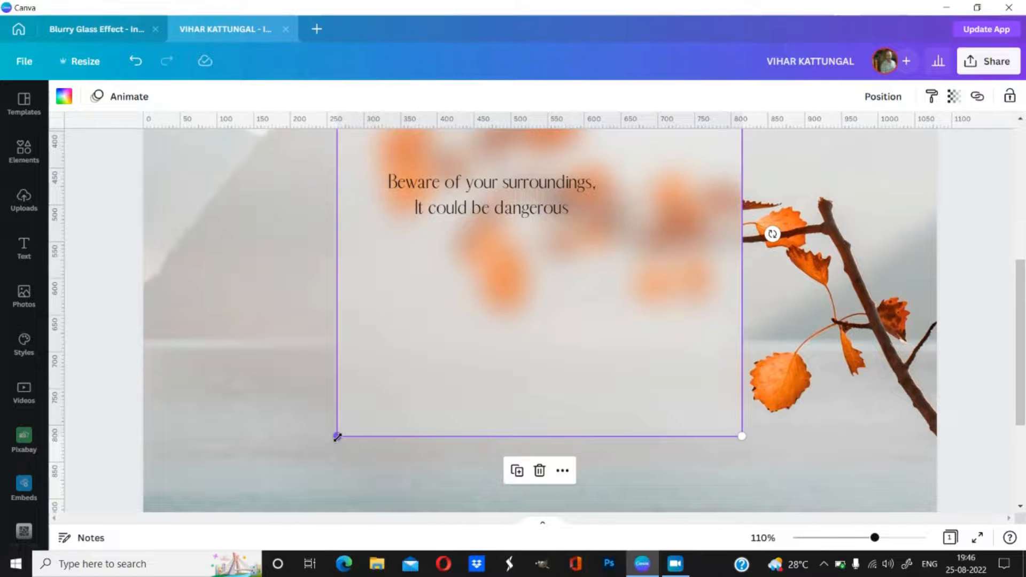
left_click_drag(337, 437, 341, 407)
scroll(626, 409, "up", 4)
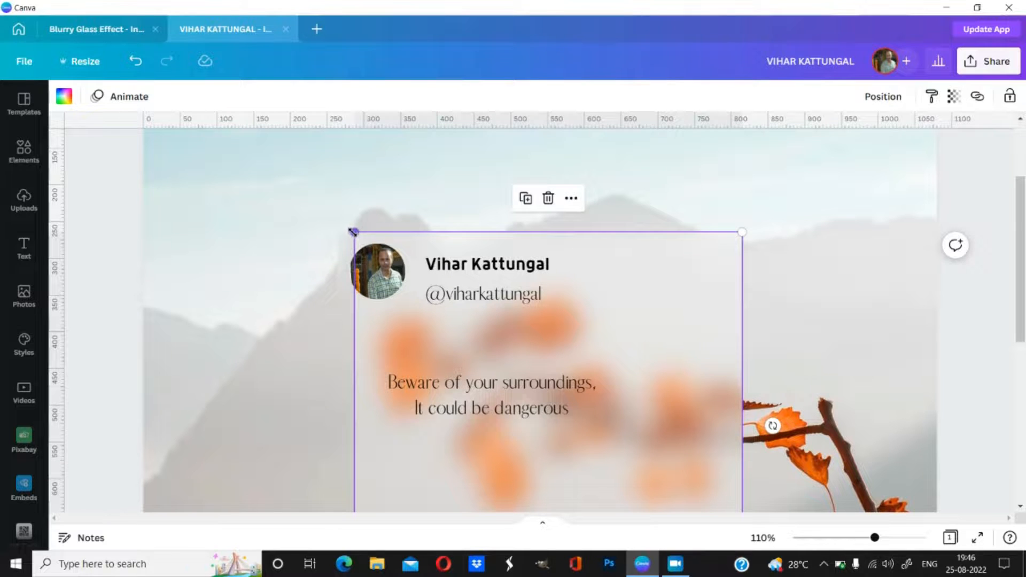
left_click_drag(355, 232, 342, 235)
left_click(136, 62)
left_click(136, 62)
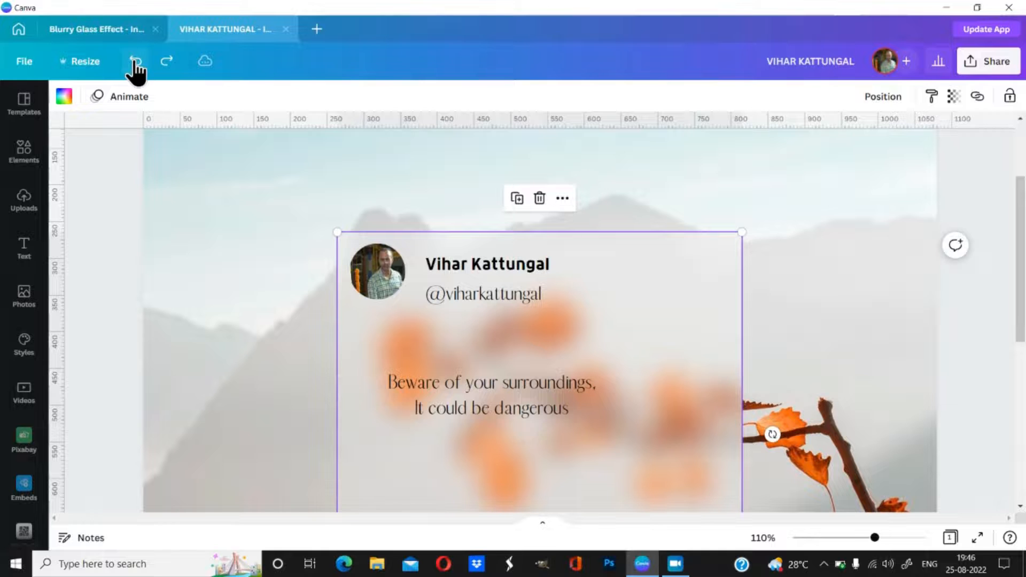
scroll(762, 384, "down", 2)
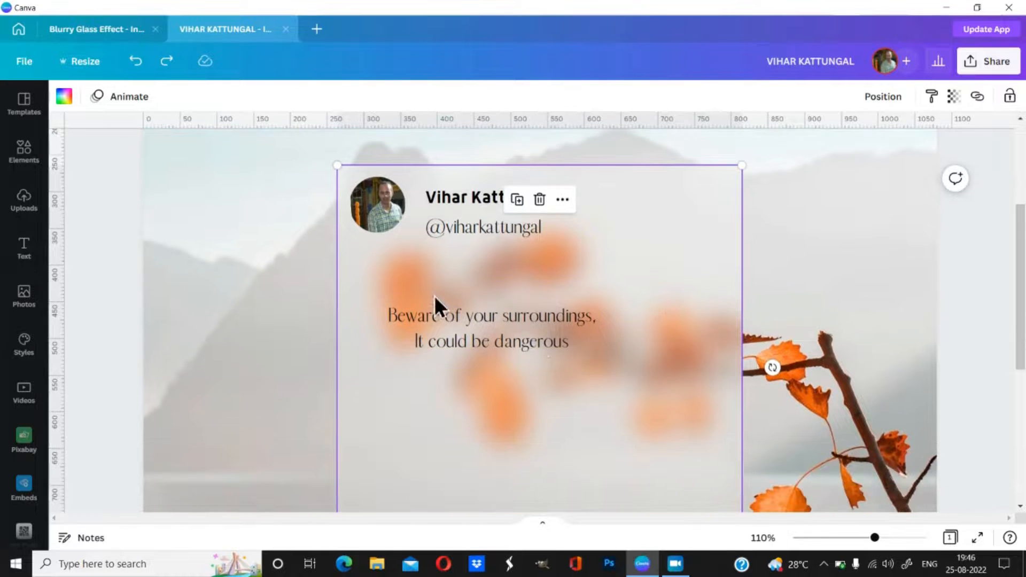
scroll(582, 345, "down", 4)
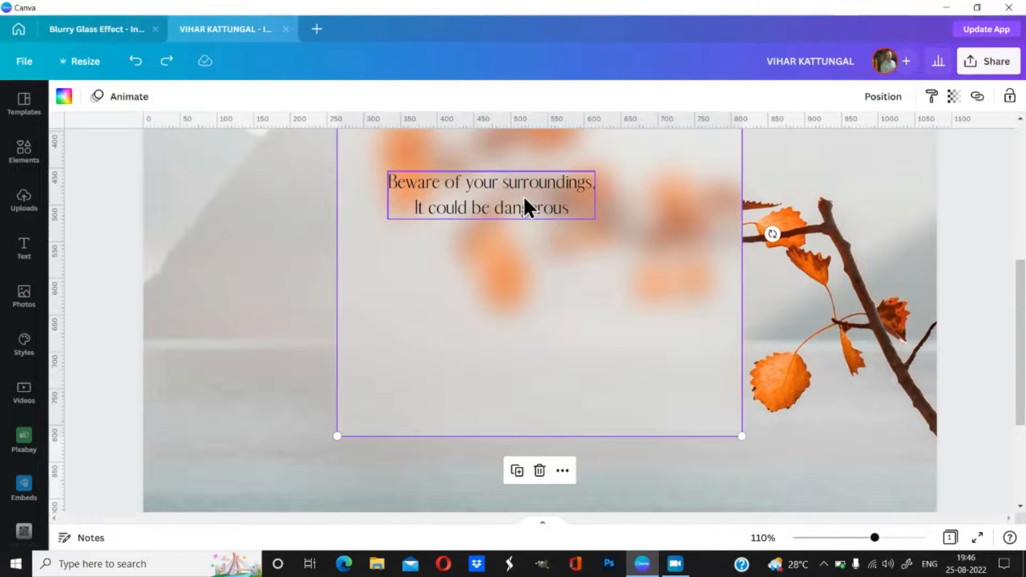
Step: Move the quote lower and right on the card and scale it up to size 26
left_click(524, 197)
left_click_drag(524, 196, 553, 233)
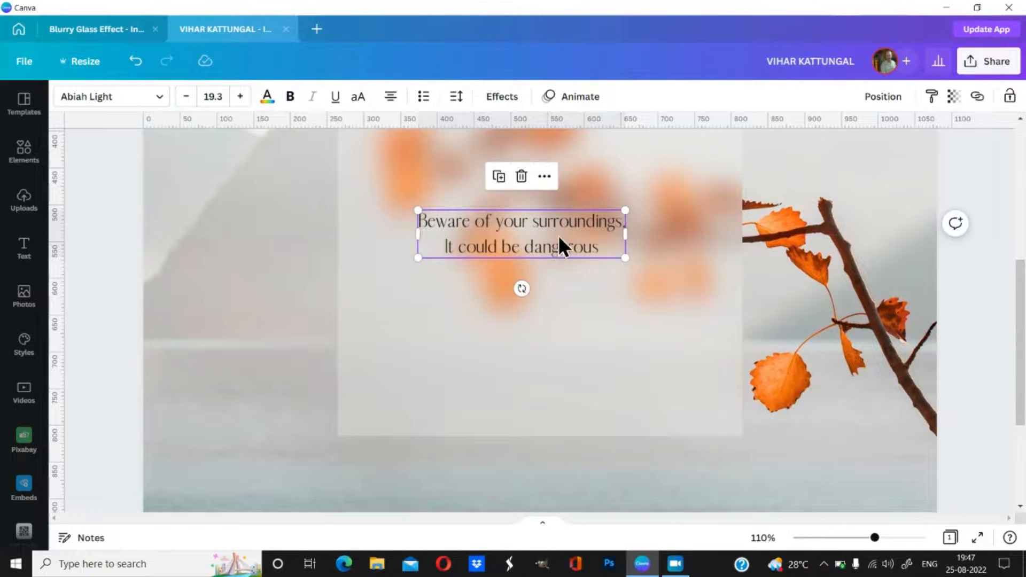
left_click_drag(629, 260, 698, 287)
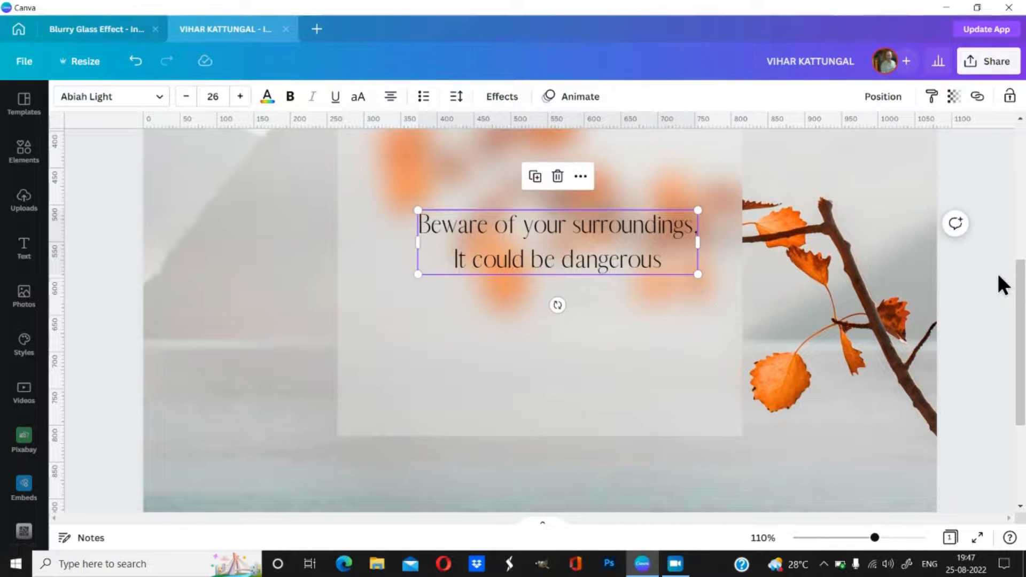
scroll(997, 272, "up", 3)
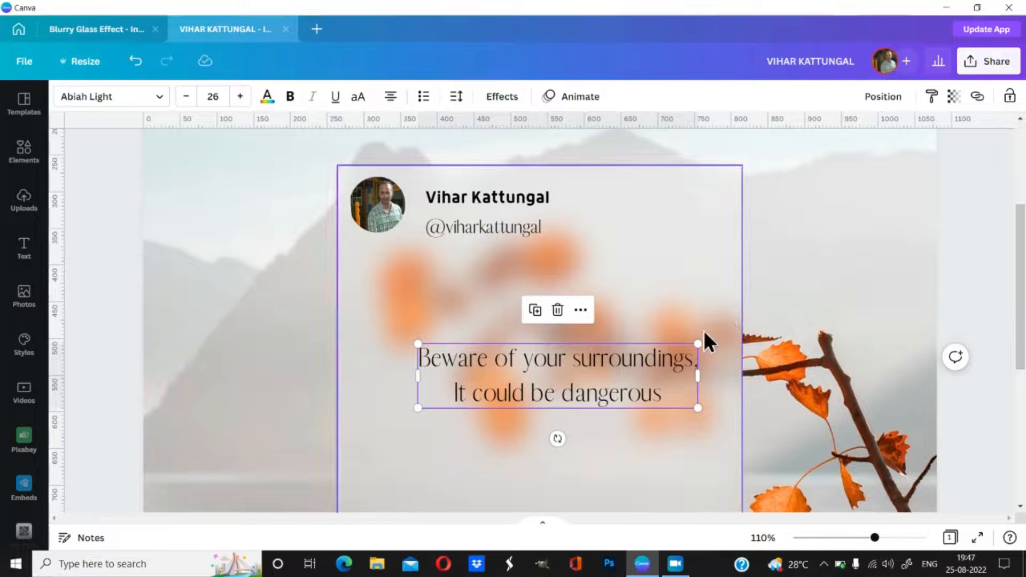
Step: Reselect the whole quote box and nudge it slightly further right and down
left_click(594, 389)
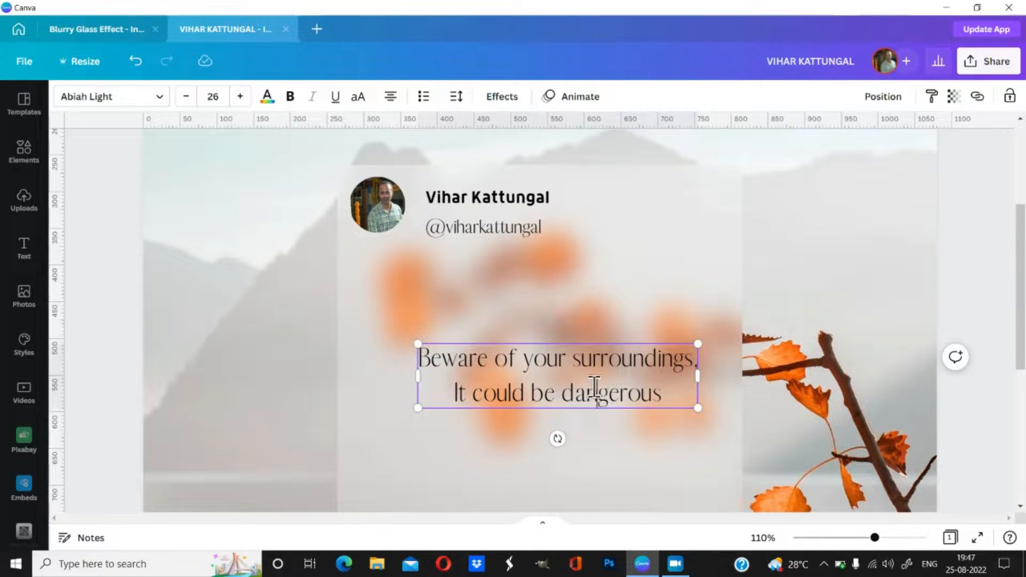
left_click(981, 289)
left_click(641, 362)
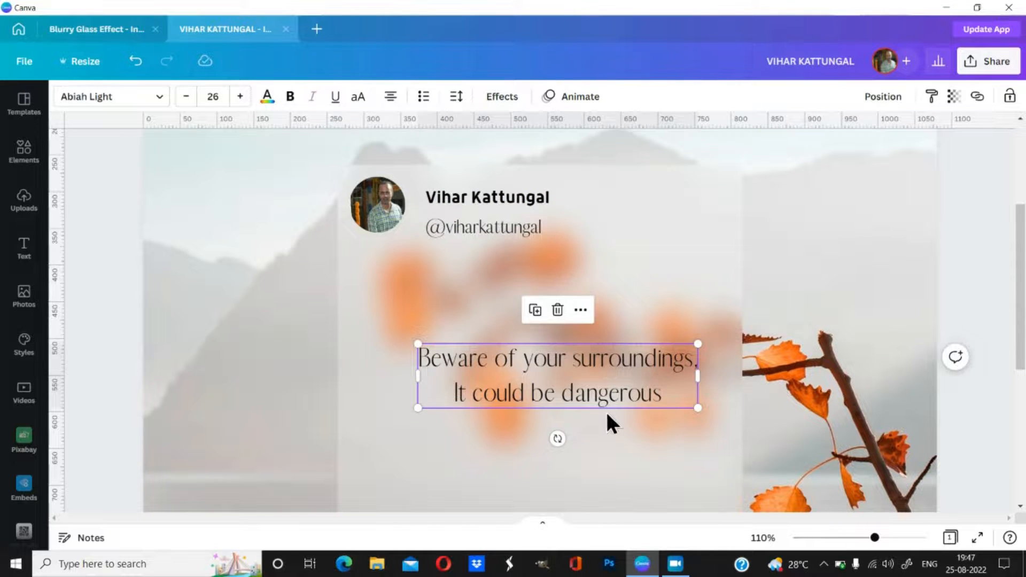
left_click_drag(606, 392, 614, 497)
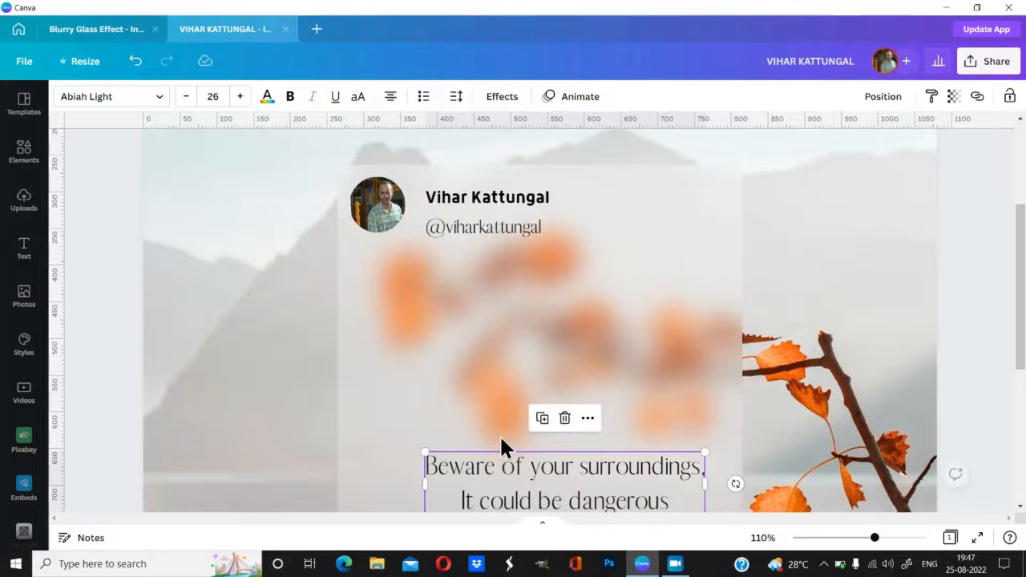
scroll(774, 352, "down", 3)
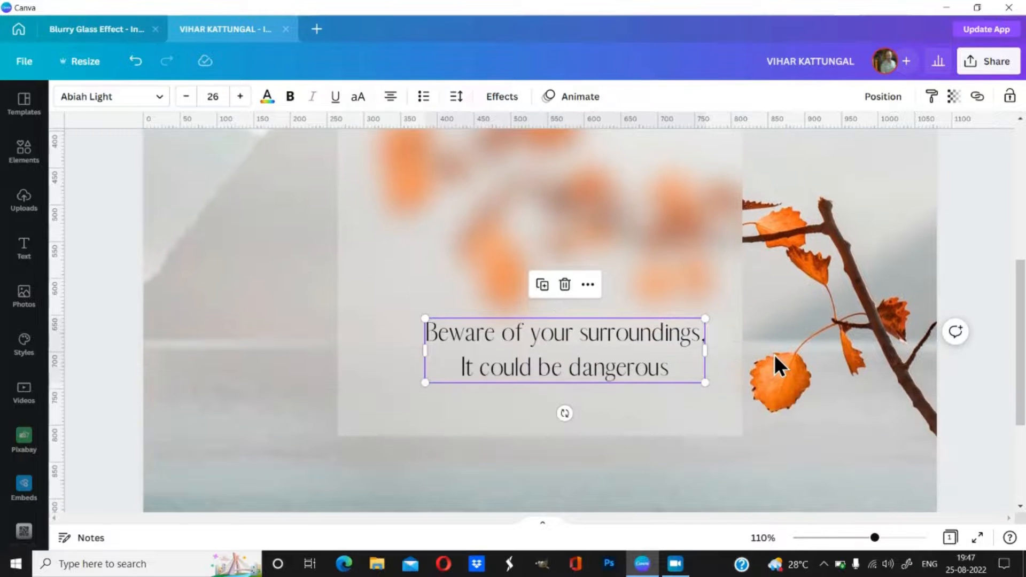
scroll(774, 354, "up", 3)
scroll(774, 354, "up", 2)
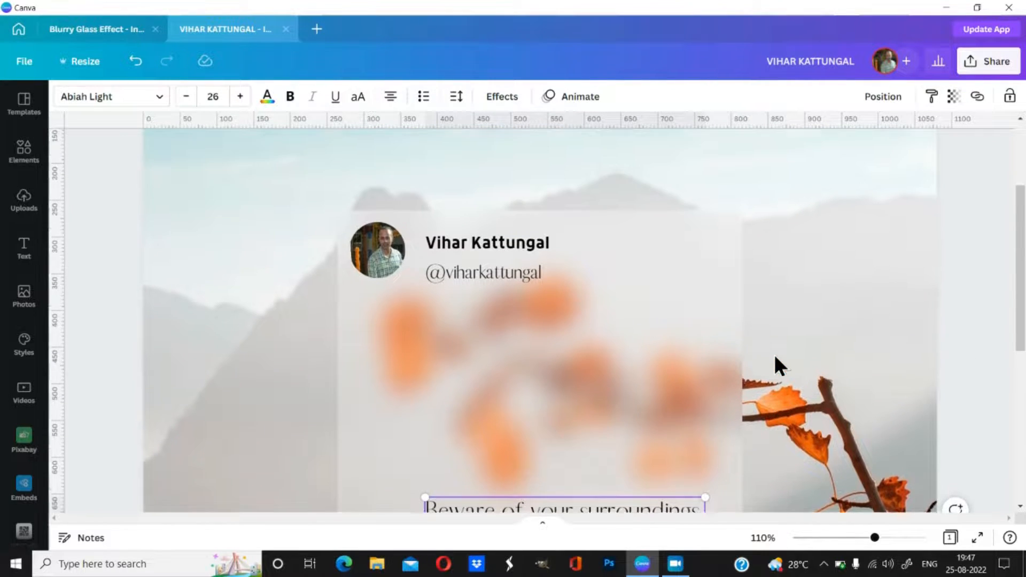
Step: Duplicate the name text and drag the copy right, then delete the misplaced copy
left_click(517, 272)
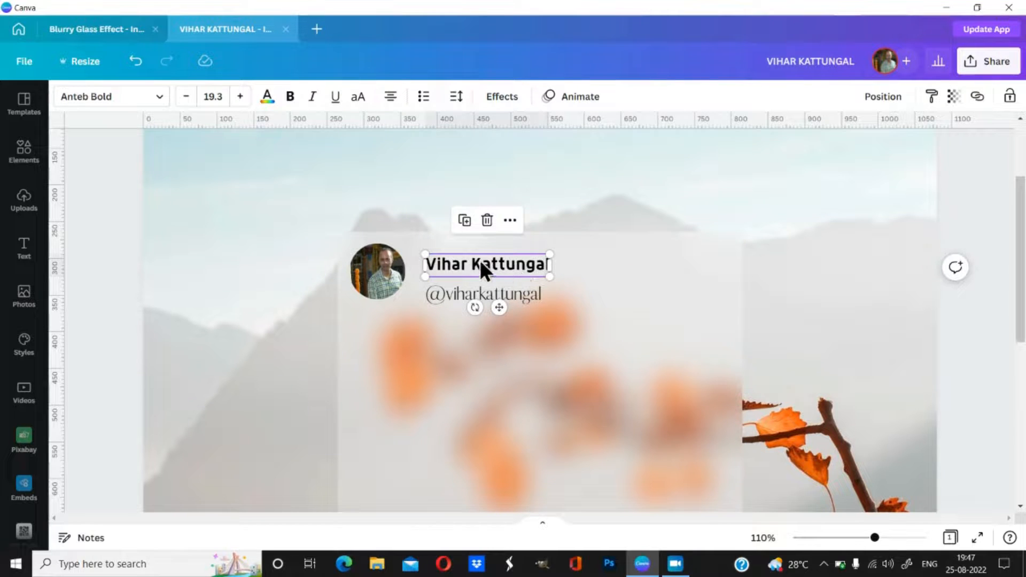
left_click(465, 224)
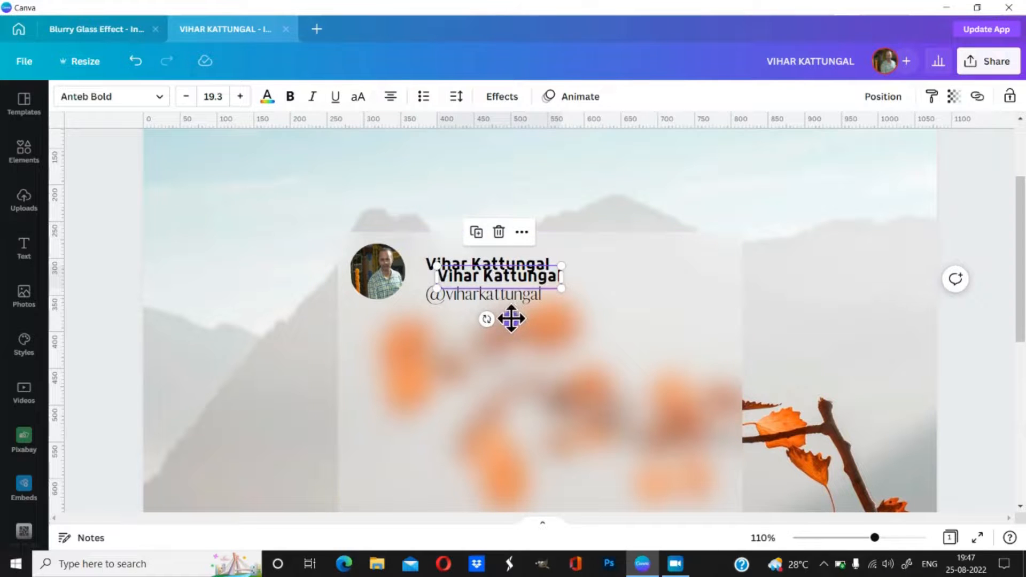
left_click_drag(511, 319, 659, 306)
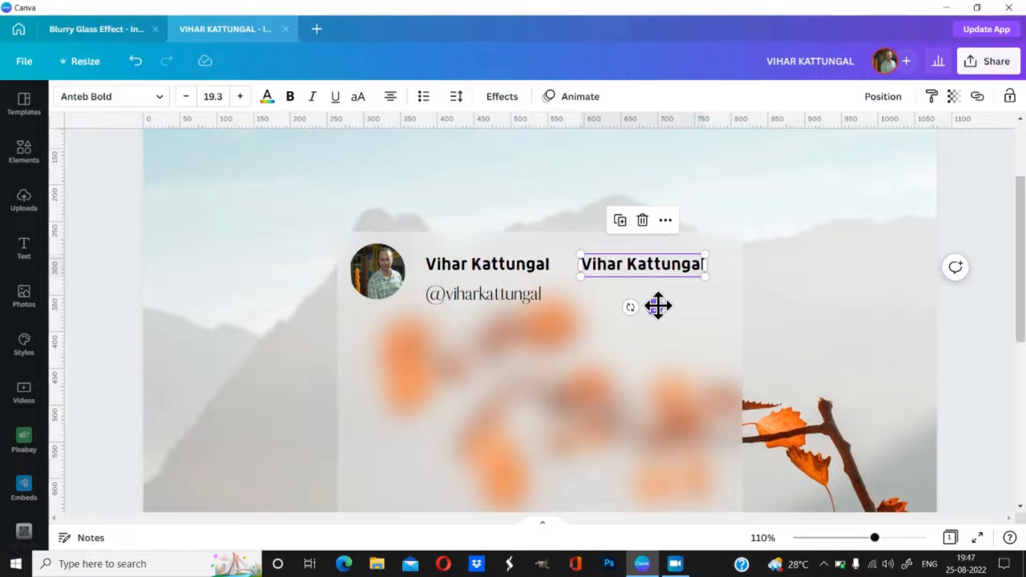
key("Delete")
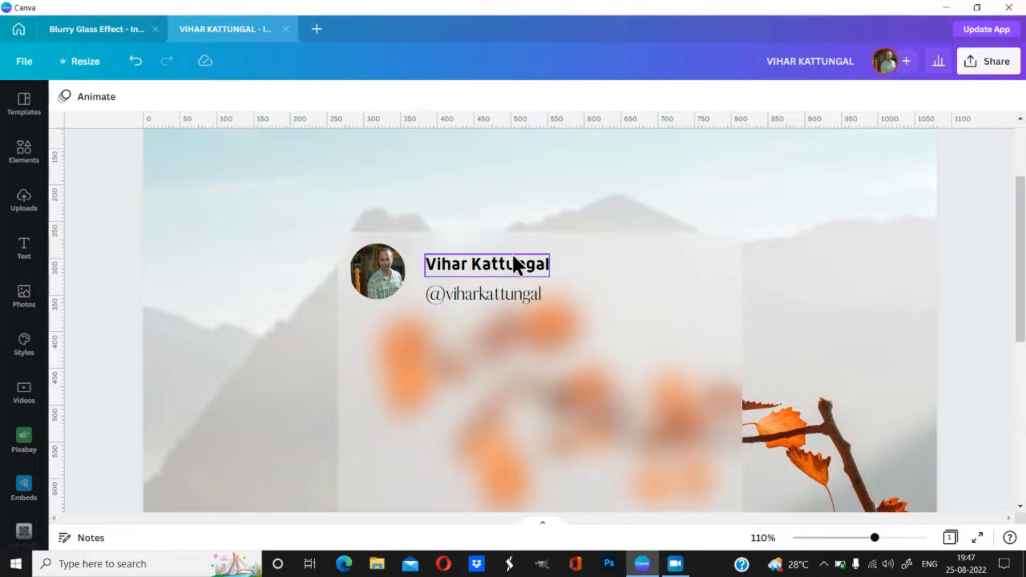
Step: Duplicate the name again, place it beside the name, and replace its text with '...'
left_click(498, 261)
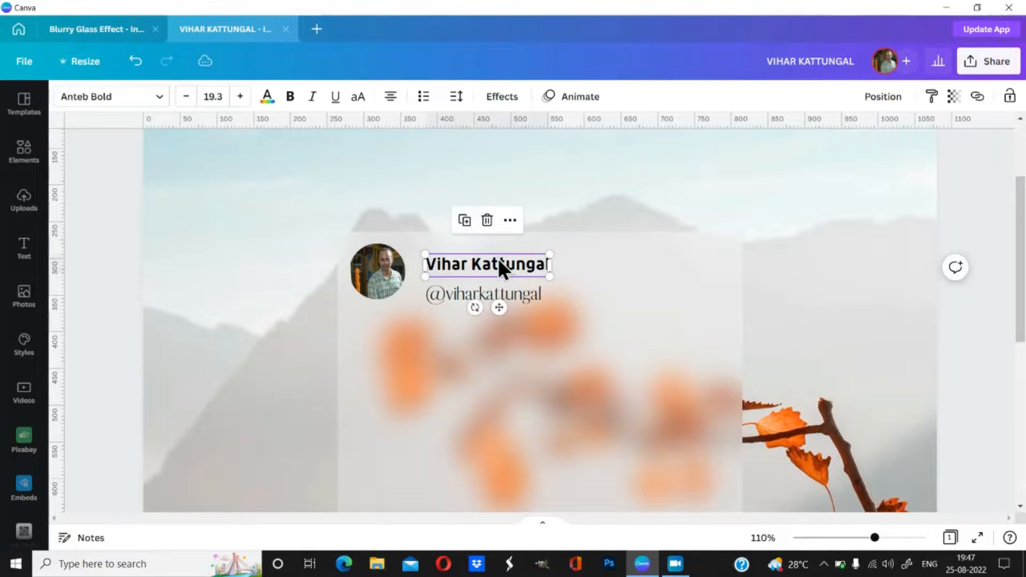
left_click(464, 224)
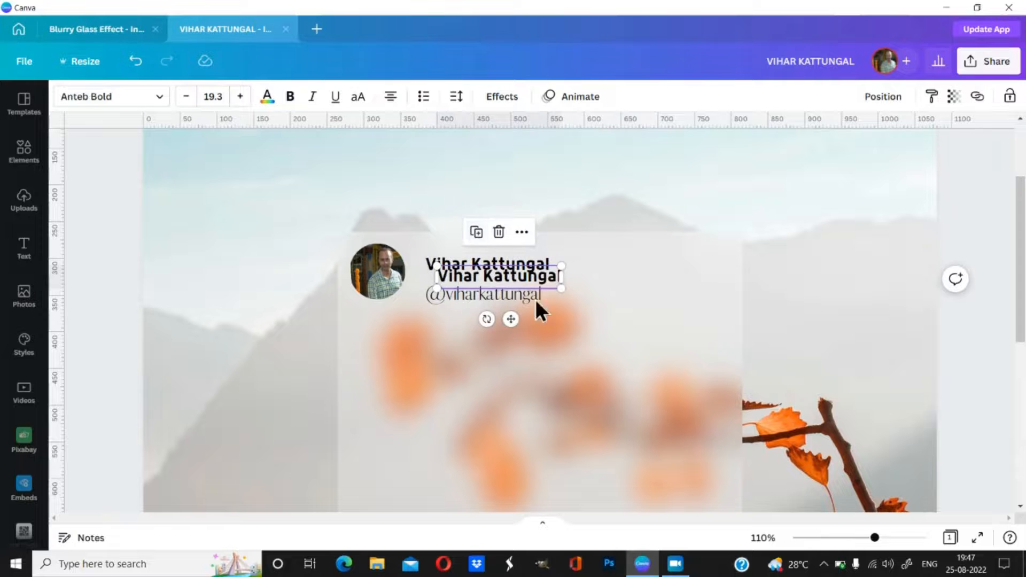
left_click_drag(510, 318, 655, 307)
double_click(590, 265)
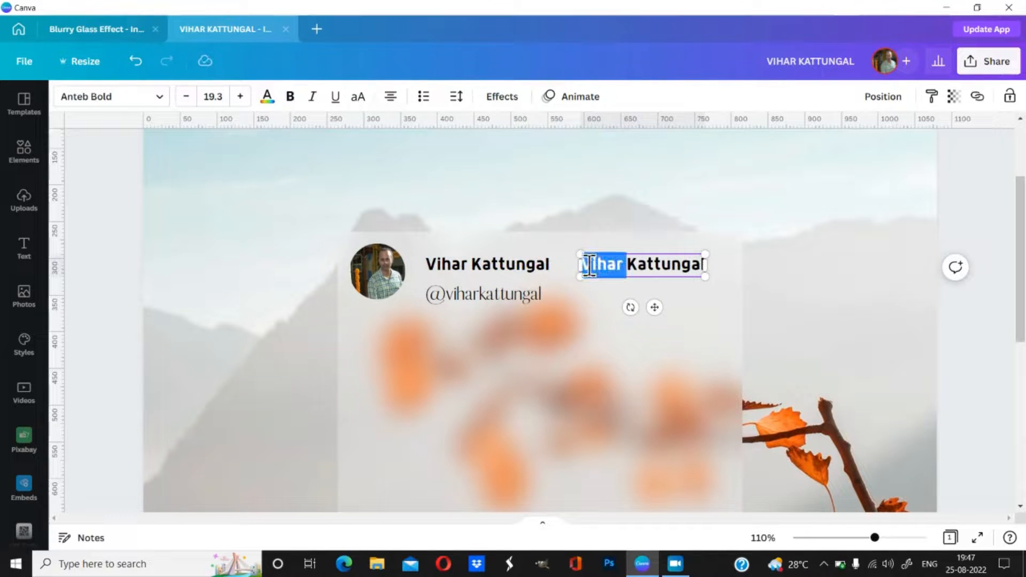
key("BackSpace")
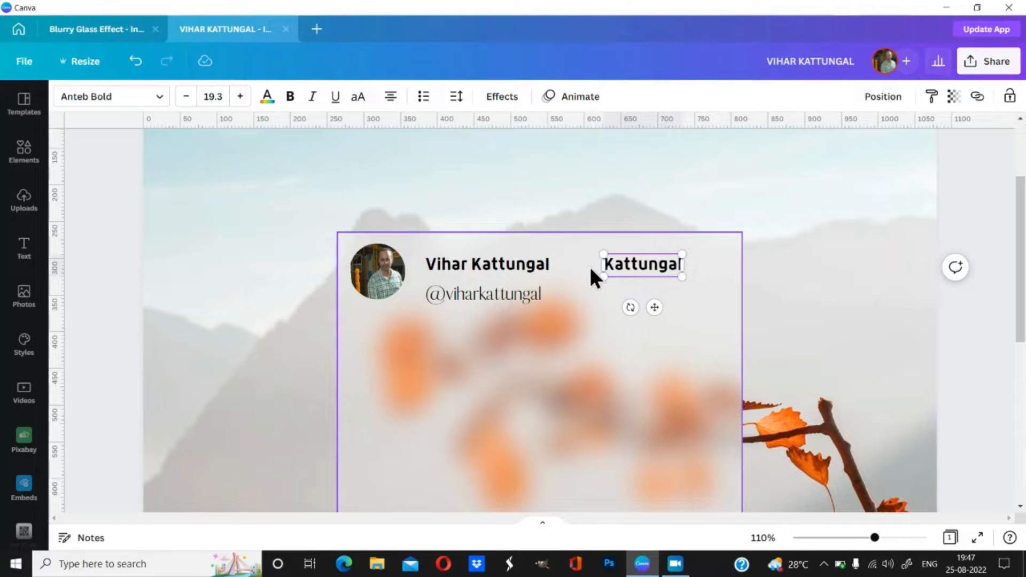
key("BackSpace")
key("BackSpace")
key("BackSpace")
key("BackSpace")
key("BackSpace")
key("BackSpace")
key("BackSpace")
key("BackSpace")
key("BackSpace")
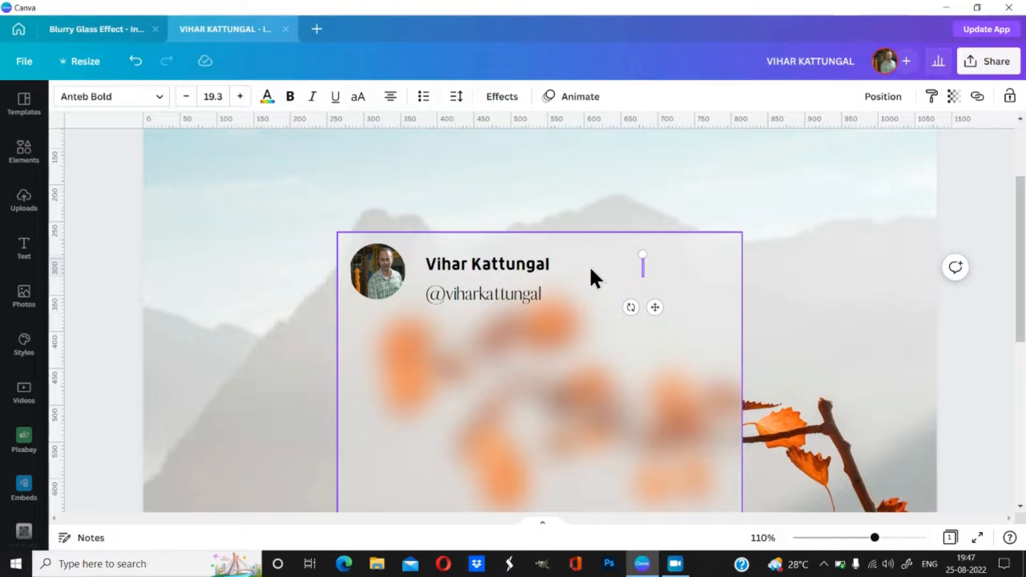
type("...")
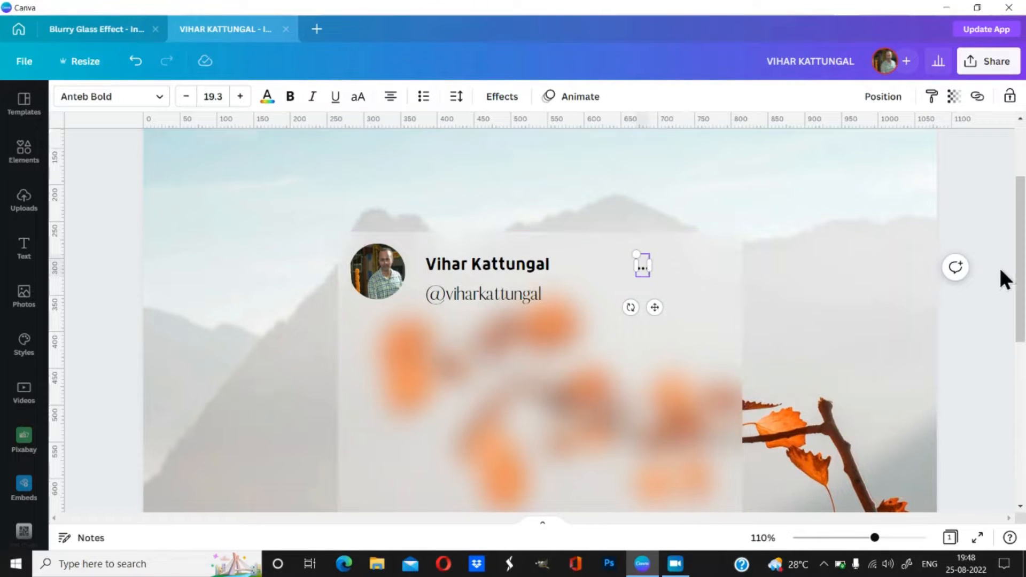
left_click(961, 297)
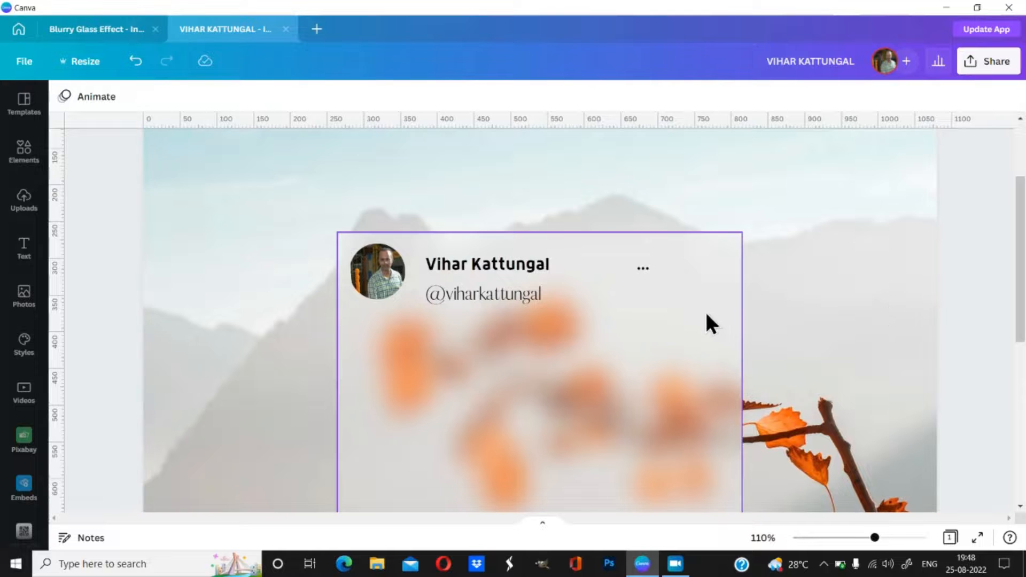
Step: Move the ellipsis to the card's top-right edge and make it bold
left_click(642, 269)
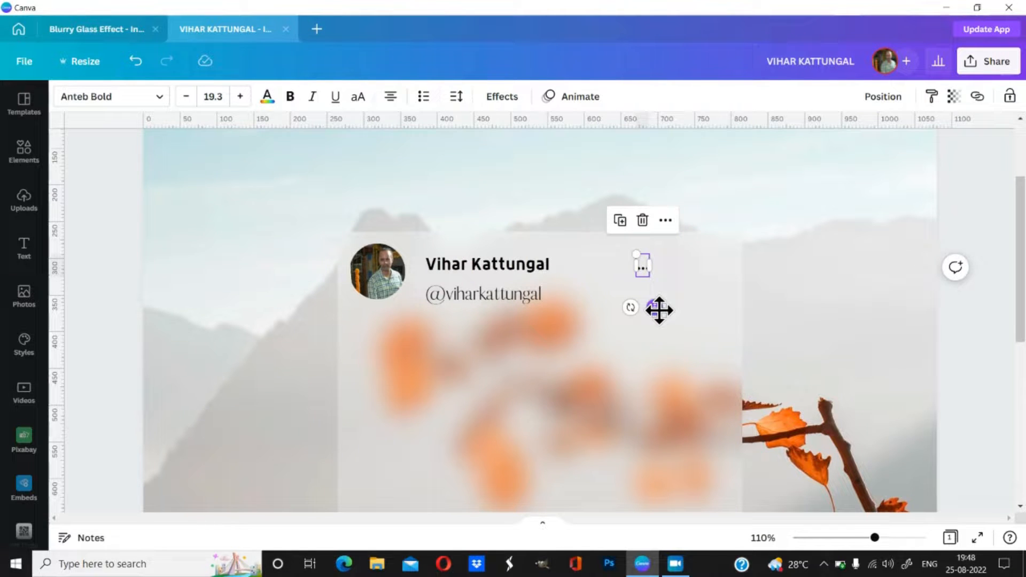
left_click_drag(657, 308, 713, 309)
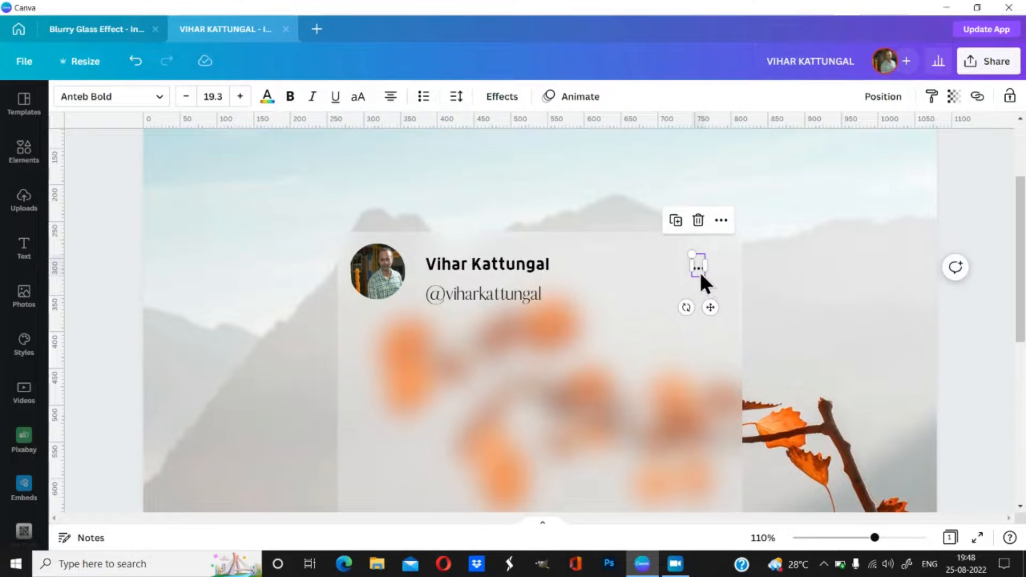
scroll(702, 278, "down", 3)
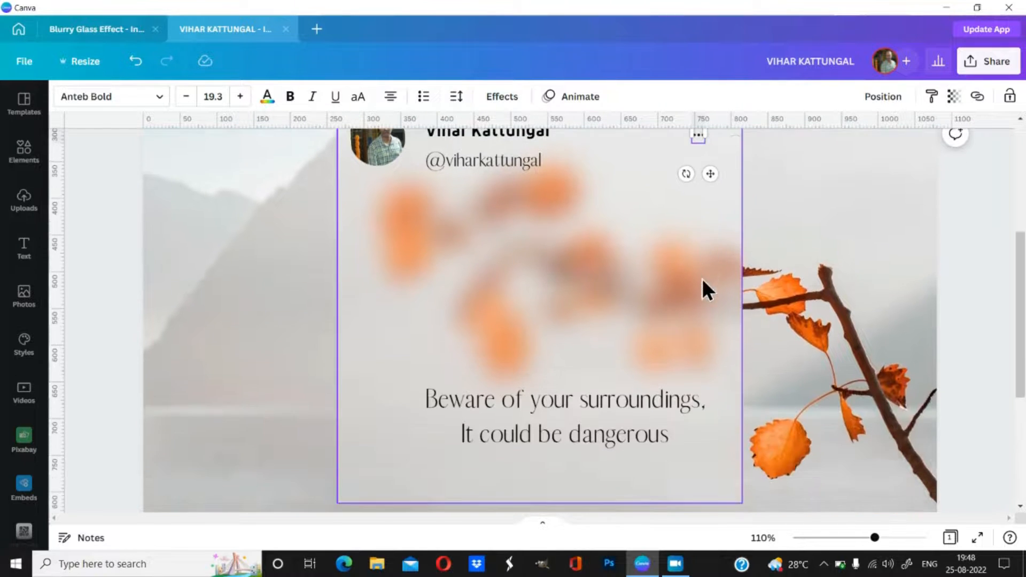
scroll(691, 405, "down", 2)
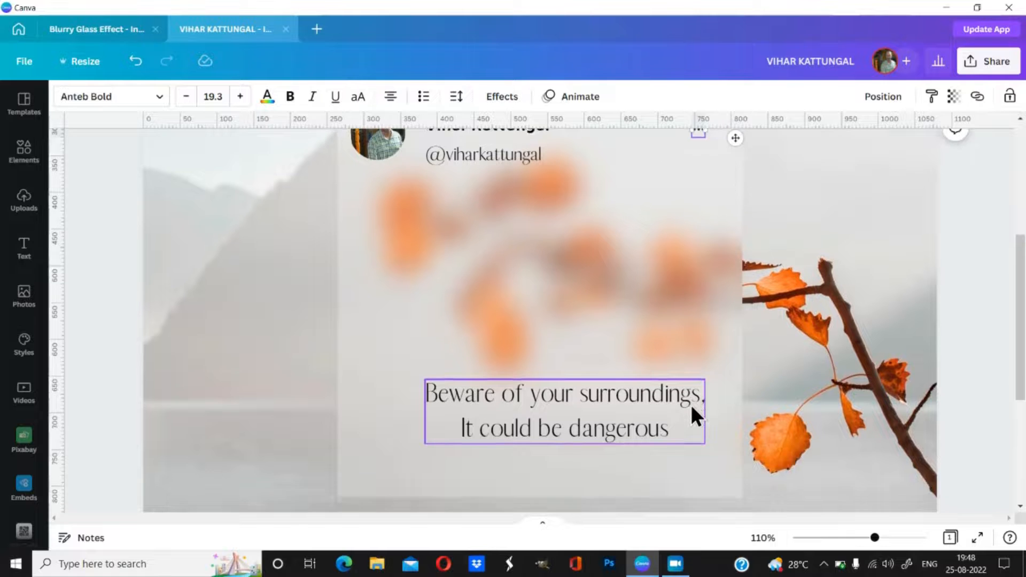
scroll(658, 345, "up", 4)
scroll(659, 346, "up", 1)
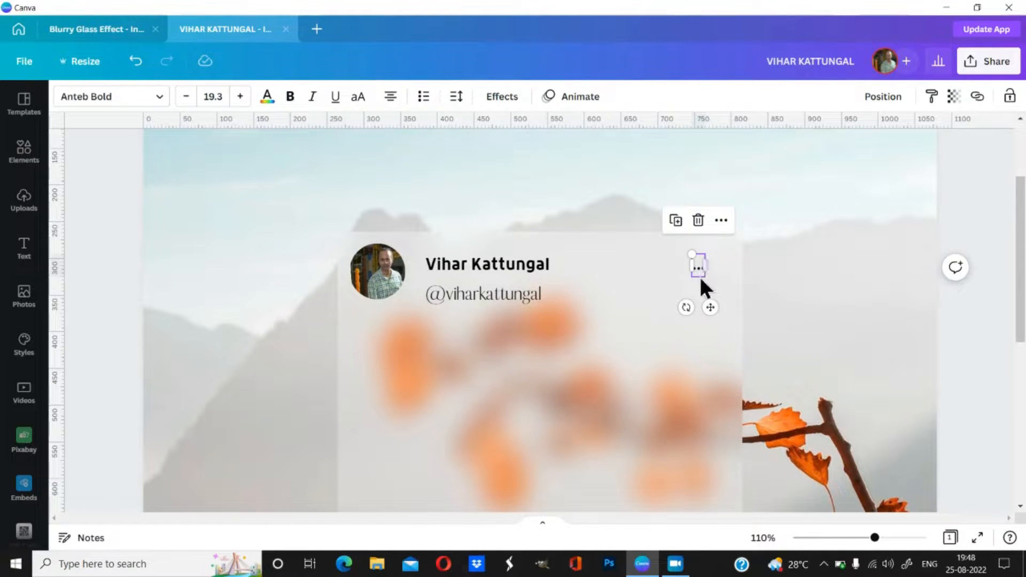
left_click(289, 99)
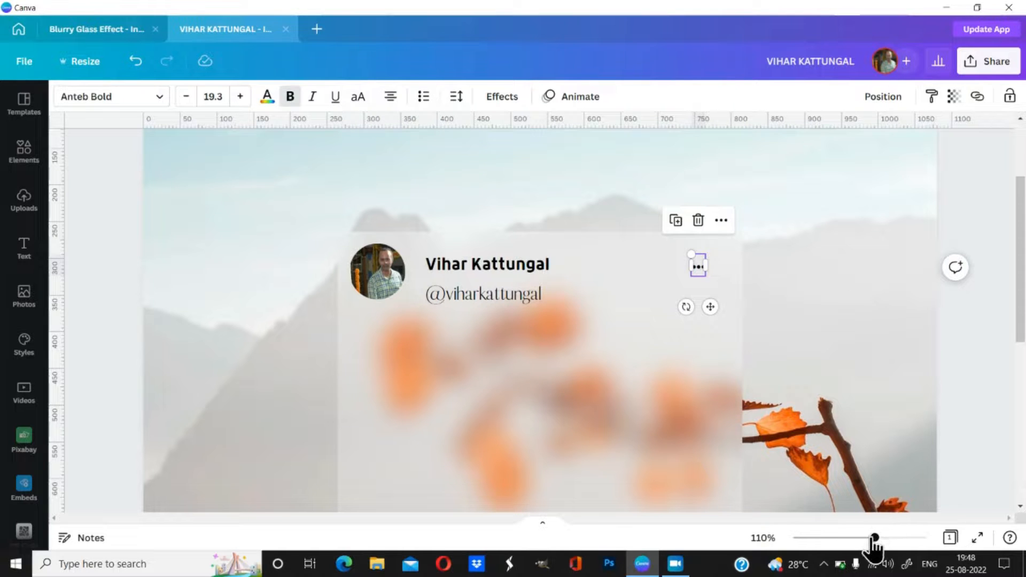
Step: Adjust the zoom to view the card, then reopen and finish editing the ellipsis text
left_click_drag(875, 537, 833, 556)
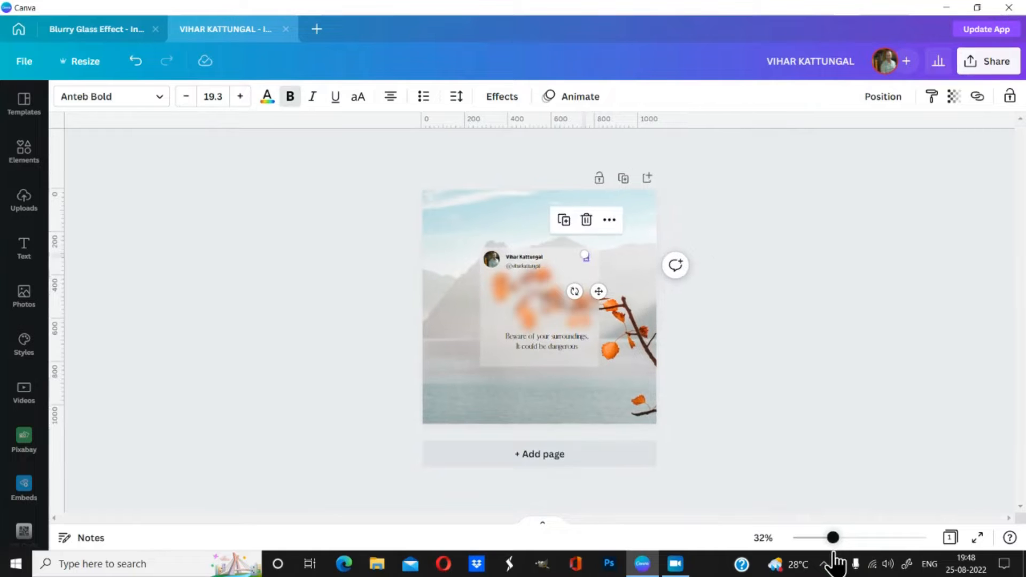
left_click(748, 363)
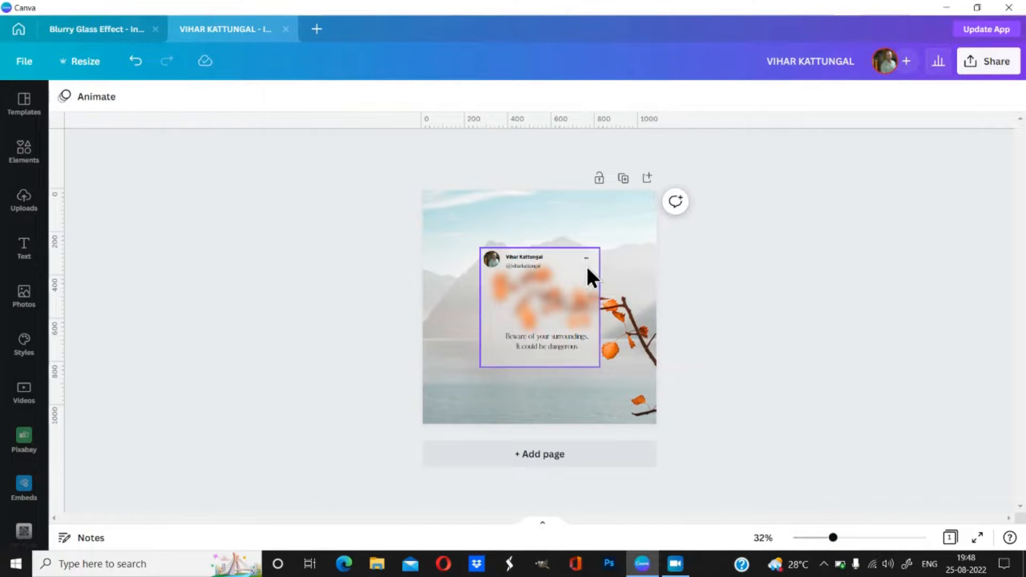
left_click_drag(835, 546, 859, 539)
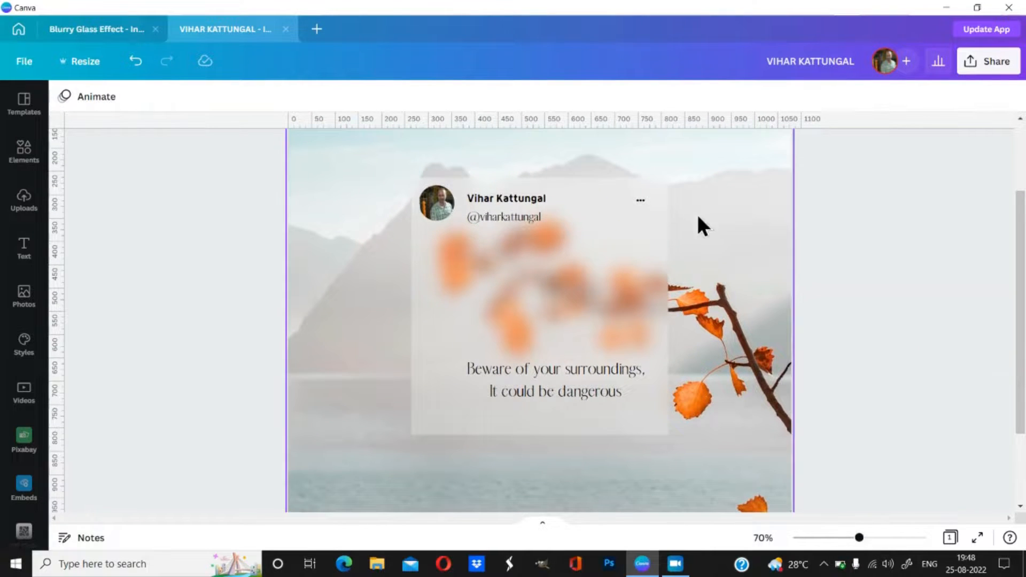
left_click(640, 201)
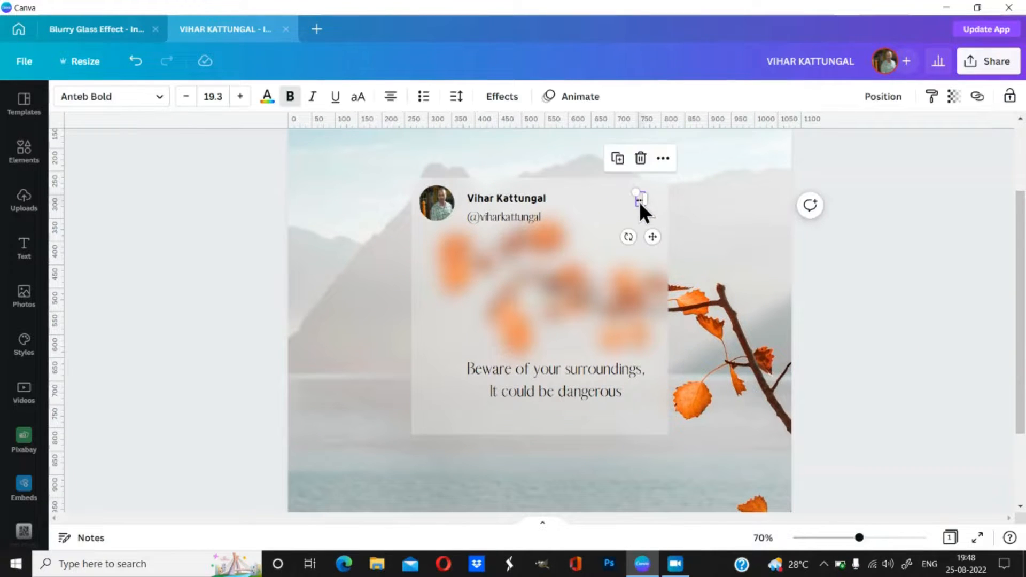
double_click(639, 201)
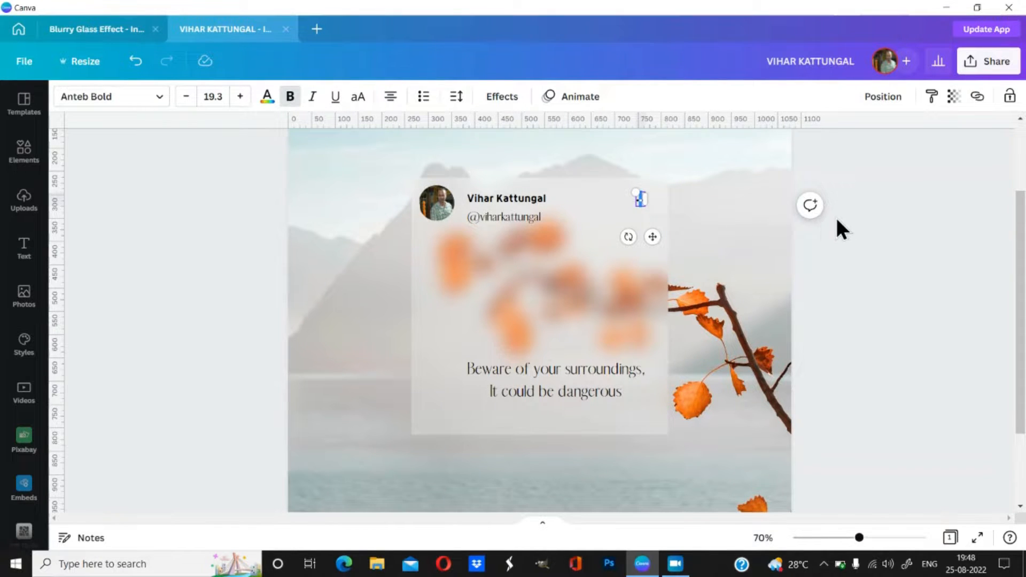
key("Right")
left_click(833, 221)
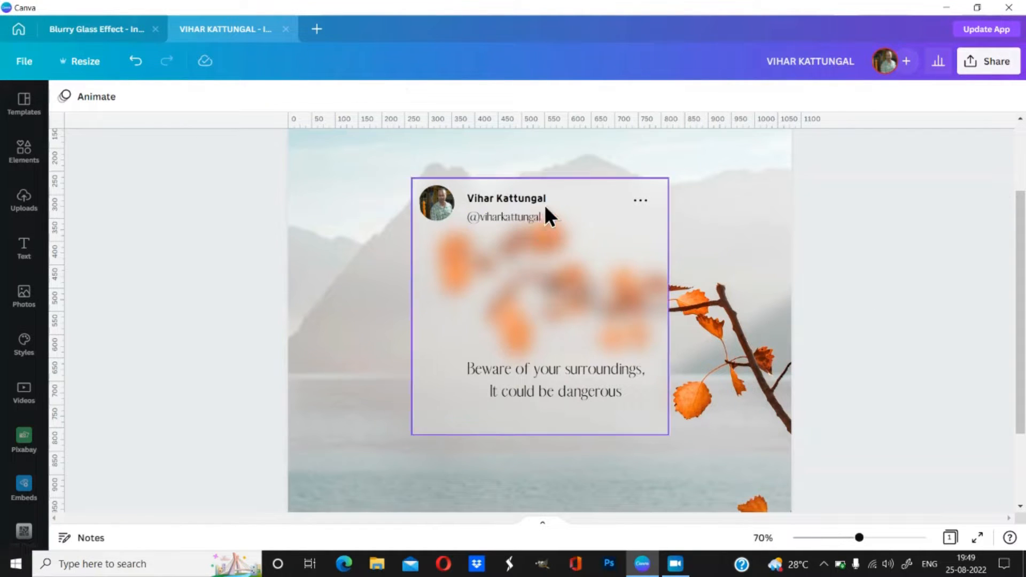
Step: Check the reference design's verified tick, then return to the copy being built
left_click(80, 27)
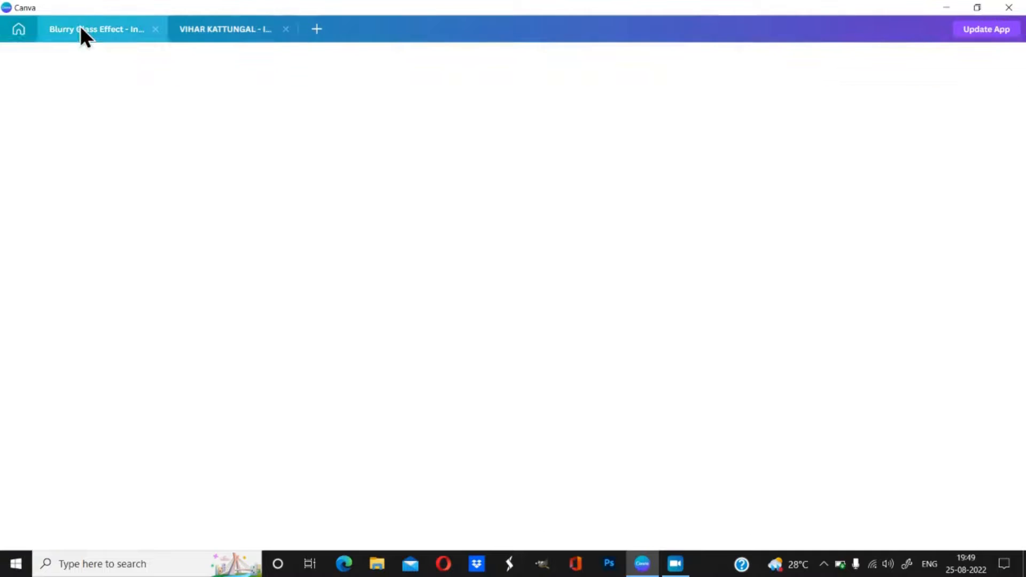
left_click(774, 266)
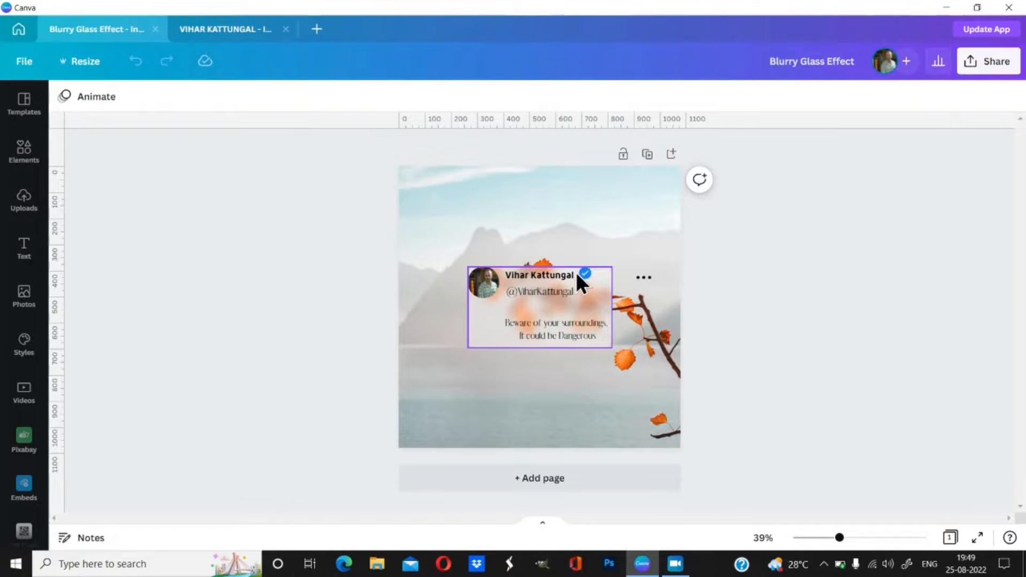
left_click(234, 30)
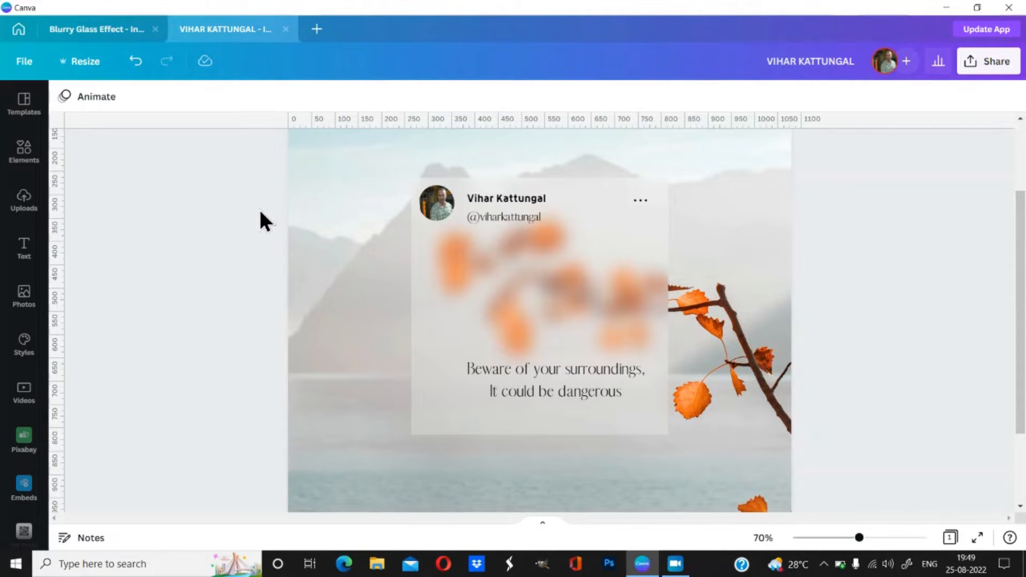
Step: Search the Elements library for 'verified' graphics
left_click(32, 152)
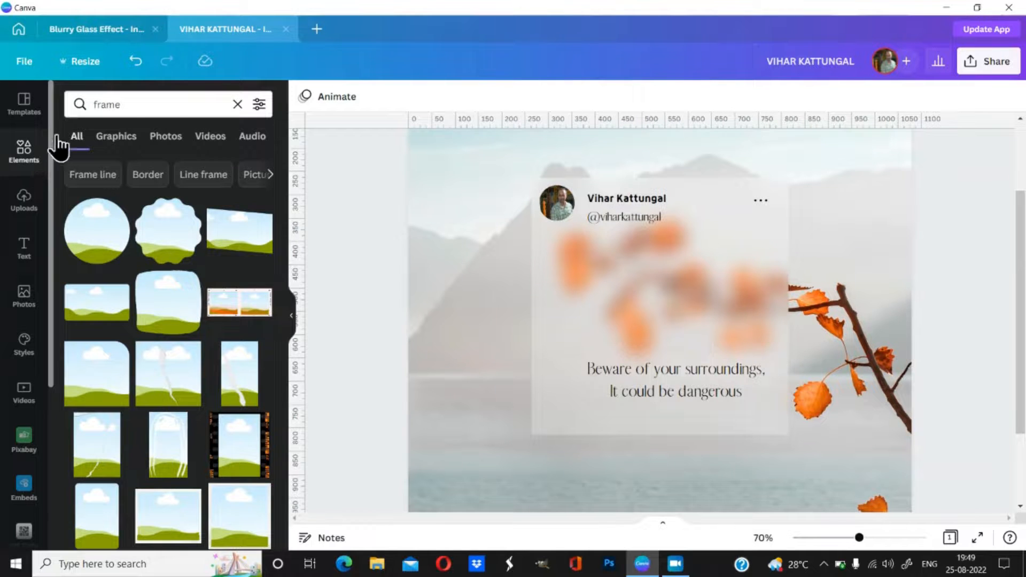
left_click(237, 104)
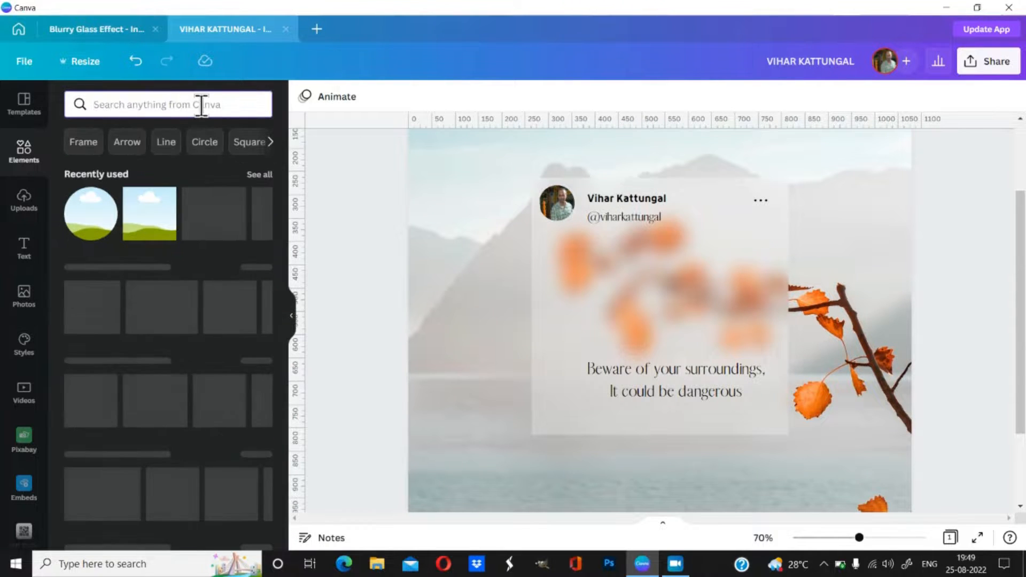
type("verifie")
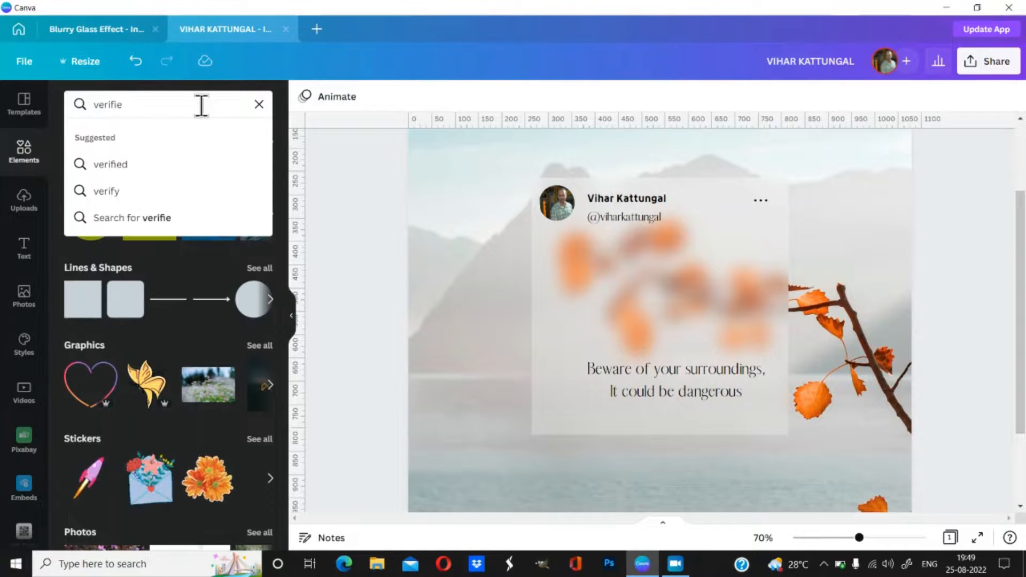
type("d")
key("Return")
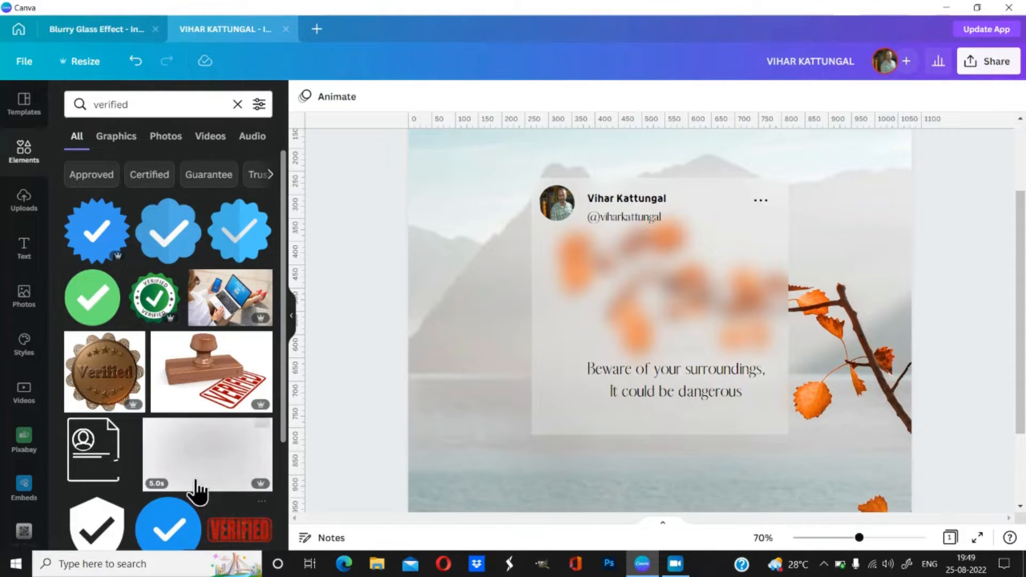
Step: Add the blue verified badge and shrink it down beside the name
scroll(158, 409, "down", 1)
scroll(155, 396, "up", 1)
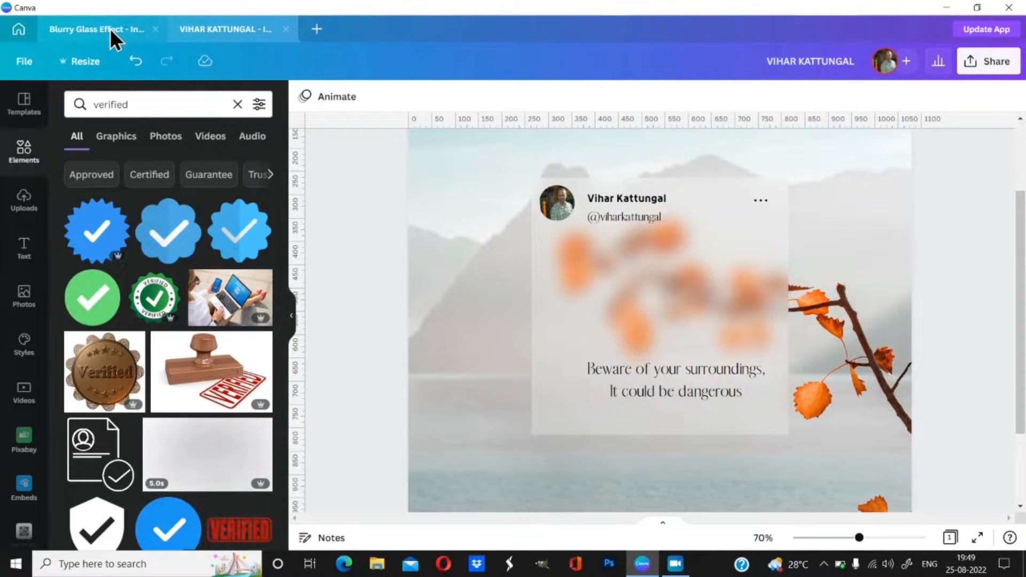
scroll(153, 251, "down", 5)
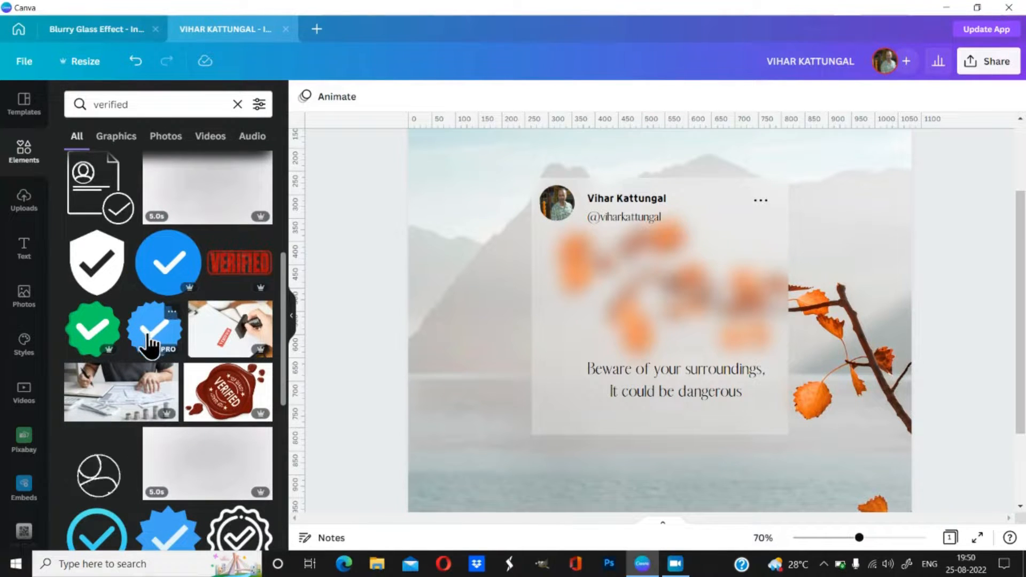
scroll(144, 337, "up", 5)
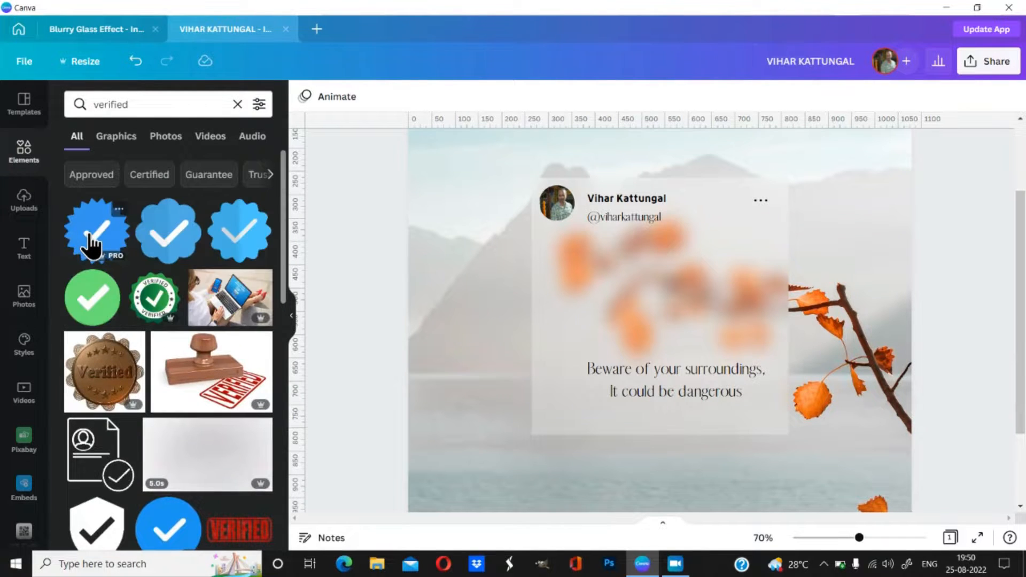
left_click(91, 245)
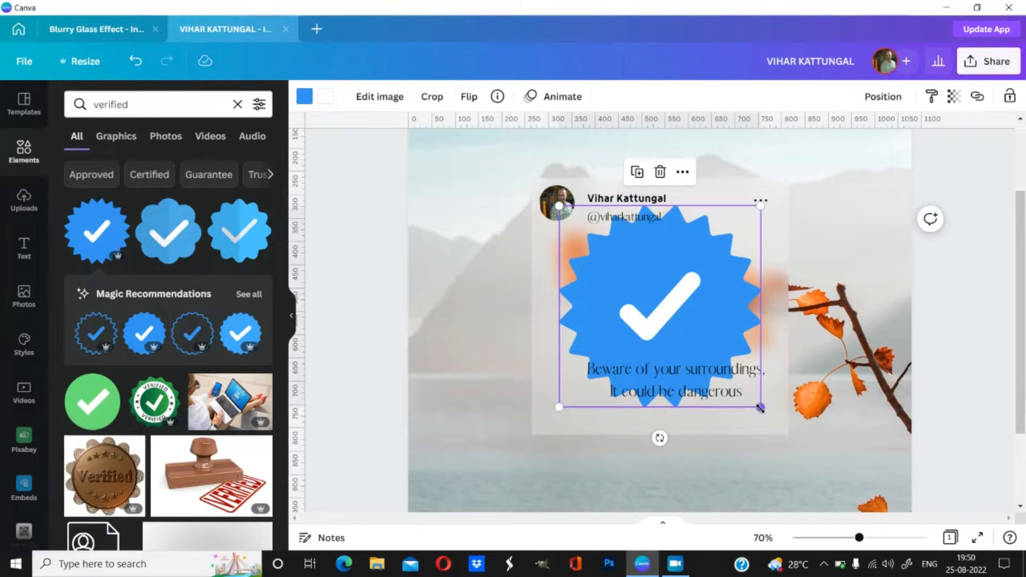
left_click_drag(760, 407, 700, 214)
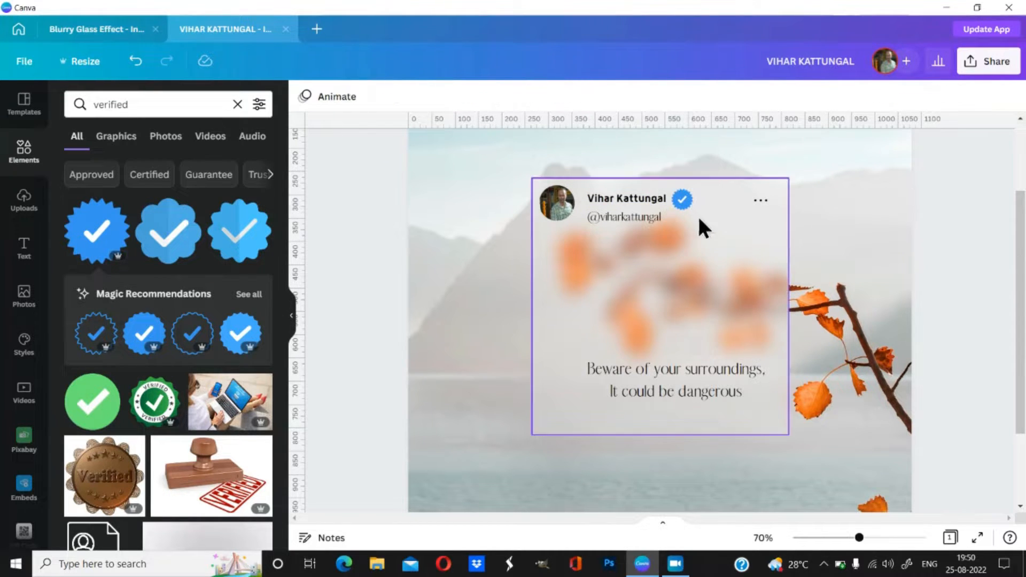
left_click(106, 31)
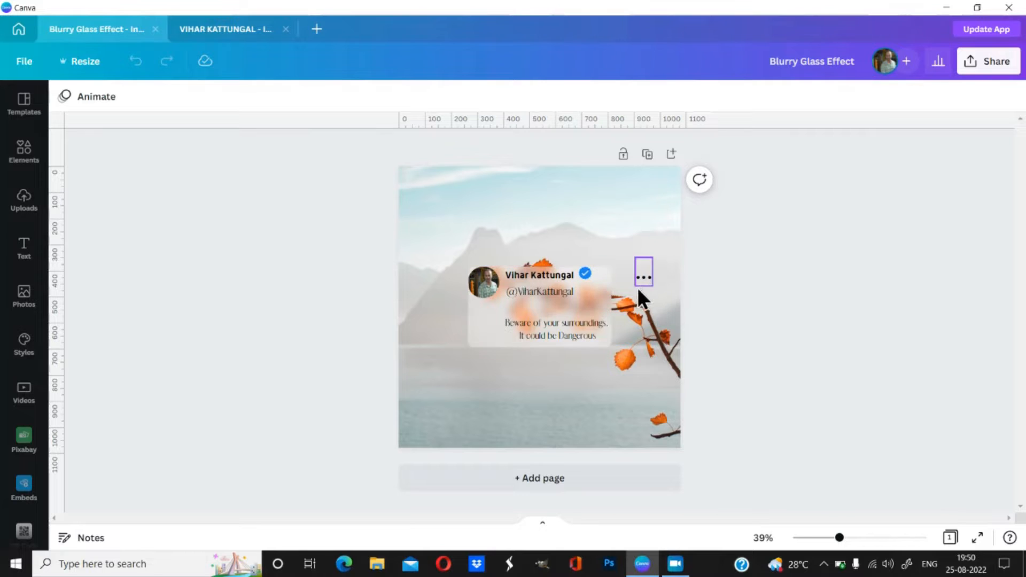
left_click(221, 29)
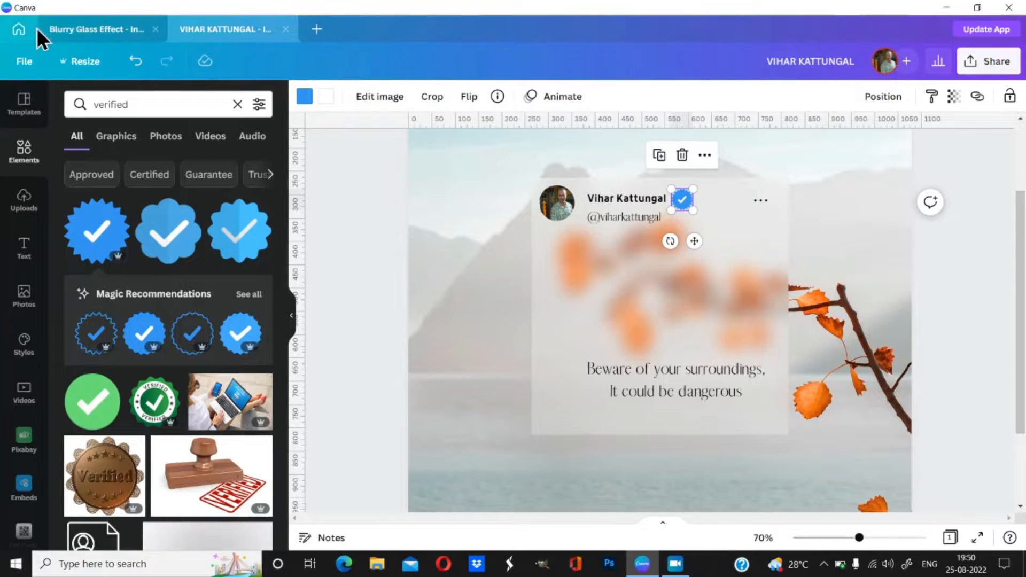
left_click(68, 30)
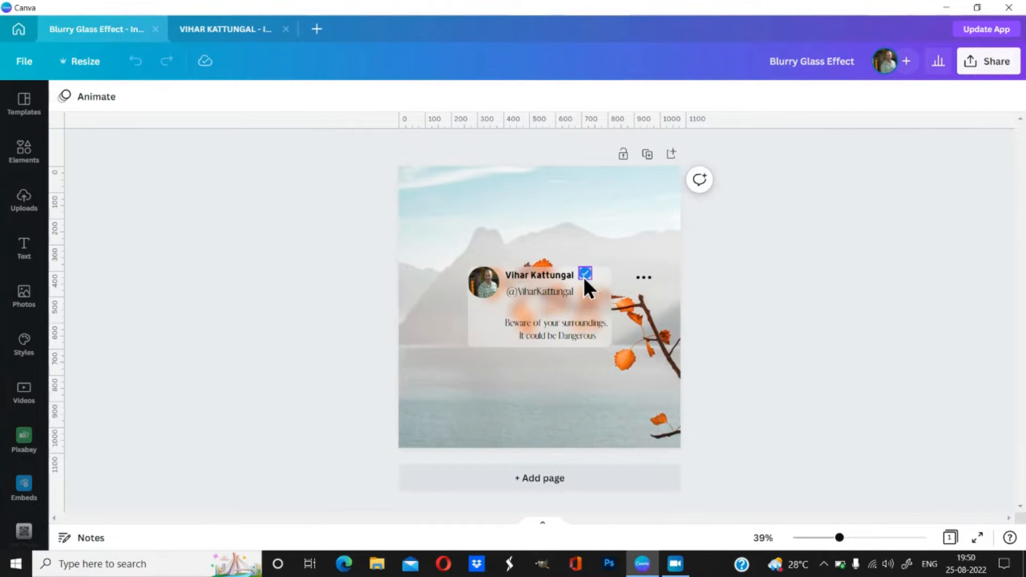
left_click(236, 30)
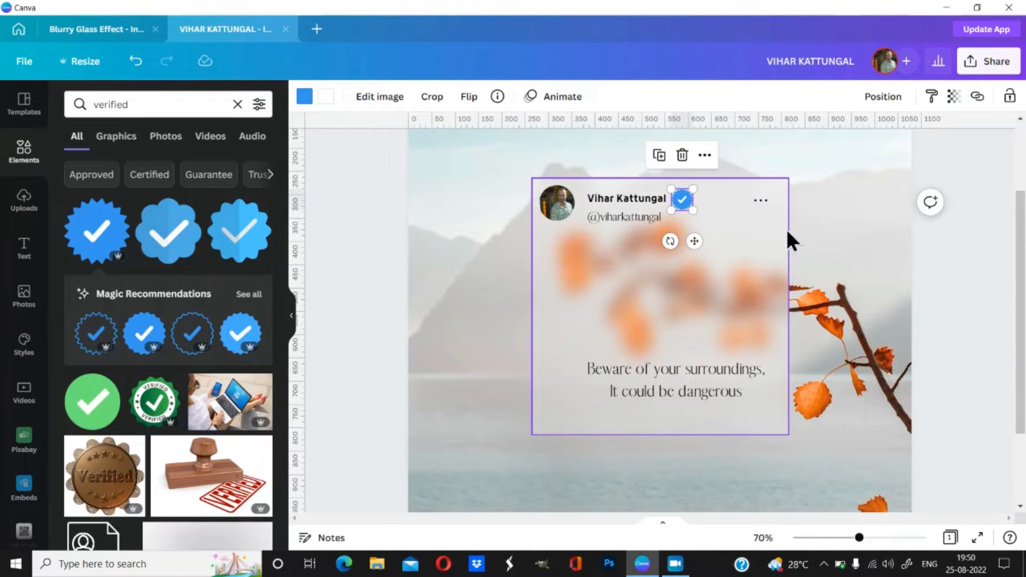
left_click(965, 262)
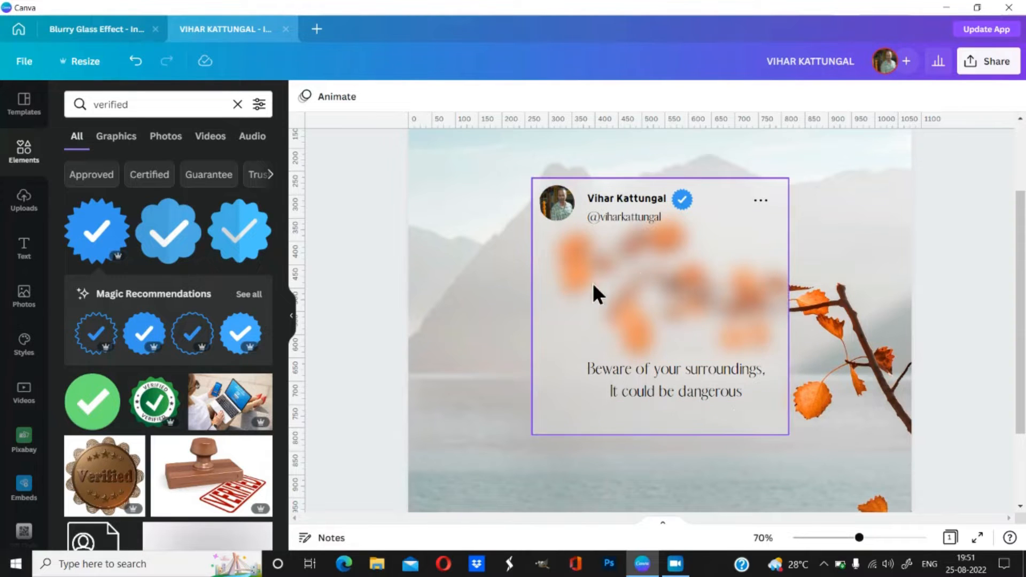
Step: Raise the glass card's transparency from 26 to 44, then deselect it
left_click(555, 321)
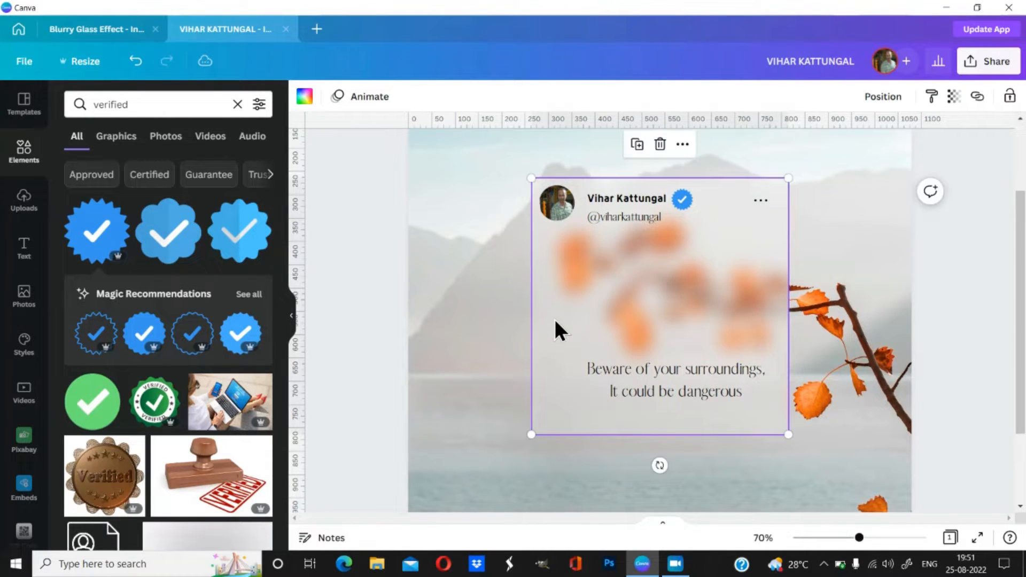
left_click(954, 97)
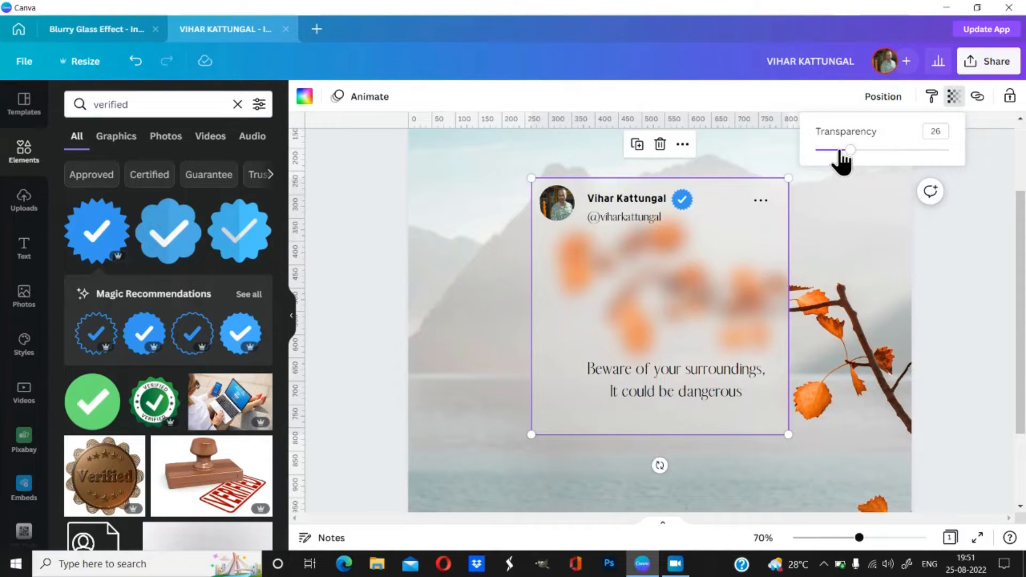
mouse_move(849, 153)
left_mouse_down()
mouse_move(874, 155)
mouse_move(864, 154)
left_mouse_up()
left_click(1012, 288)
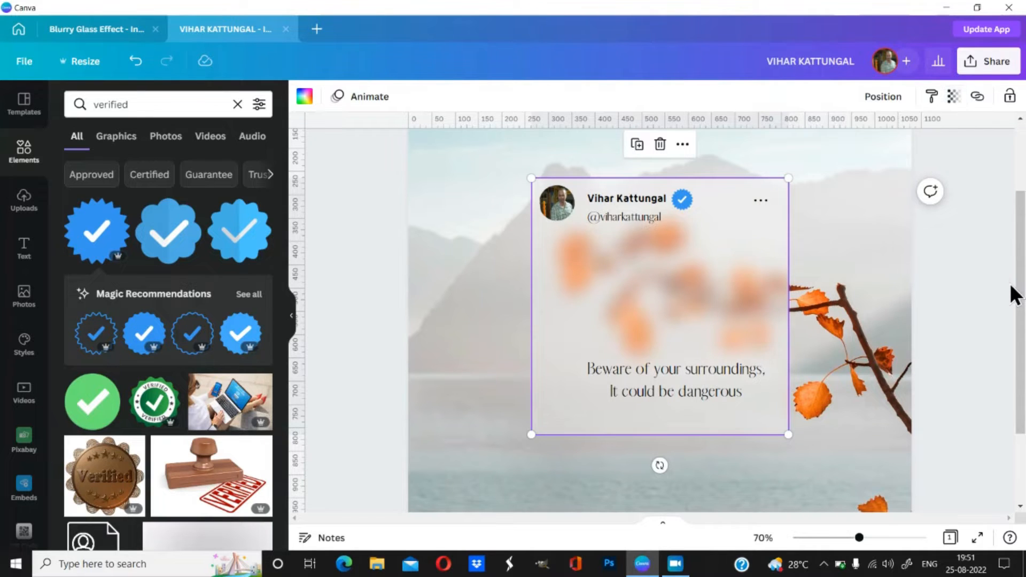
left_click(982, 297)
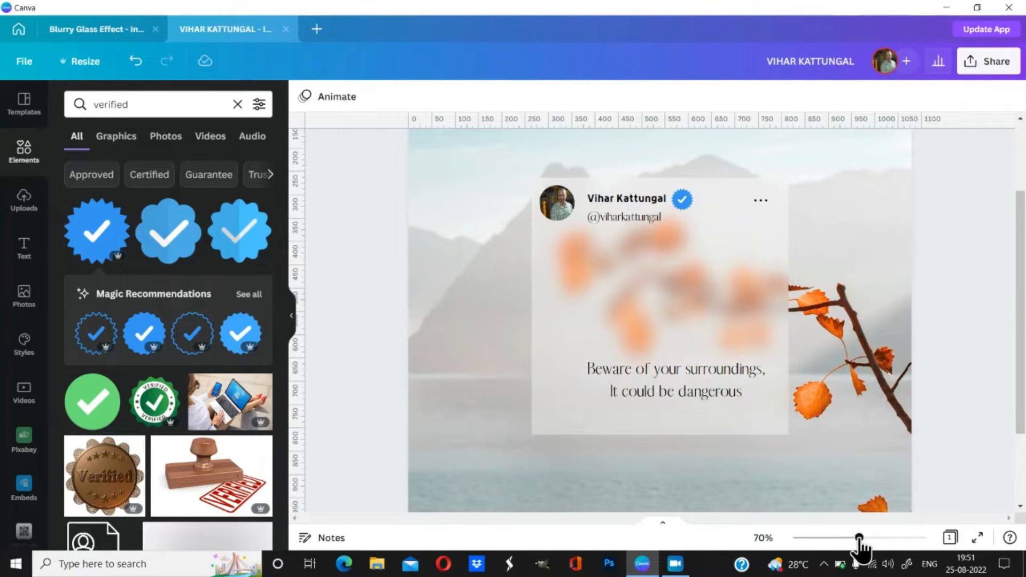
Step: Zoom out, collapse the Elements panel, and compare the post with the original design
left_click_drag(858, 537, 824, 538)
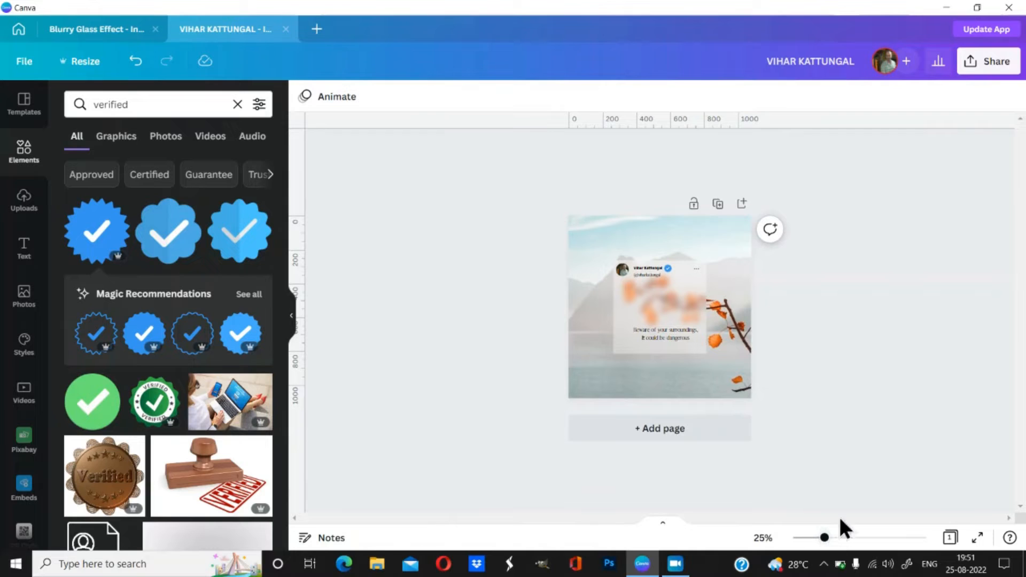
left_click(293, 319)
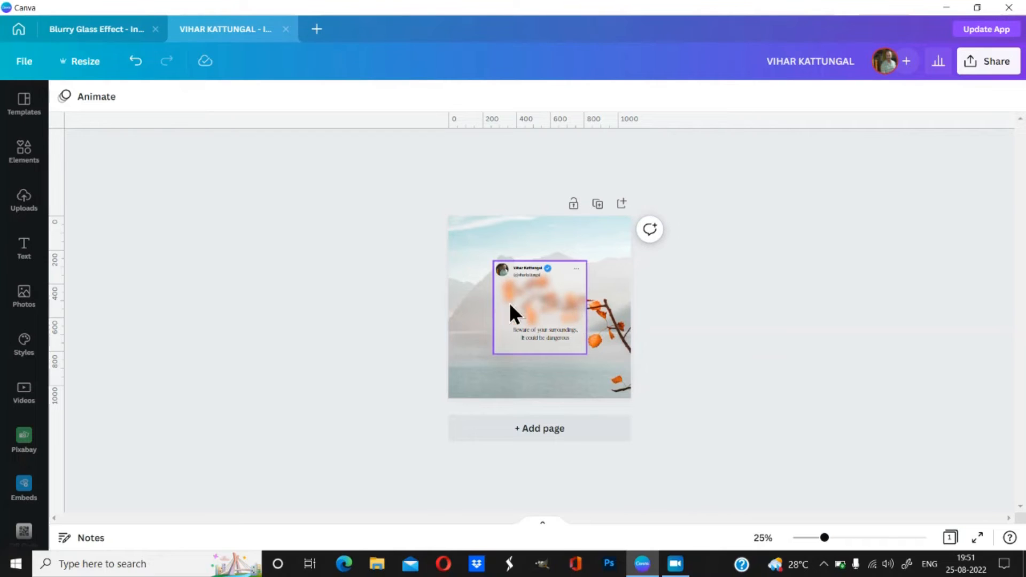
left_click(91, 28)
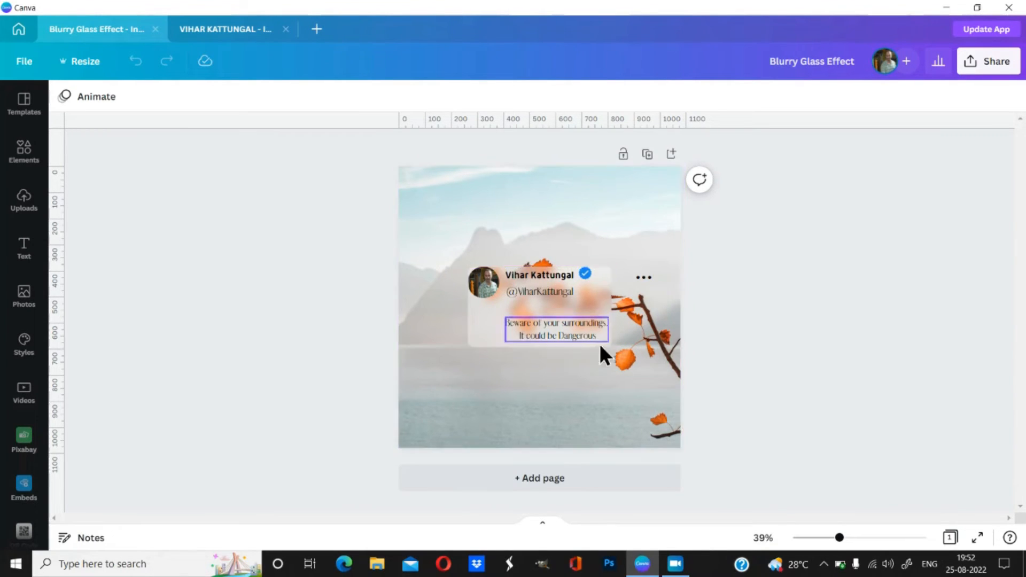
left_click(226, 27)
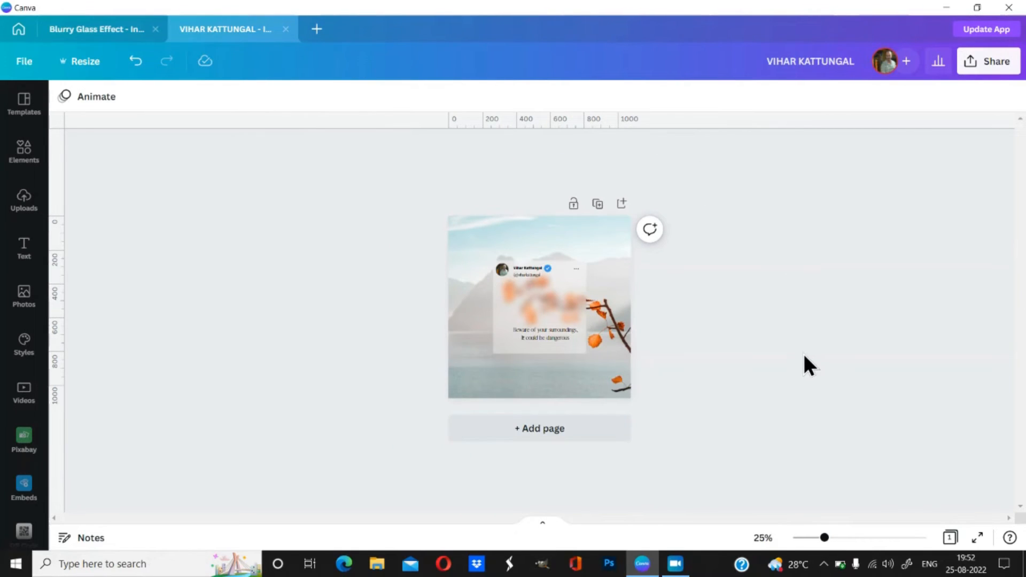